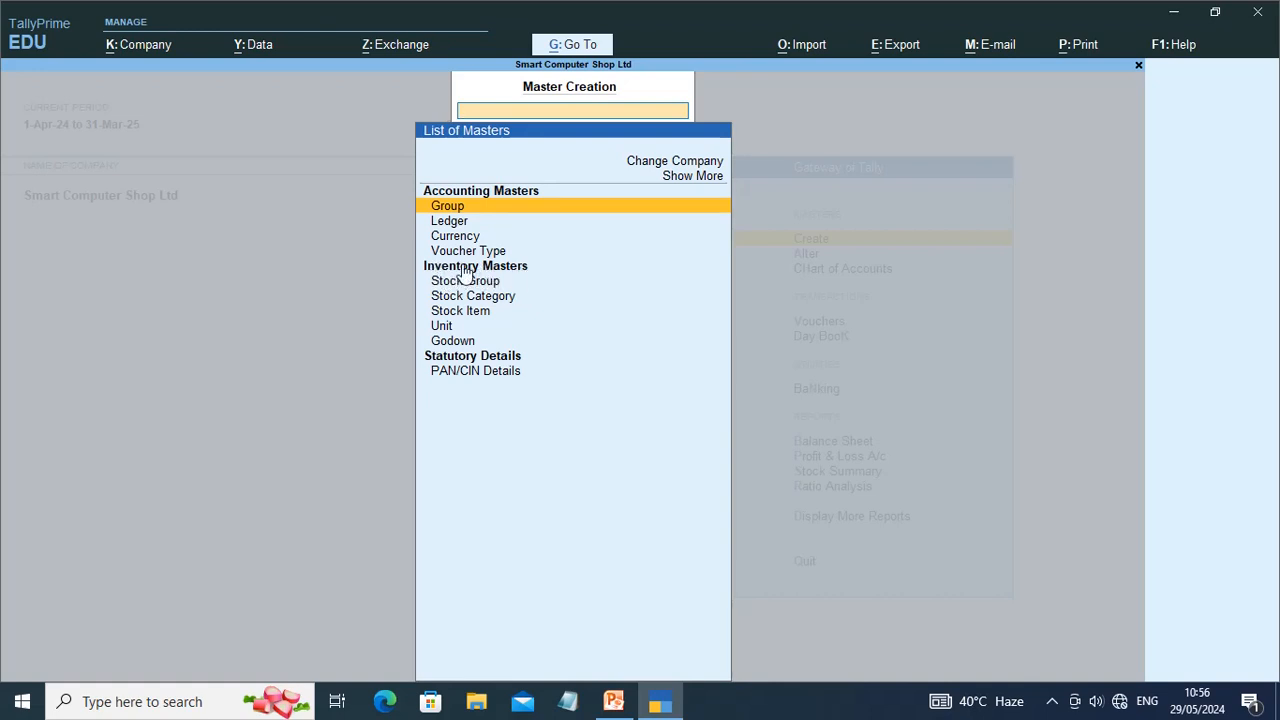
Step: Start a new godown master named BASTI GODOWN under Primary and fill in its address
click(459, 347)
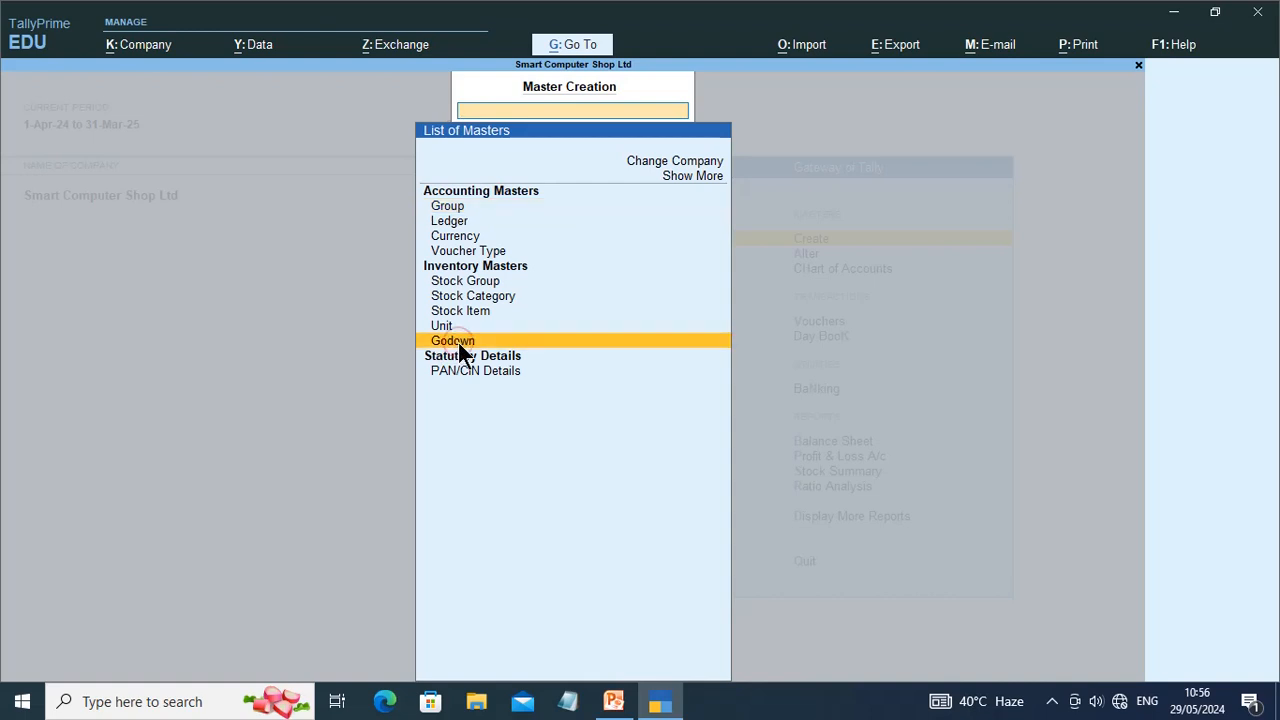
click(458, 342)
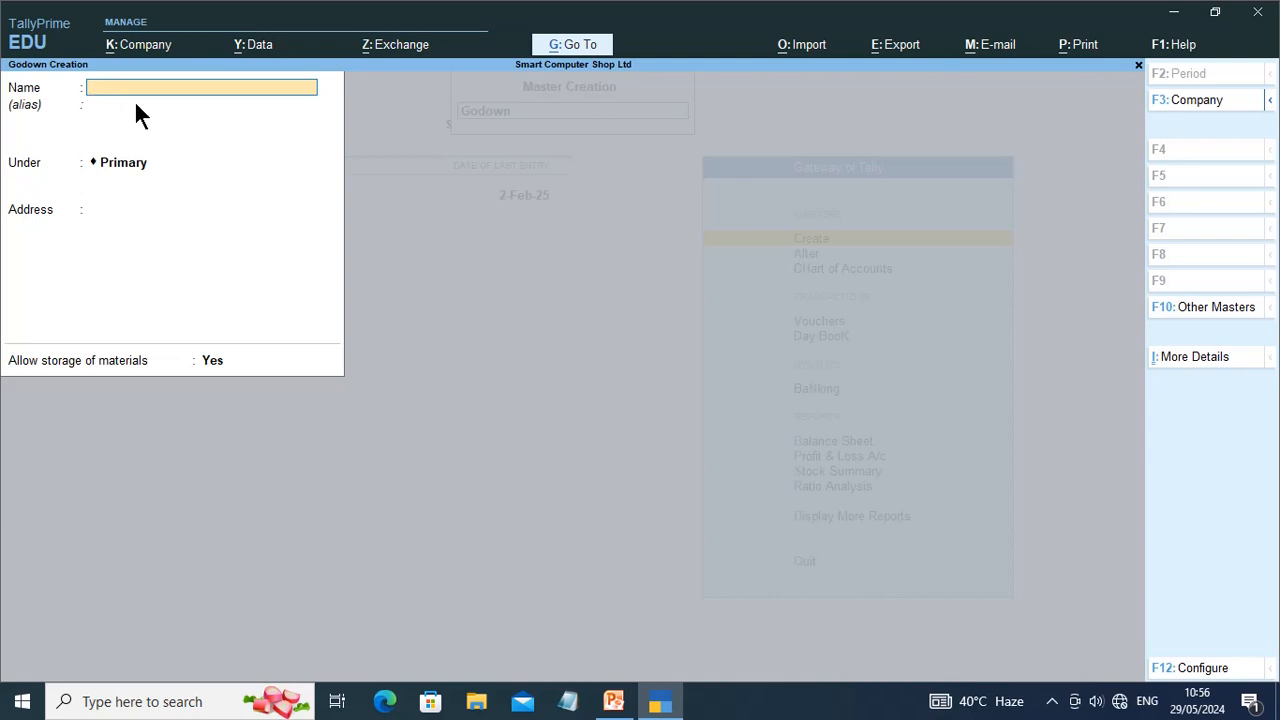
text(BASTI GODOWN)
key(Return)
key(Return)
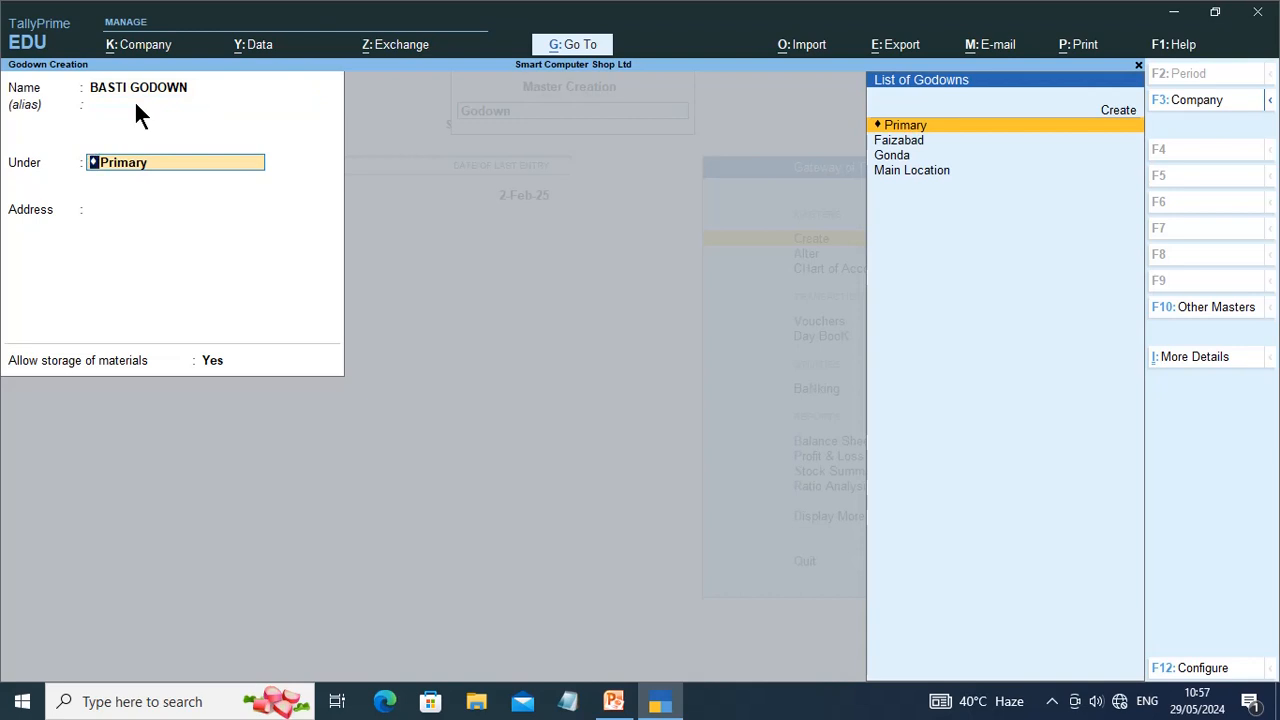
key(Return)
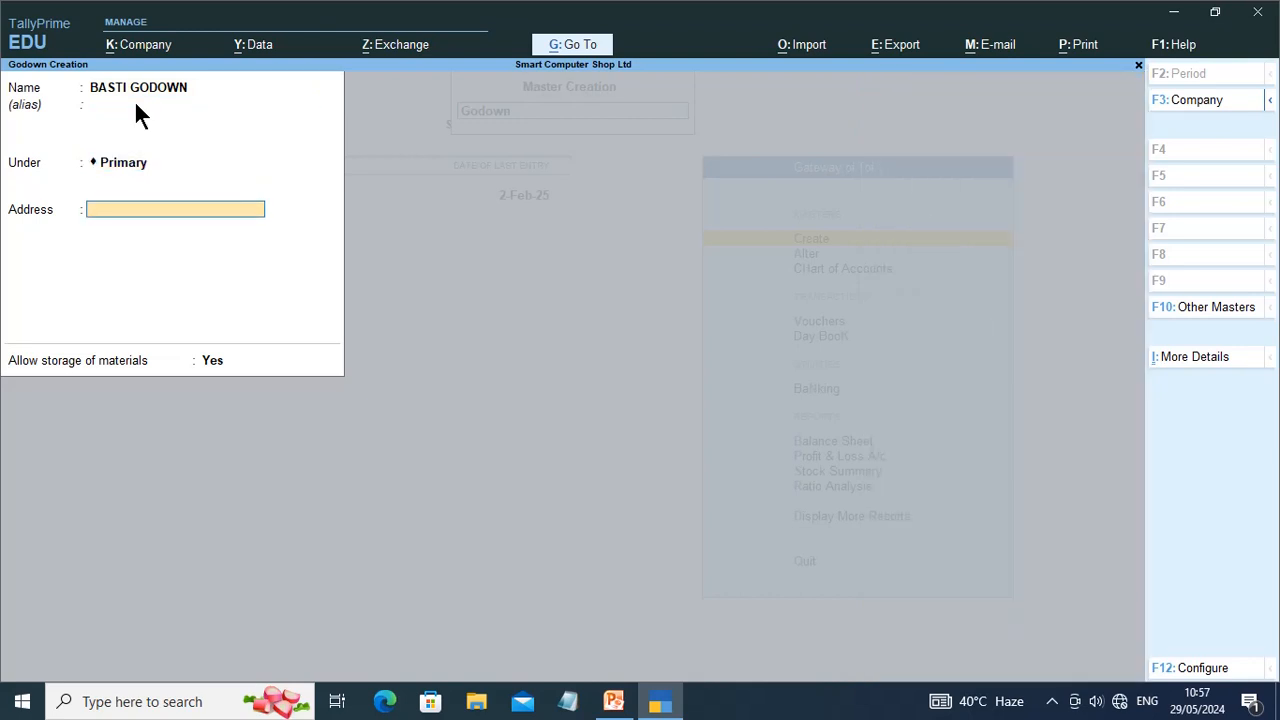
text(BUS STAND)
Step: Review the godown configuration options, including the use of addresses for godowns, without changing them
click(1198, 670)
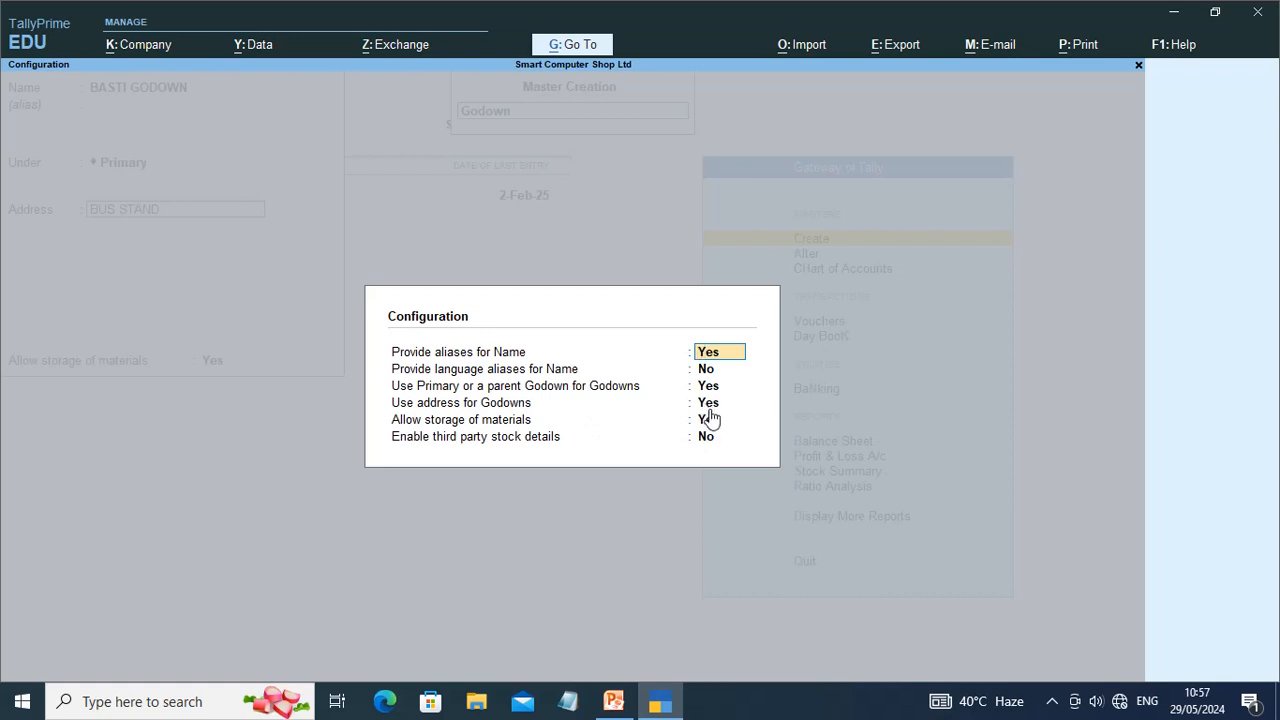
key(BackSpace)
key(Escape)
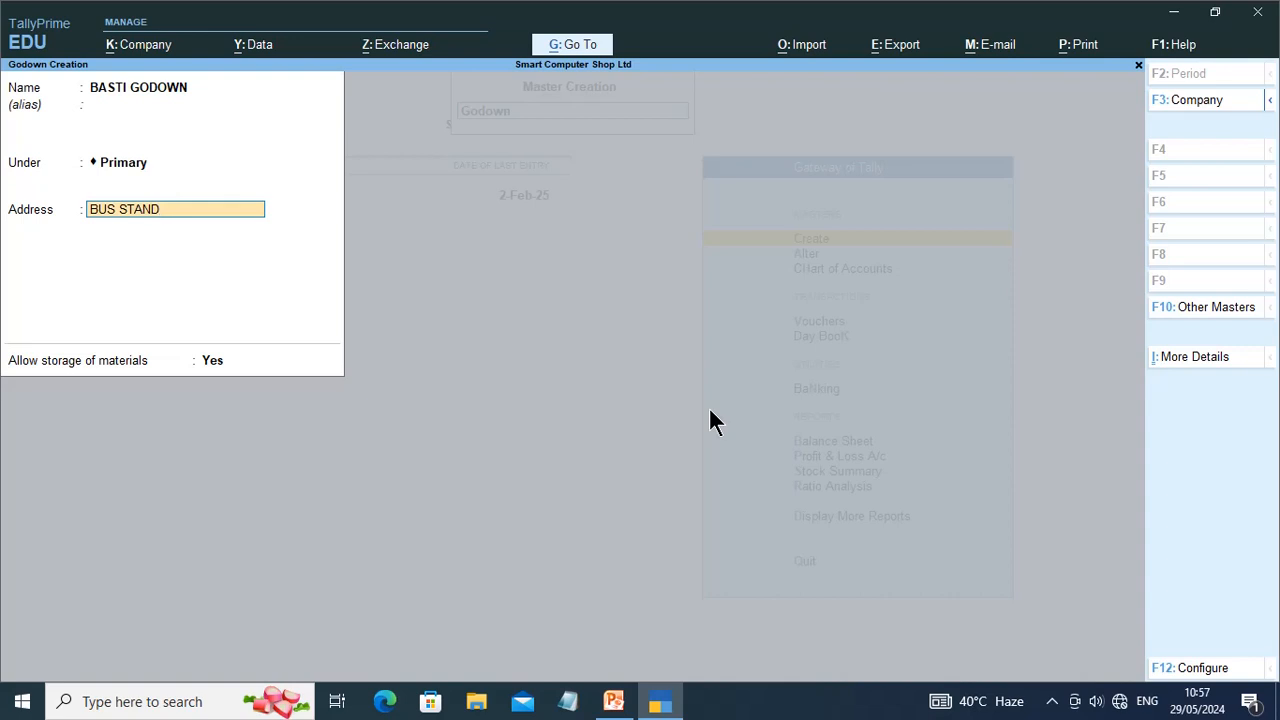
Step: Keep storage of materials allowed for BASTI GODOWN and save the godown
key(Return)
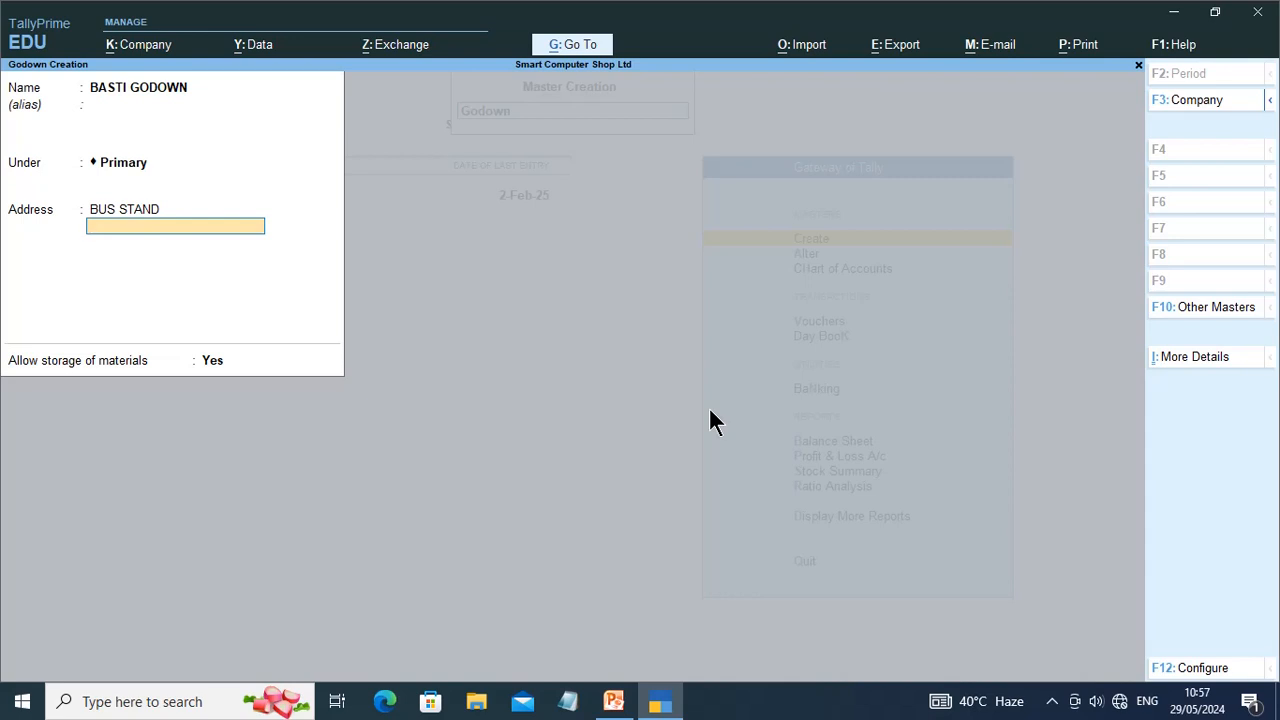
key(Return)
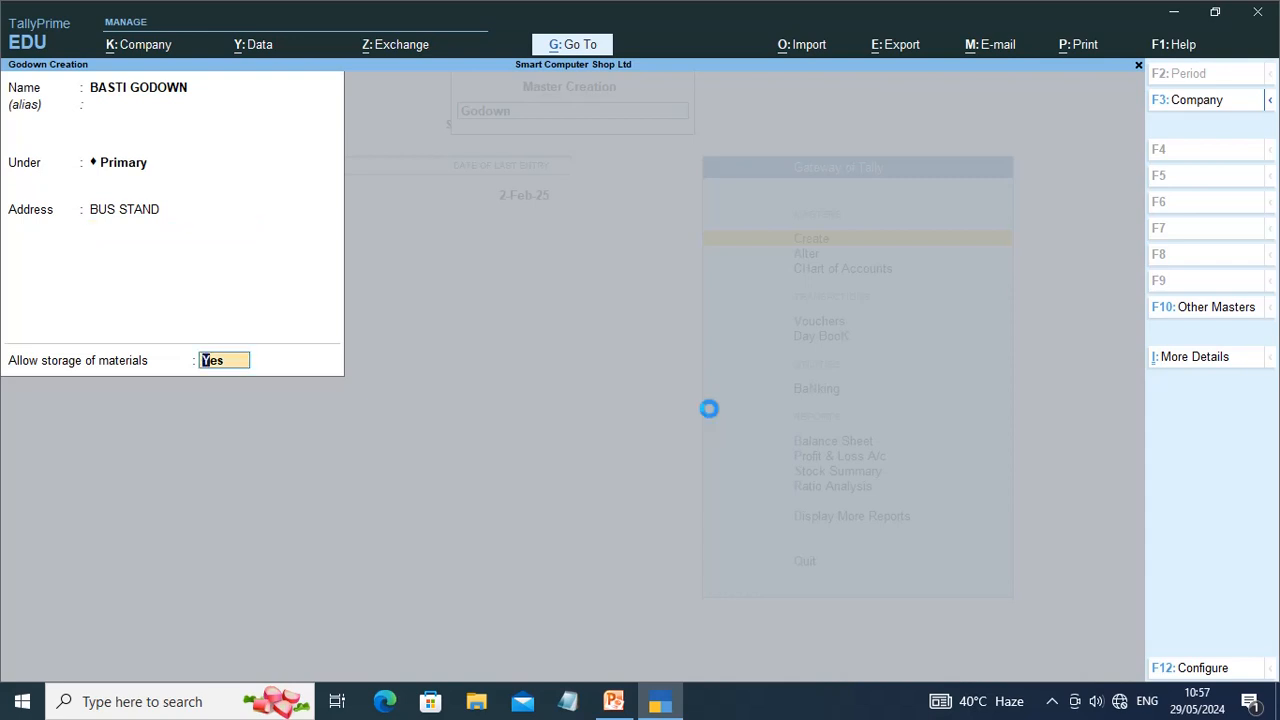
key(Return)
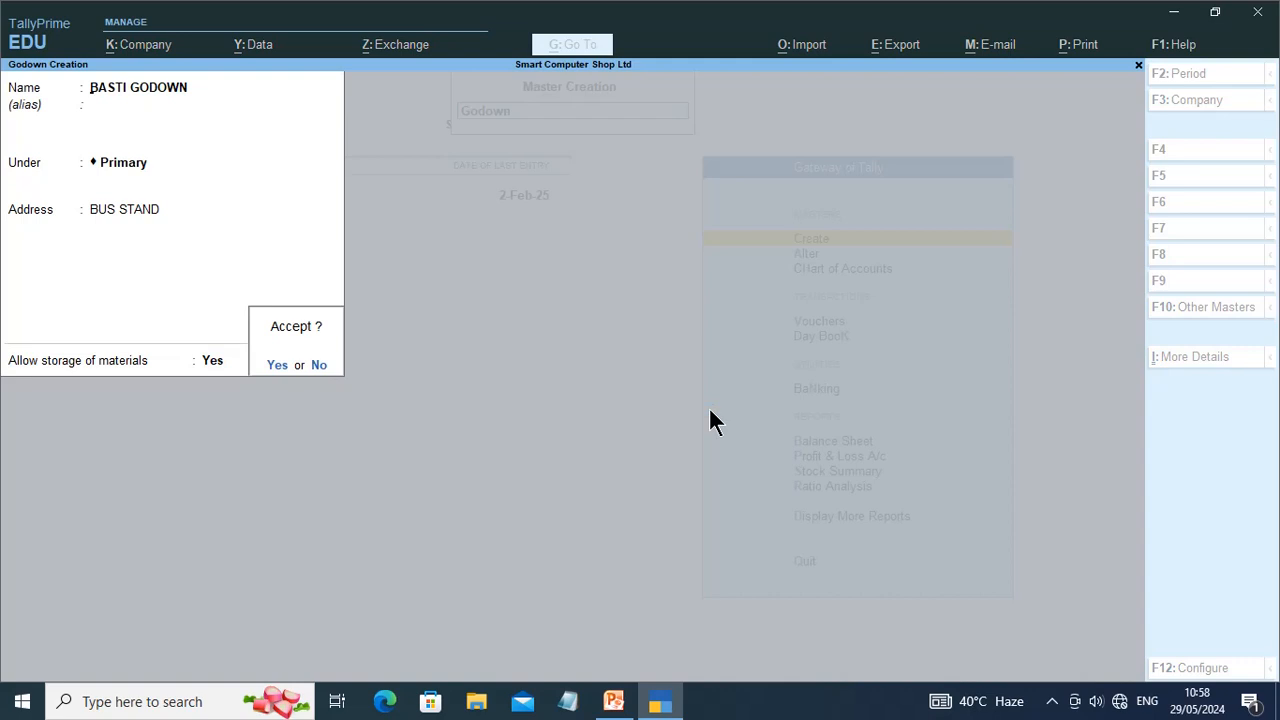
key(Return)
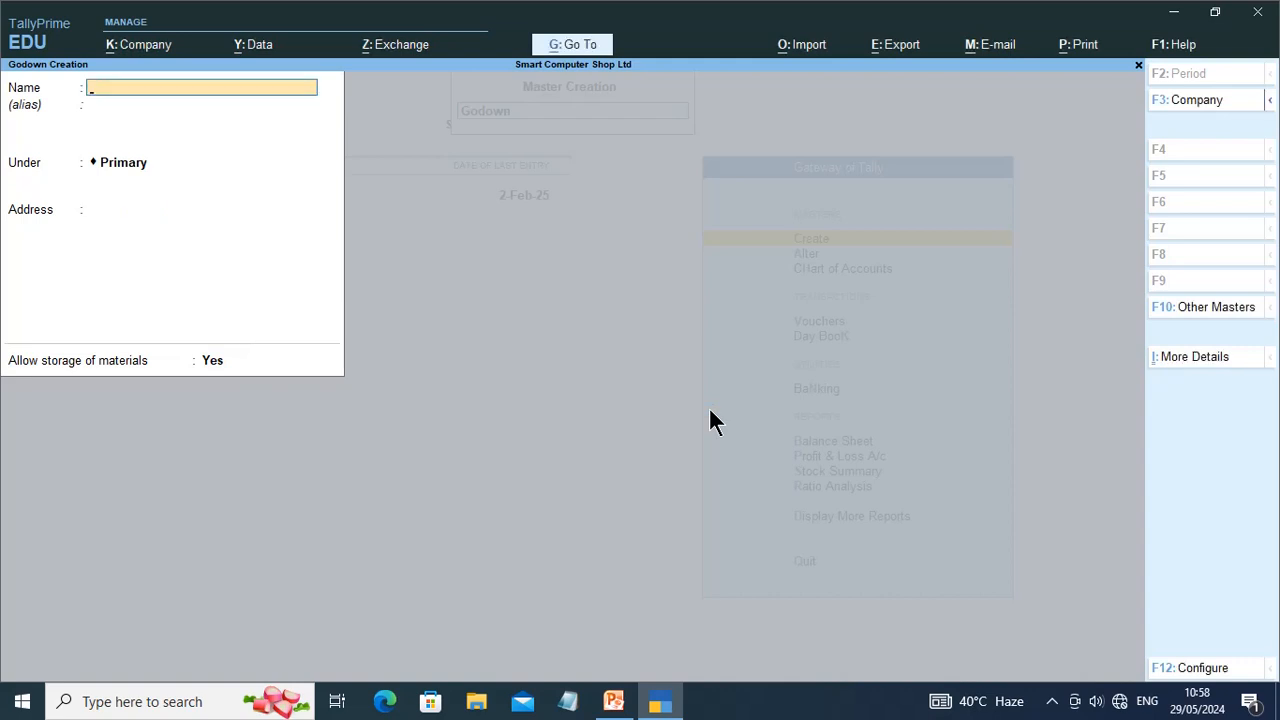
Step: Create AYODHYA GODOWN under Primary, fill in its address, allow storage of materials and save it
text(AYODHYA GODOWN)
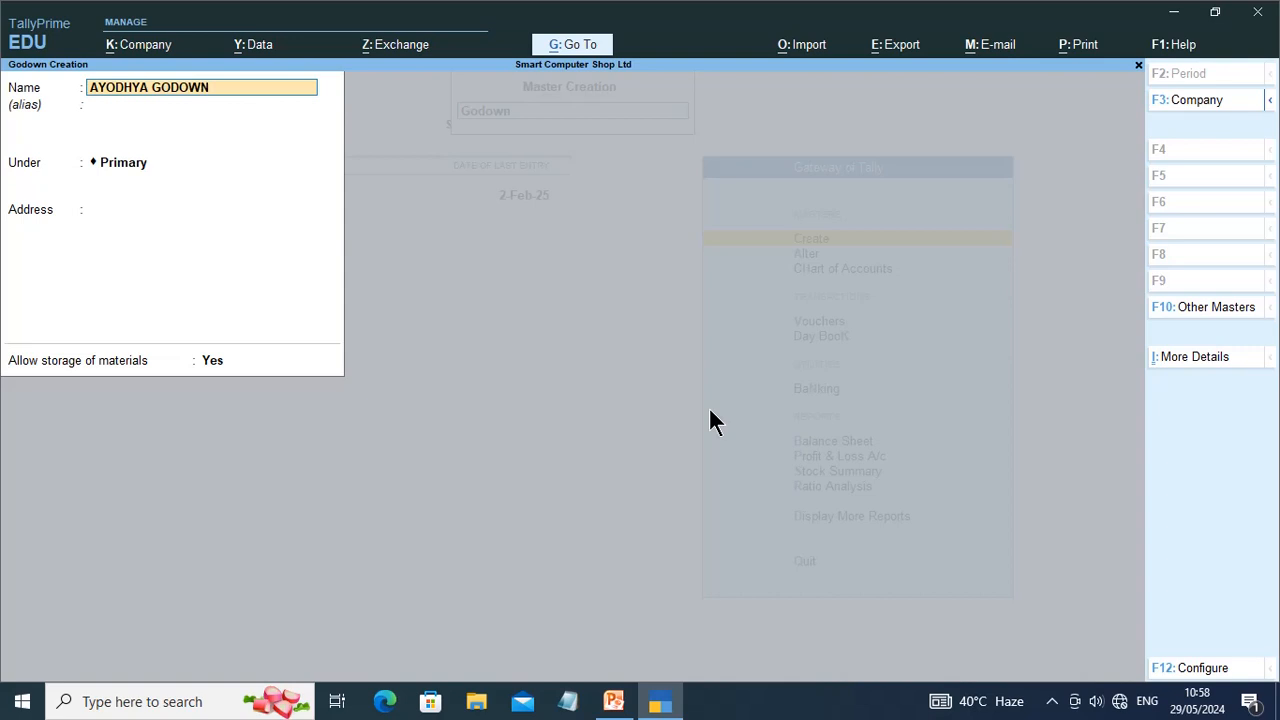
key(Return)
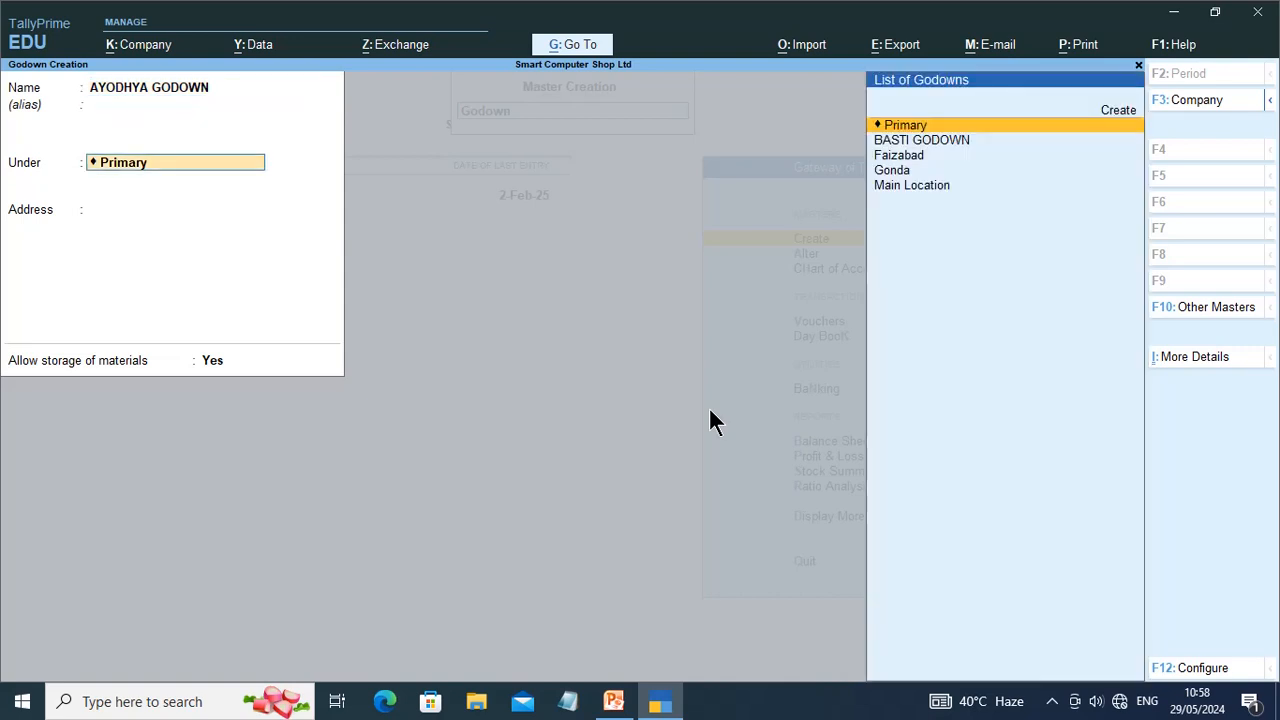
key(Return)
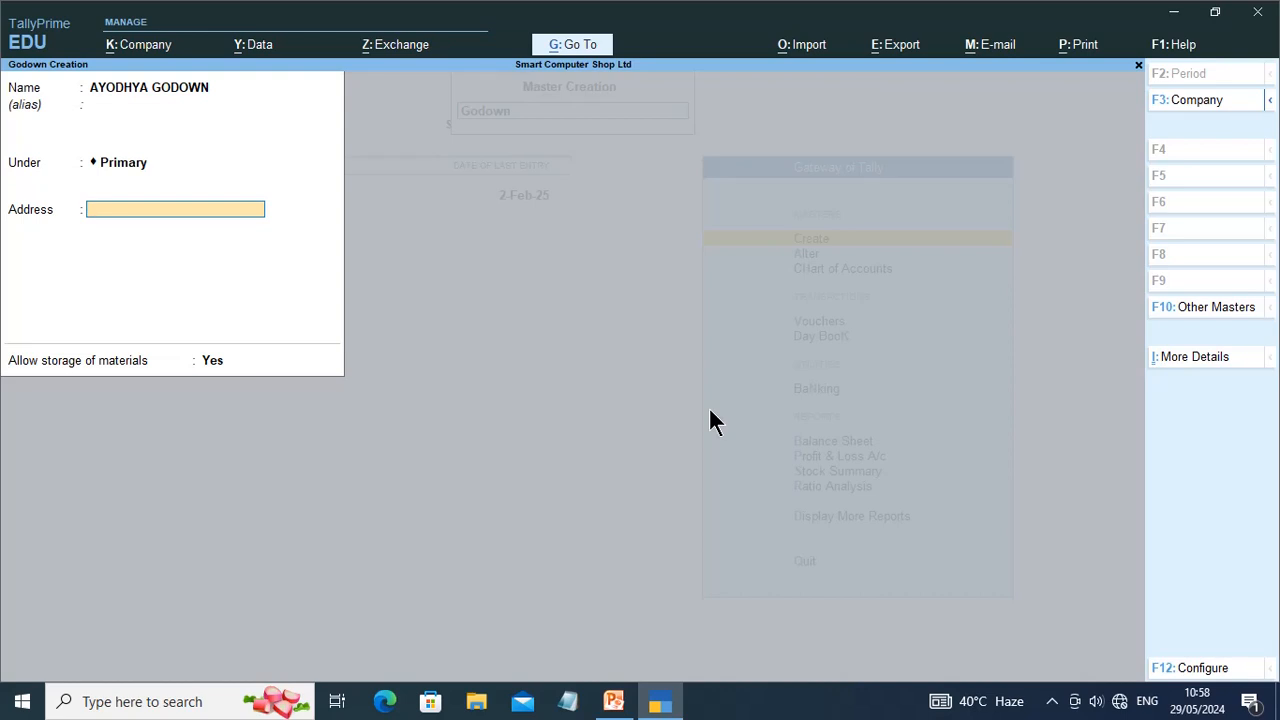
text(FAIZABAD CHUK AYODHYA)
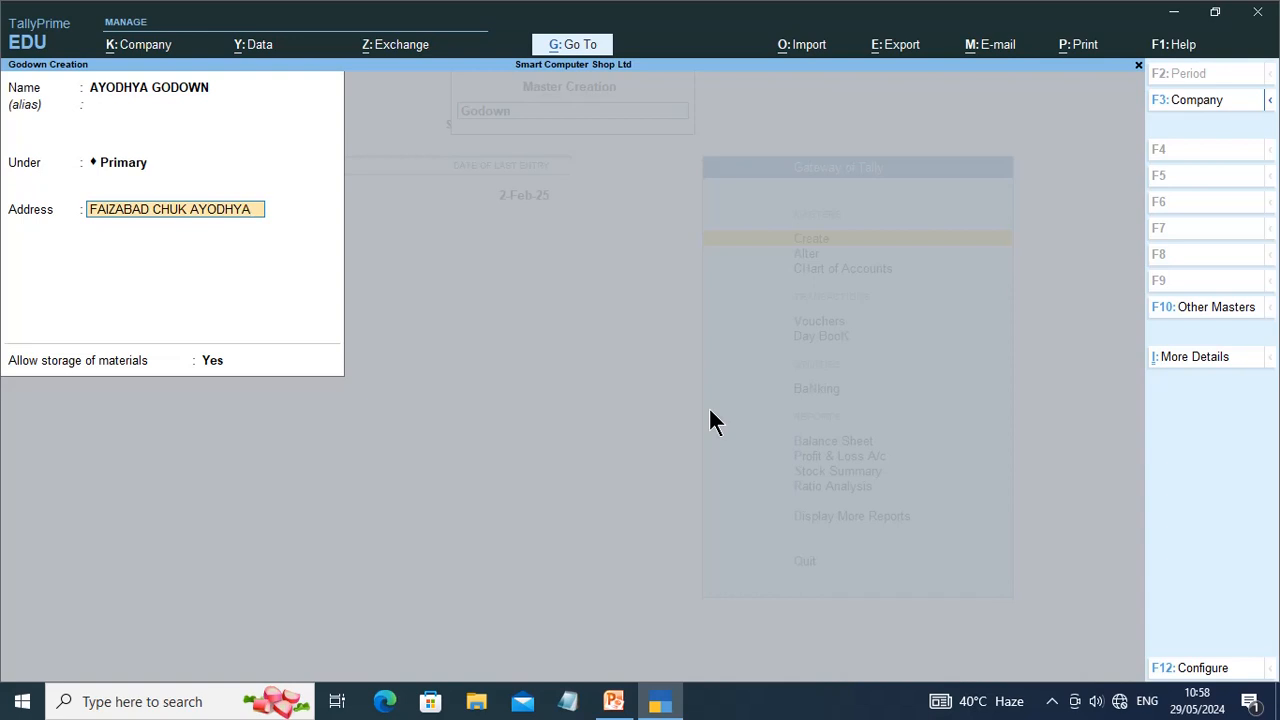
key(Return)
key(Return)
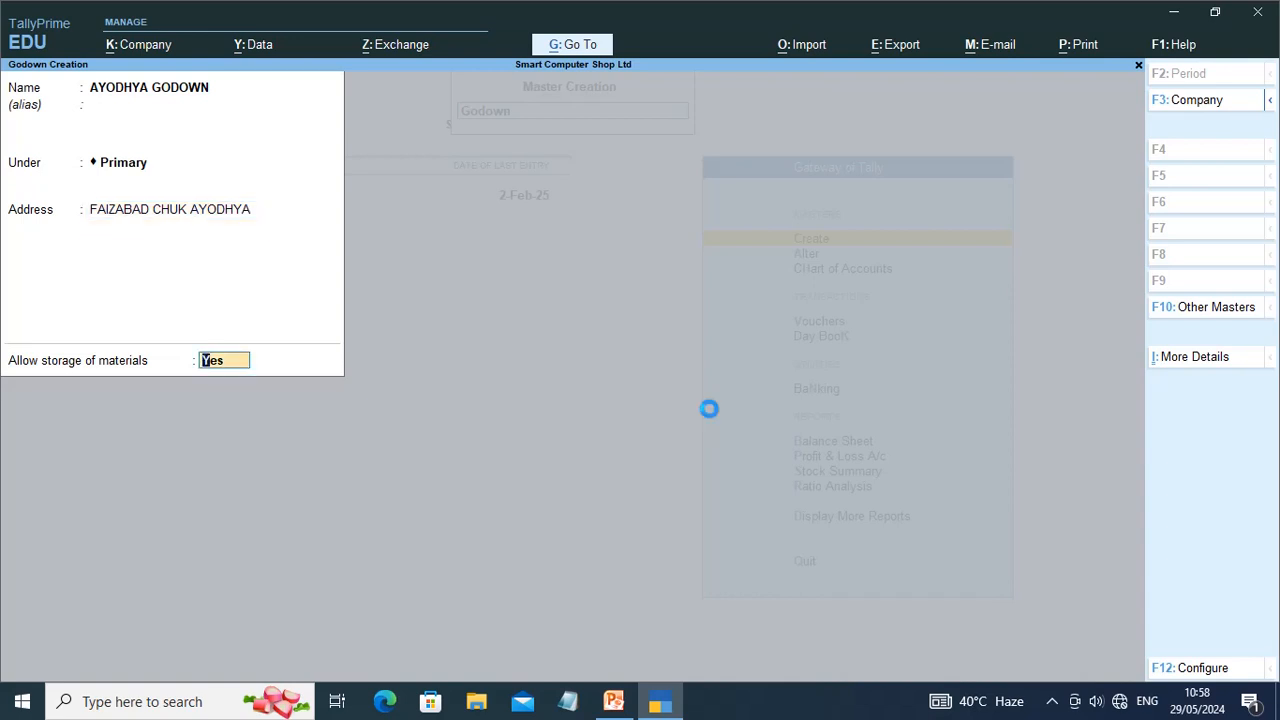
key(Return)
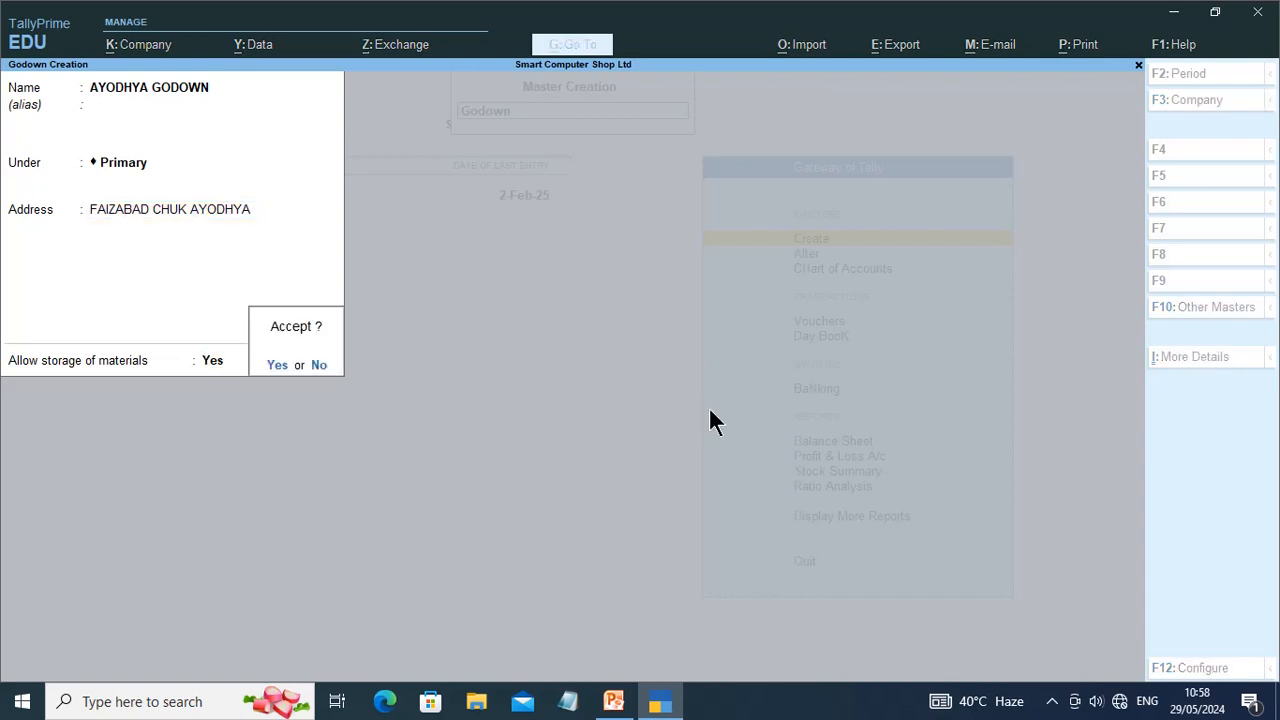
key(Return)
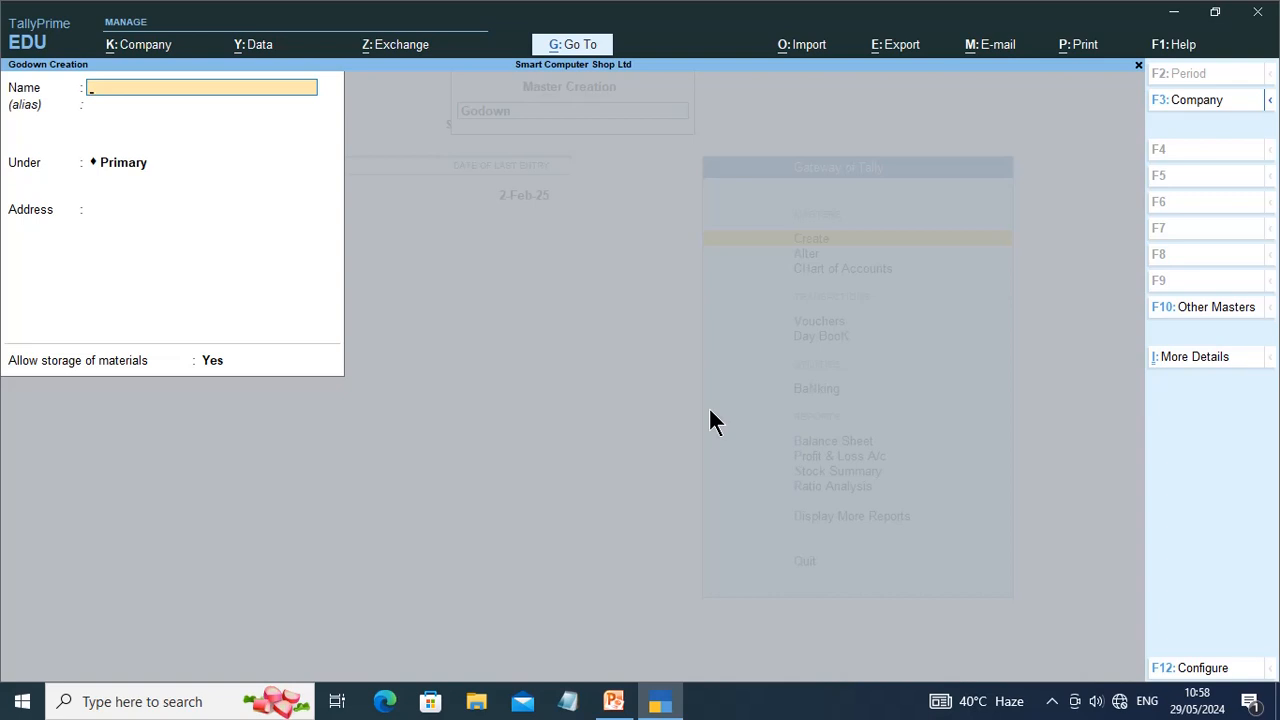
Step: Create HARRIYA GODOWN under Primary, fill in its address, allow storage of materials and save it
text(HARRIYA GODOWN)
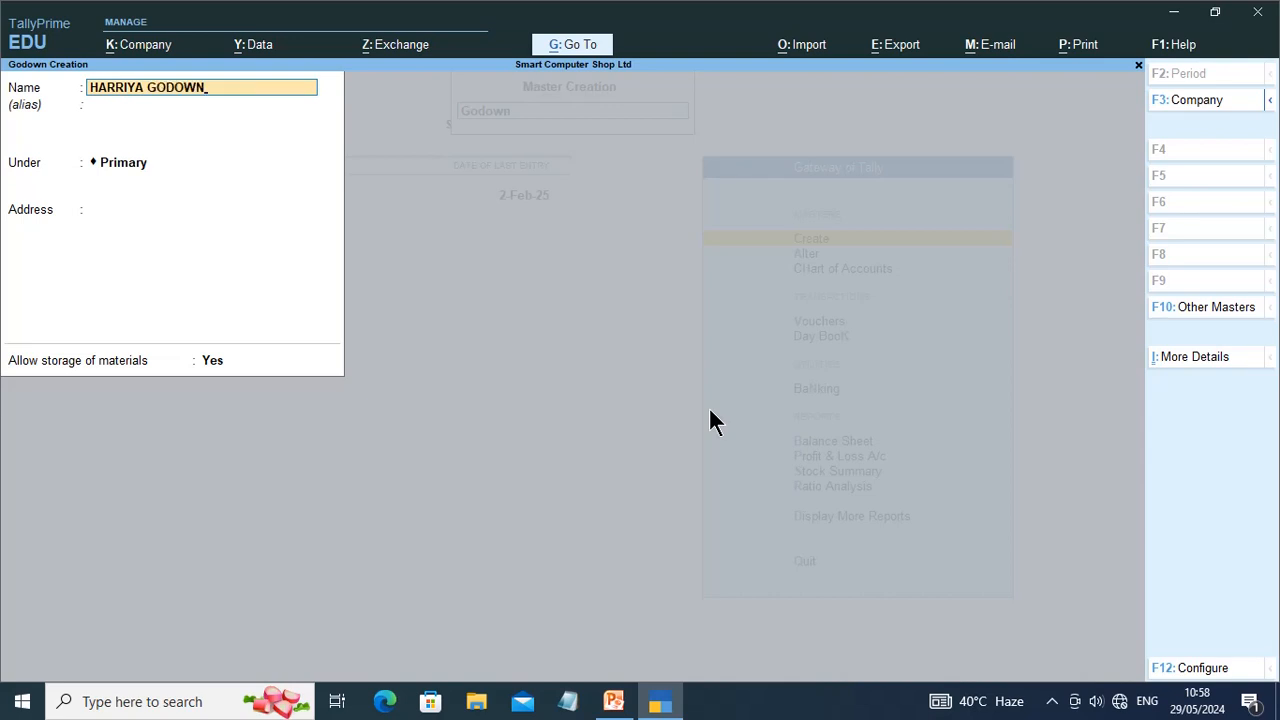
key(Return)
key(Return)
key(Return)
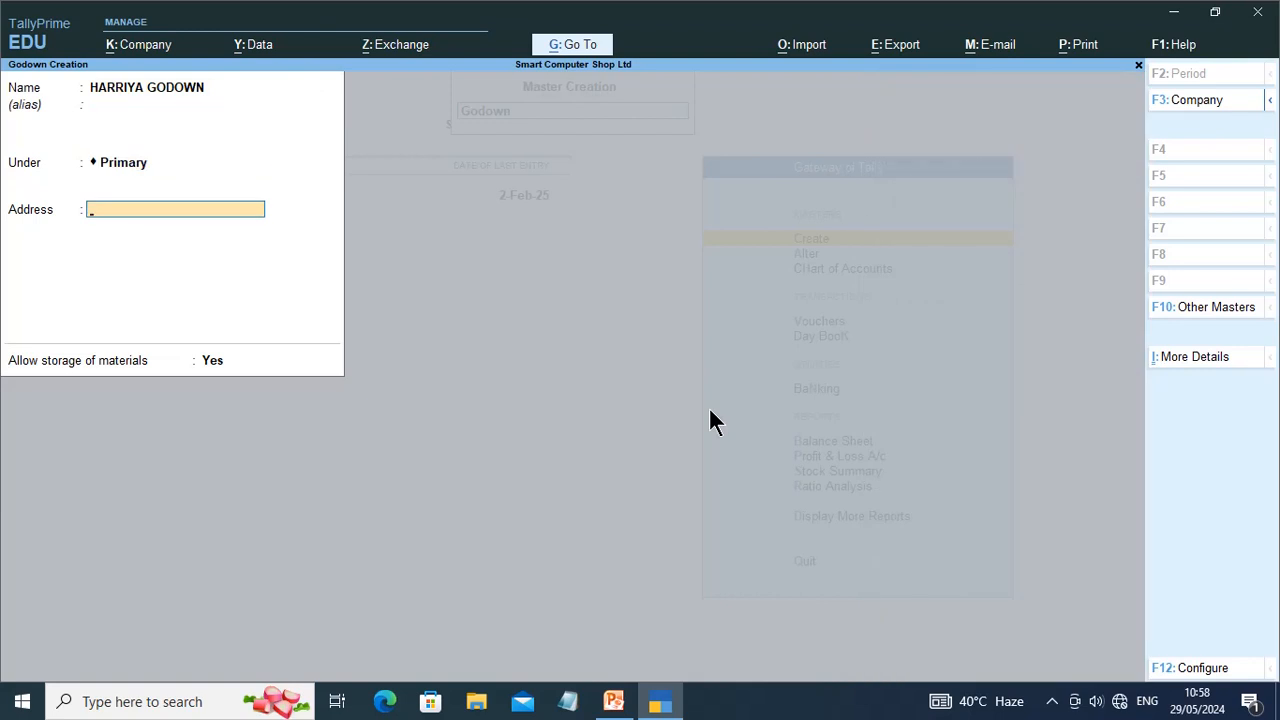
text(BUS STAND)
key(Return)
key(Return)
key(Return)
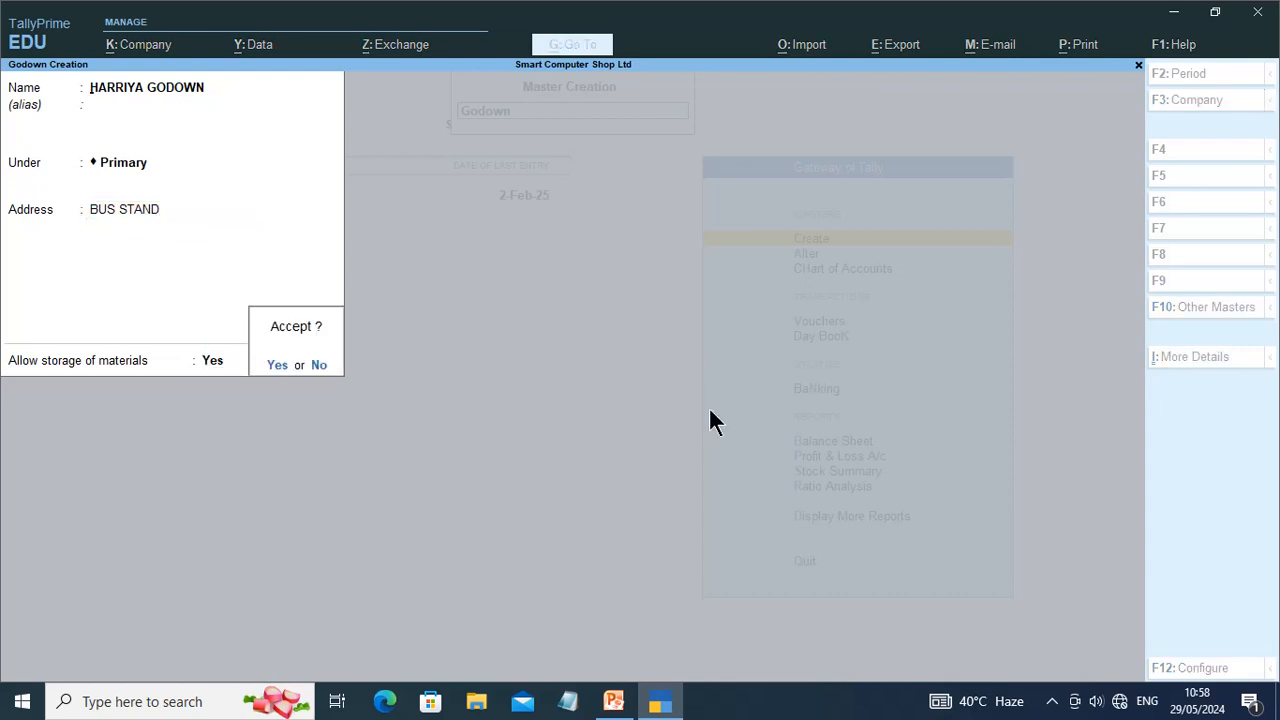
key(Return)
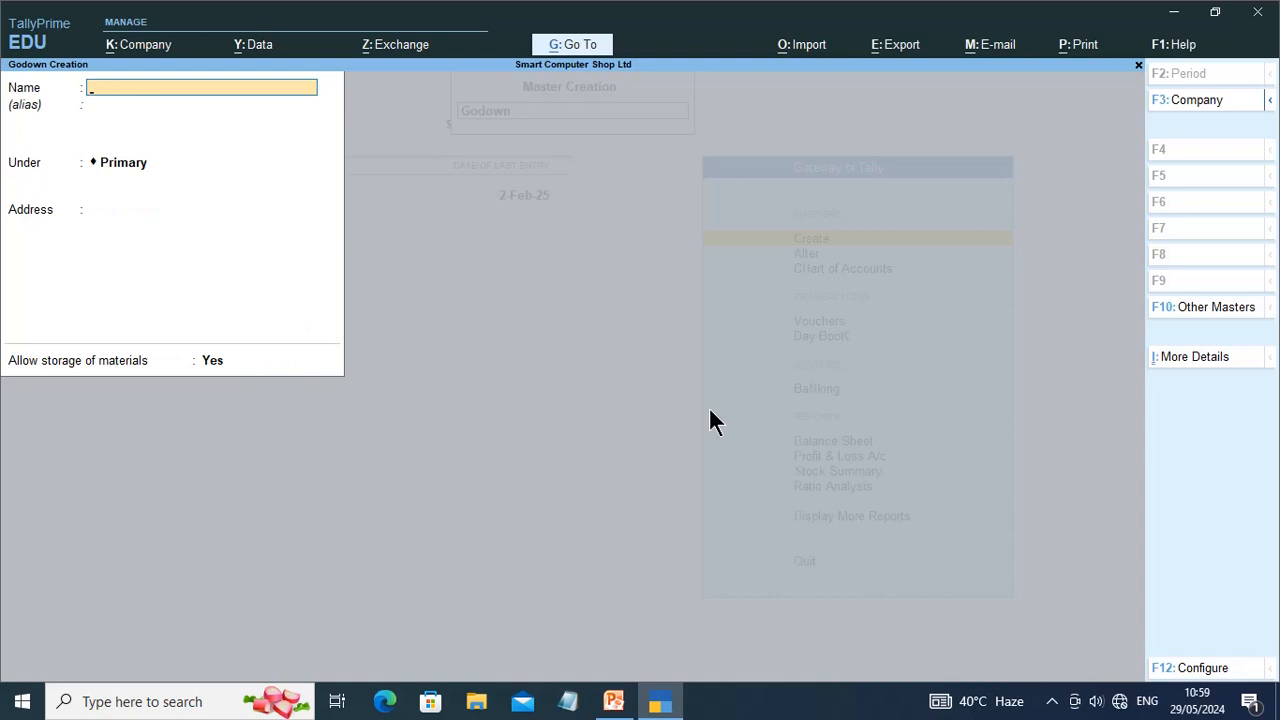
Step: Create MANKAPUR GODOWN under Primary with its address and storage of materials allowed, save it and quit godown creation
text(MANKAPUR GODO)
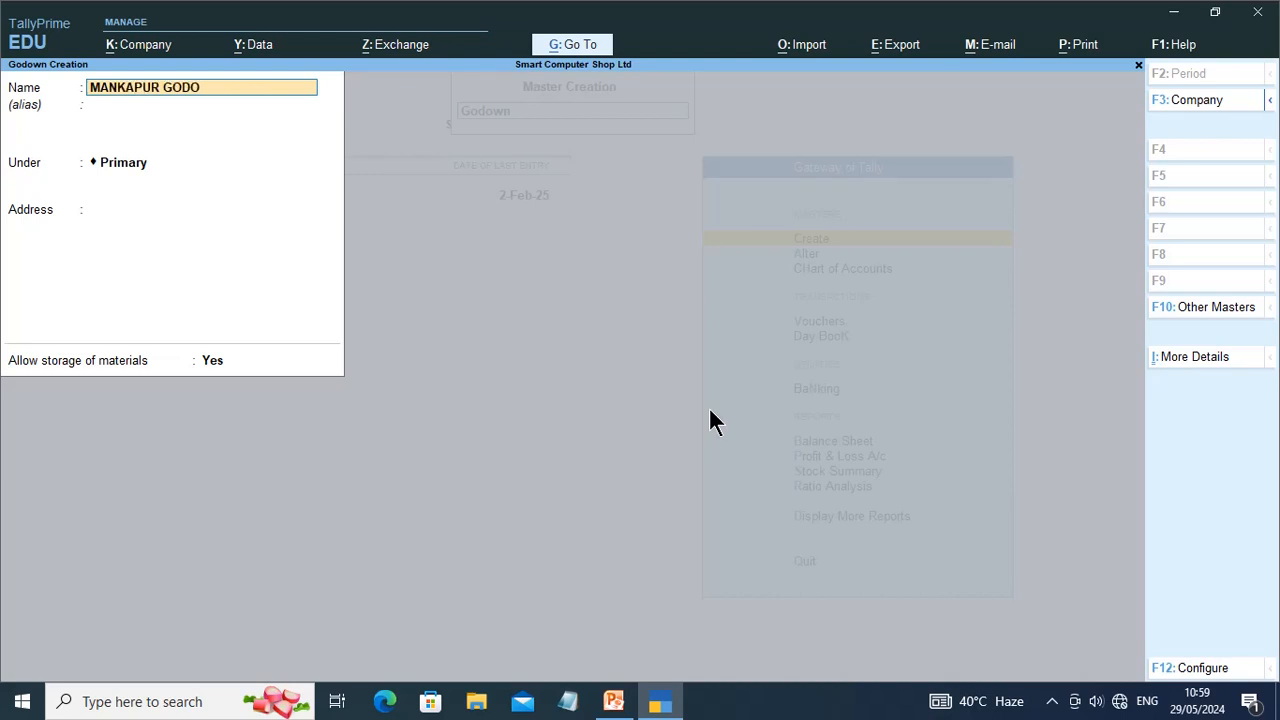
text(WN)
key(Return)
key(Return)
key(Return)
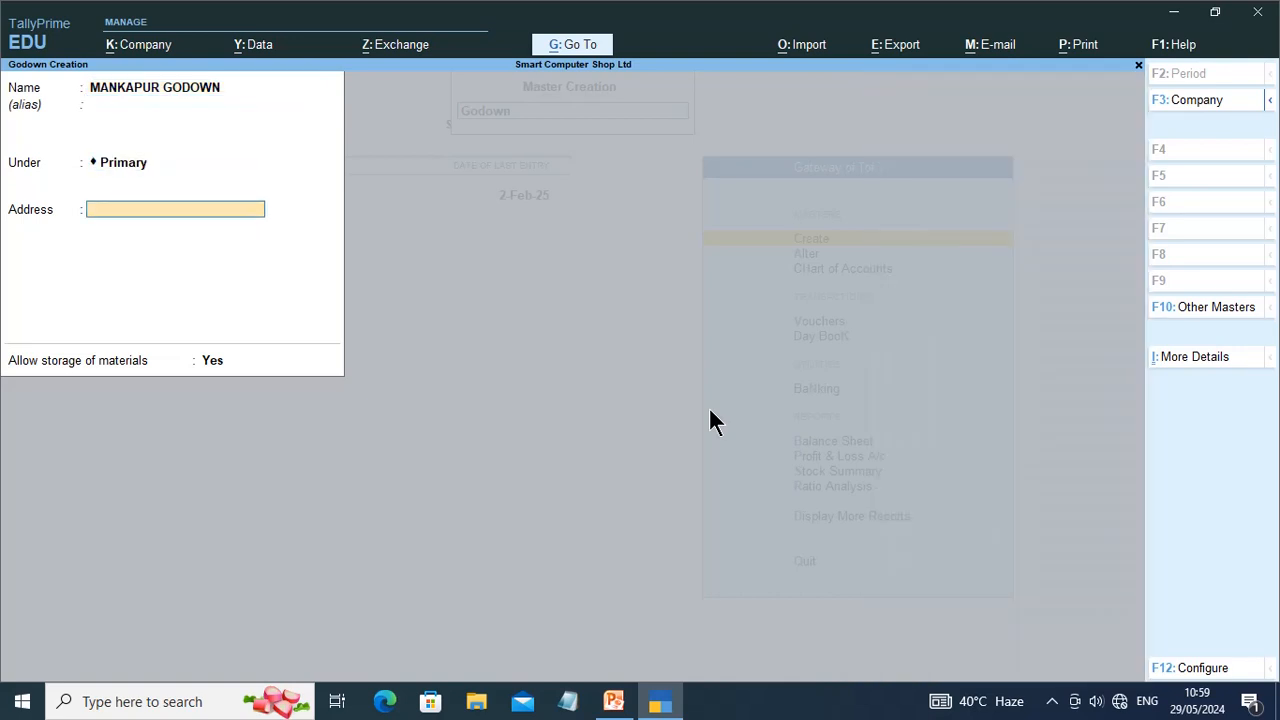
text(RAILWAY STATION BUS)
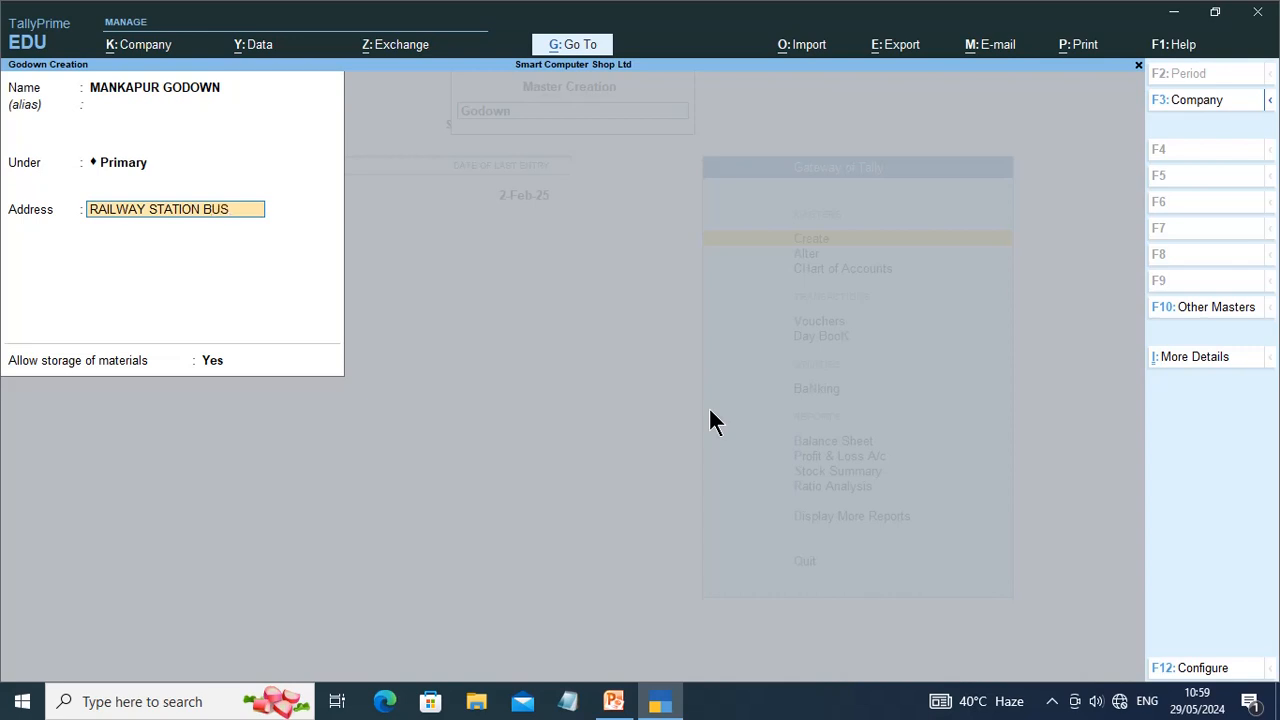
text( STAND)
key(Return)
key(Return)
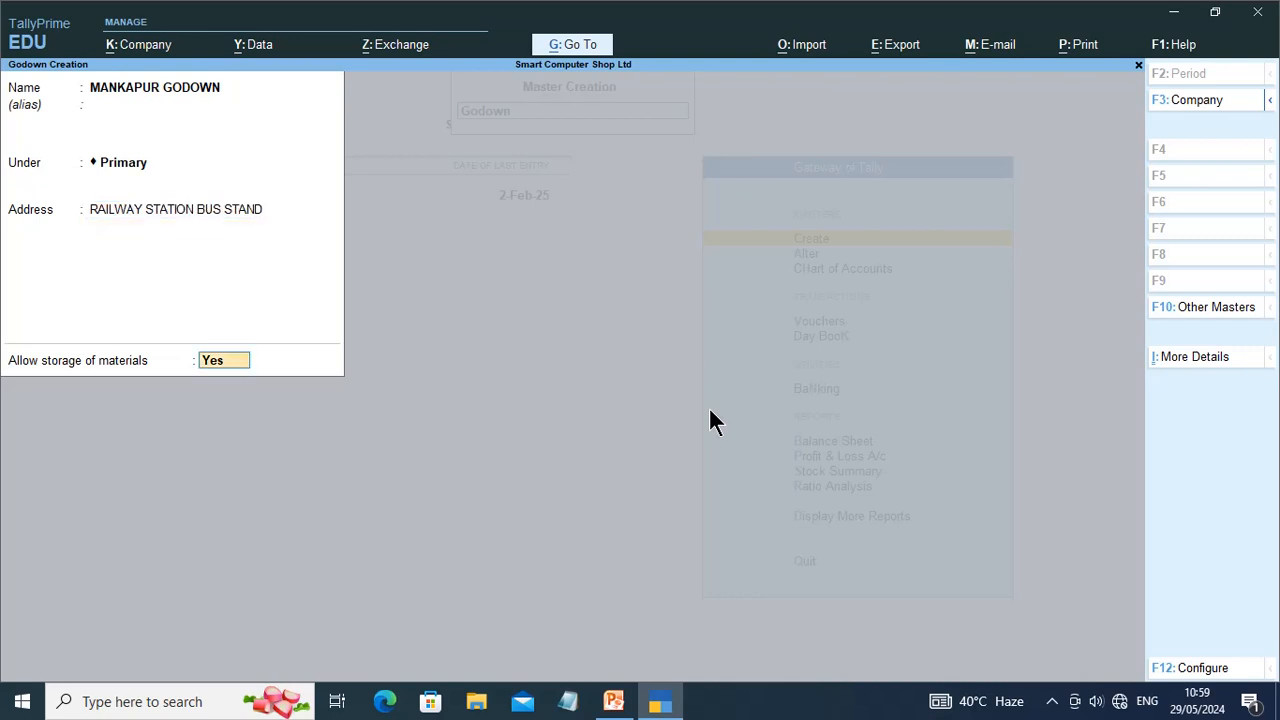
key(Return)
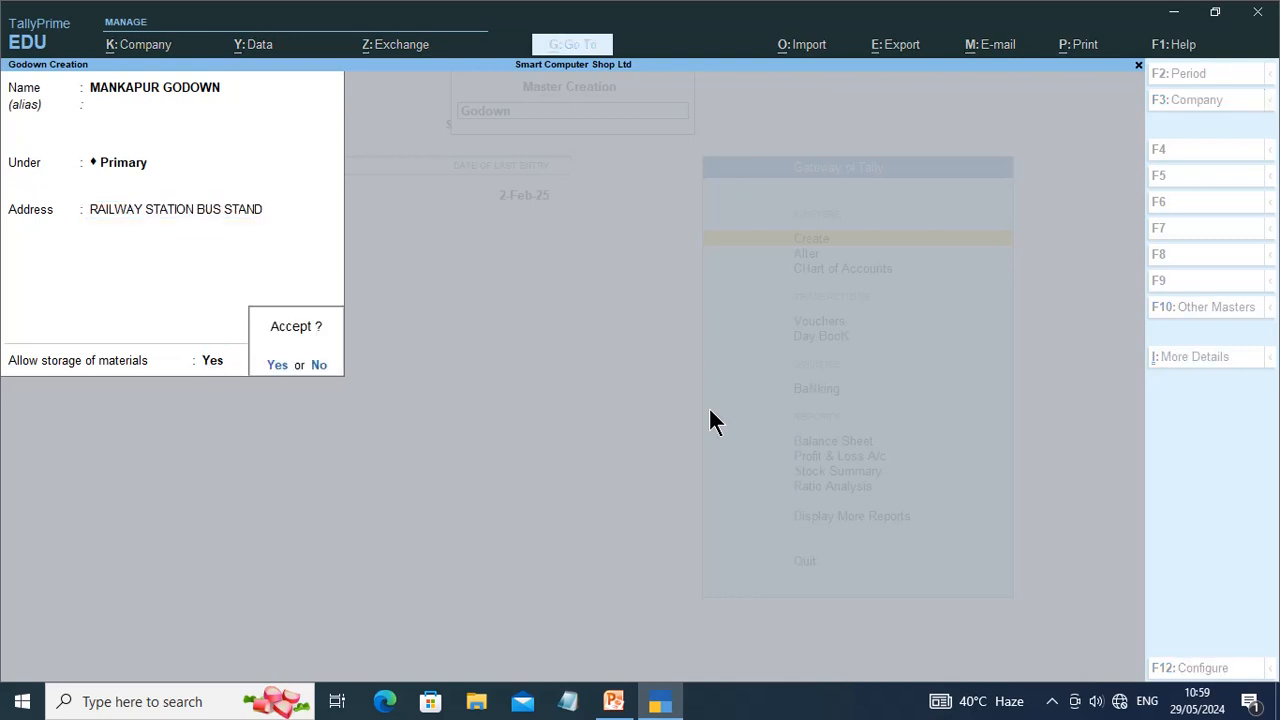
key(Return)
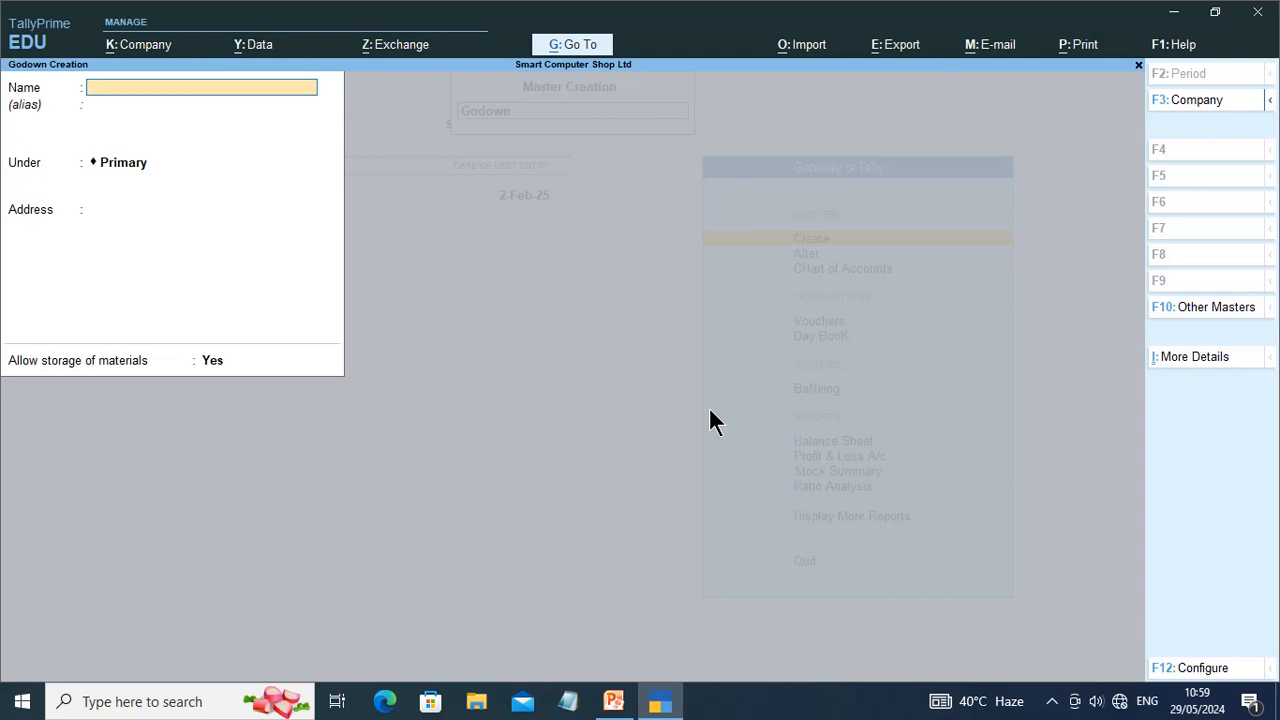
key(Escape)
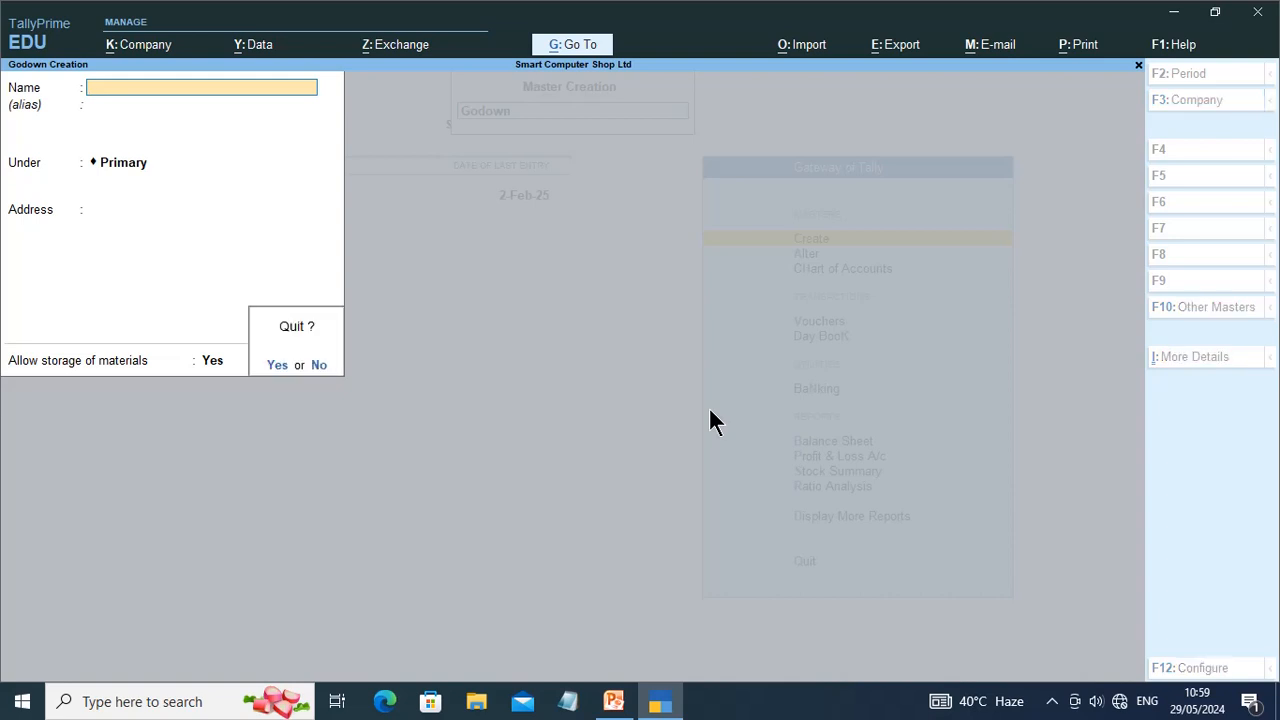
key(y)
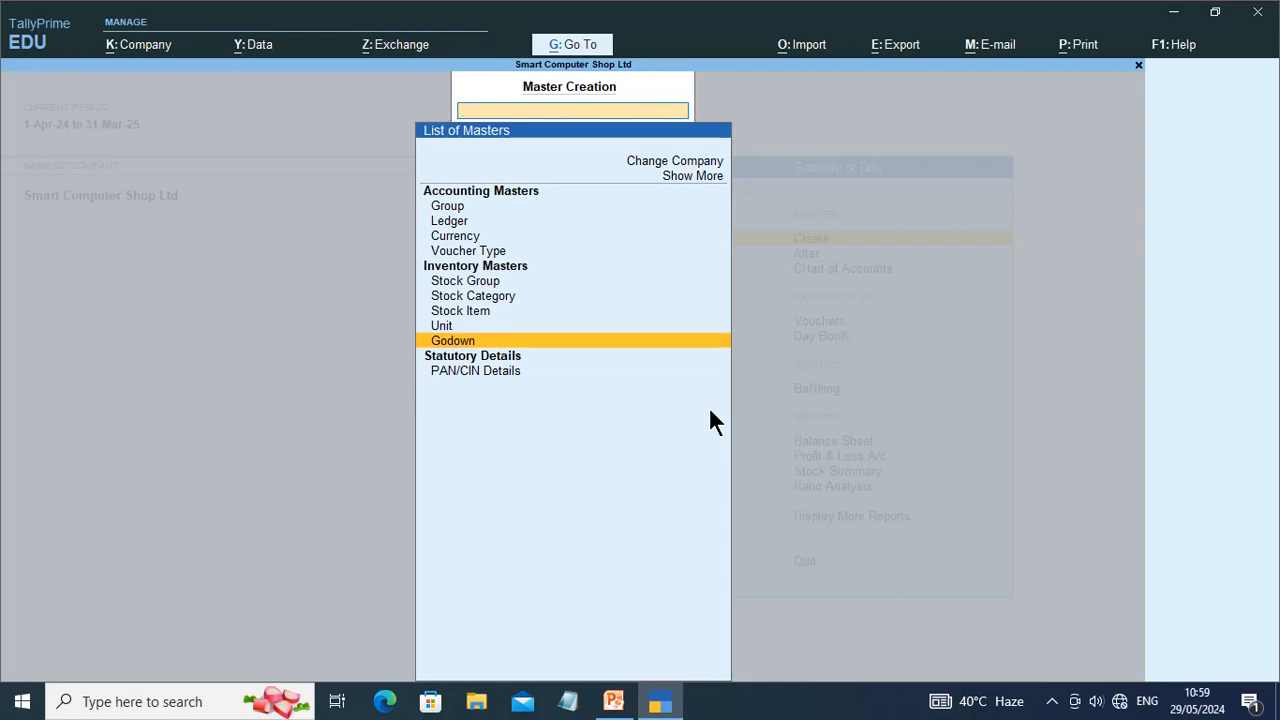
Step: Switch to PowerPoint to read the "How to see Location status" slide, and return to TallyPrime
click(613, 701)
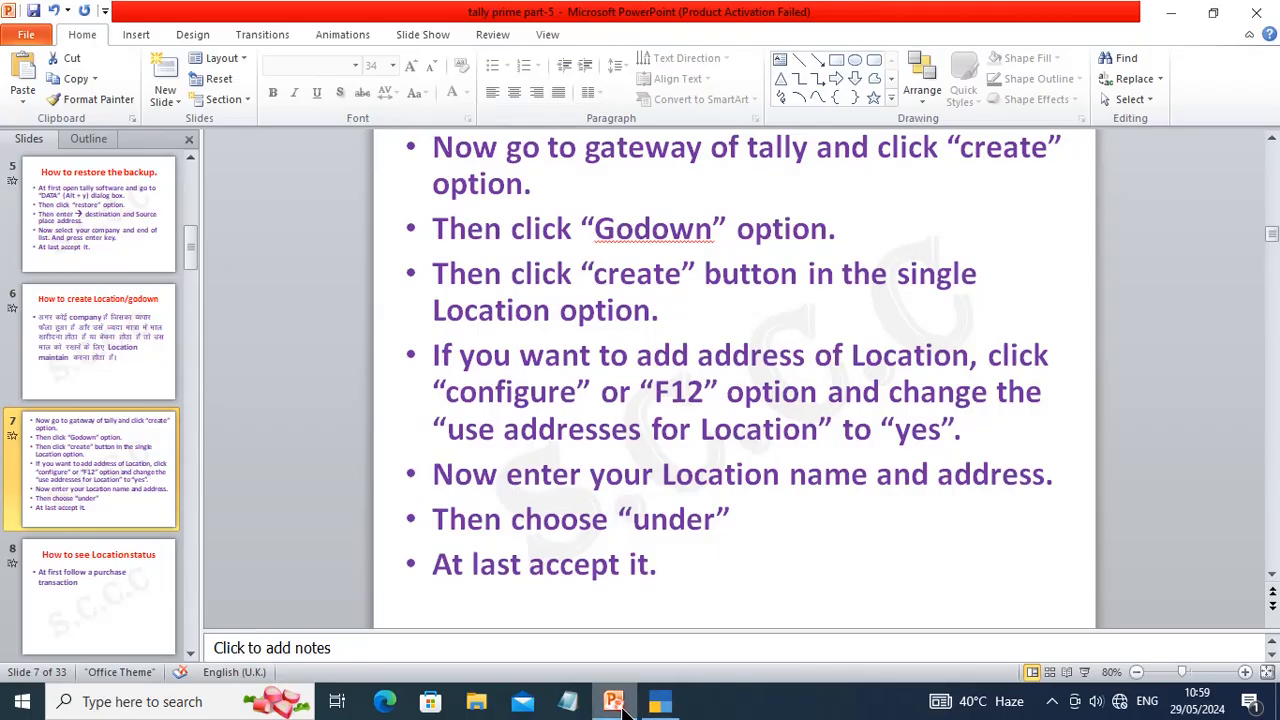
click(74, 573)
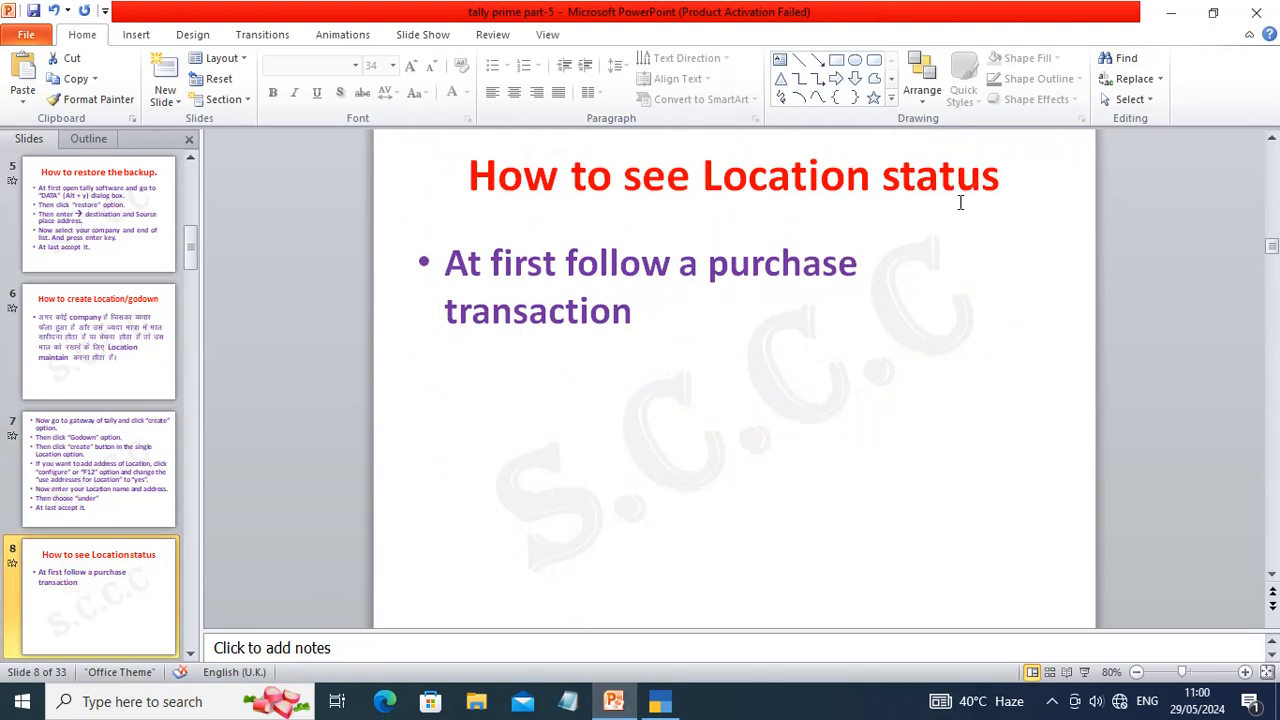
click(660, 714)
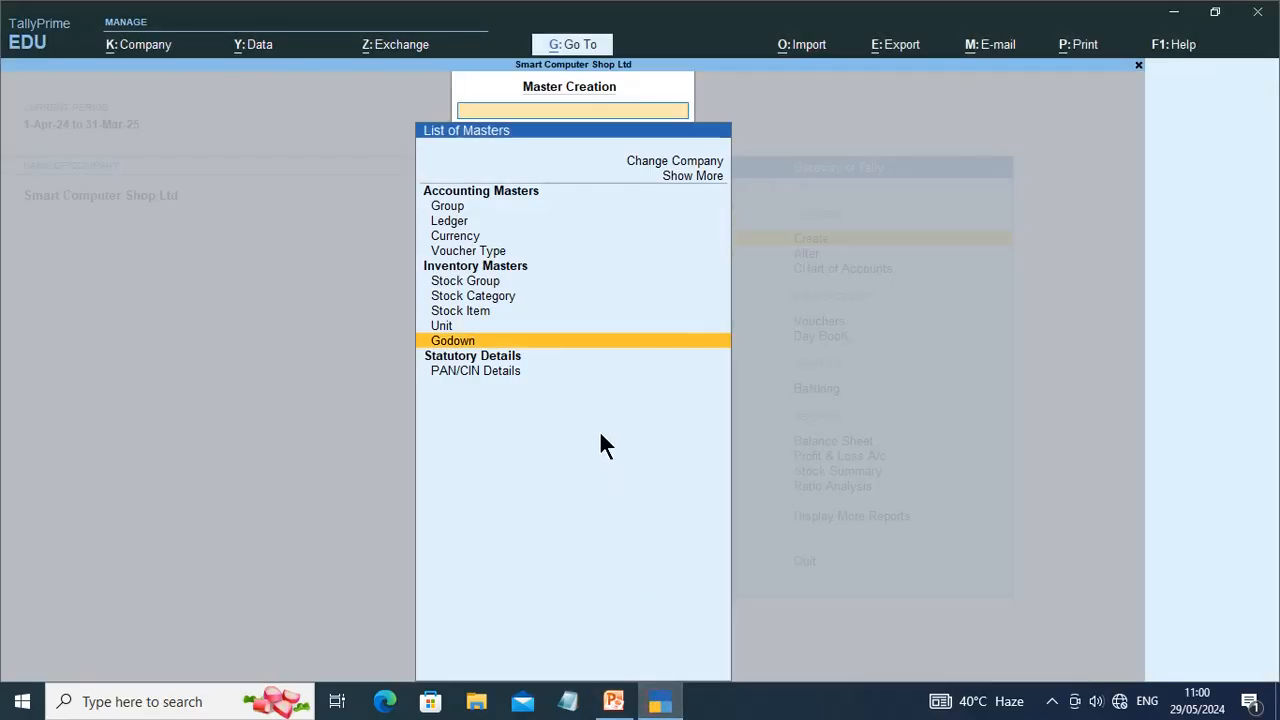
Step: Leave master creation and open the list of godown masters for alteration
key(Escape)
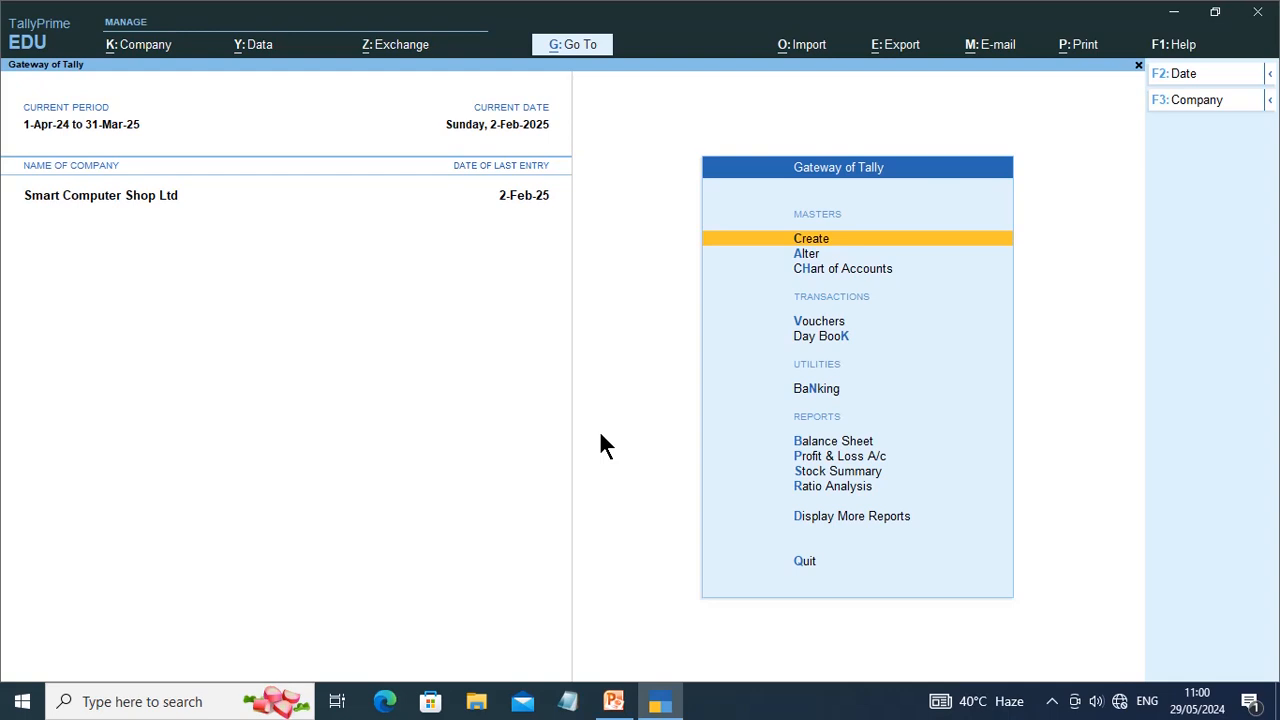
key(Down)
key(Return)
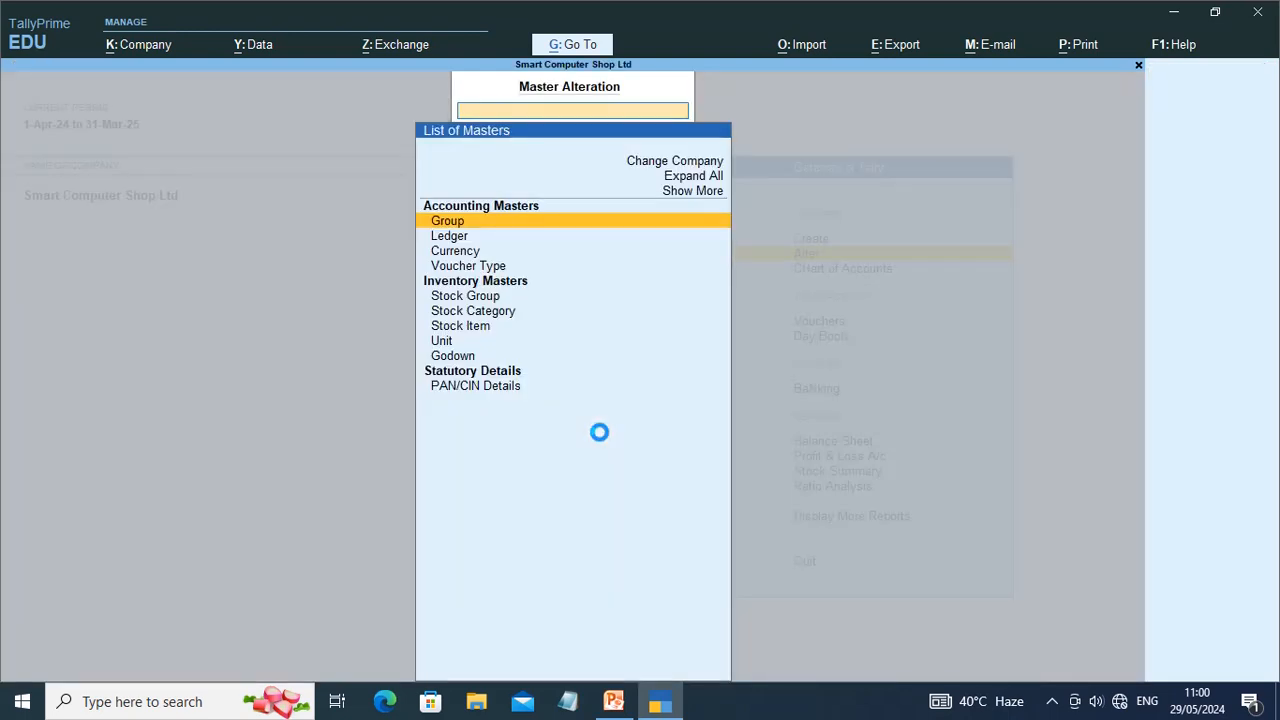
key(Down)
key(Down)
key(Down)
key(Down)
key(Down)
key(Down)
key(Down)
key(Down)
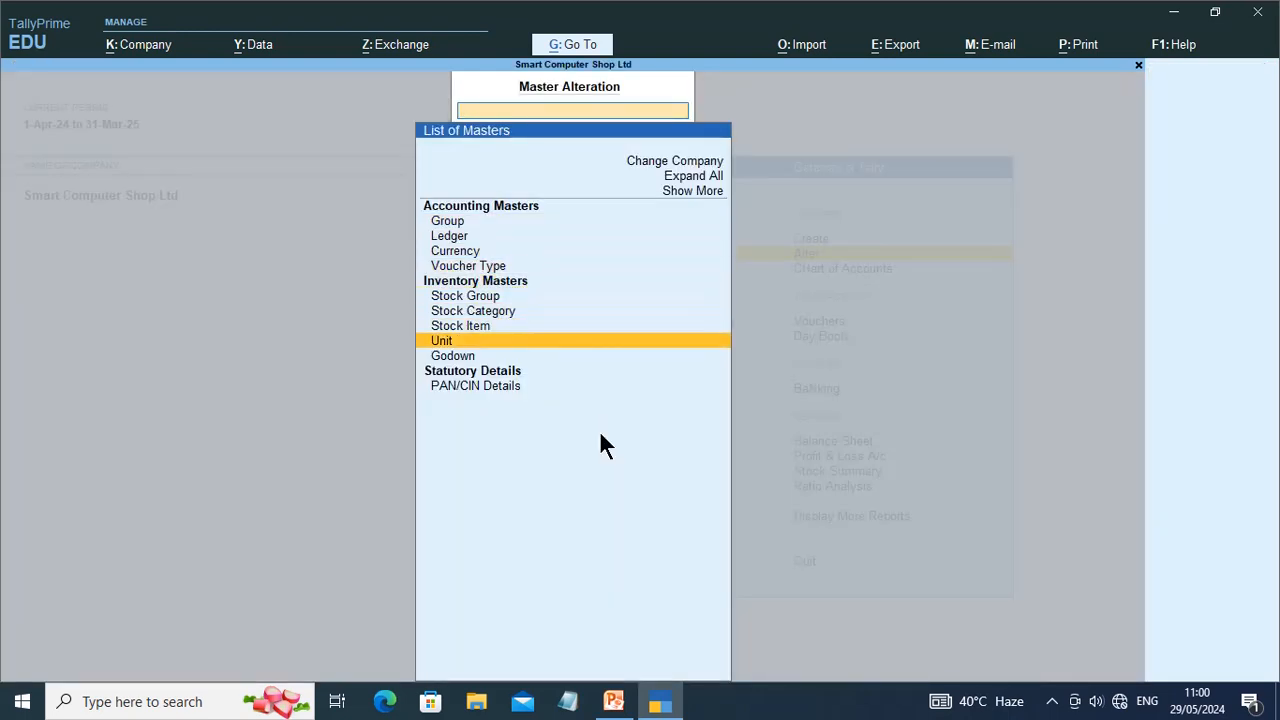
key(Return)
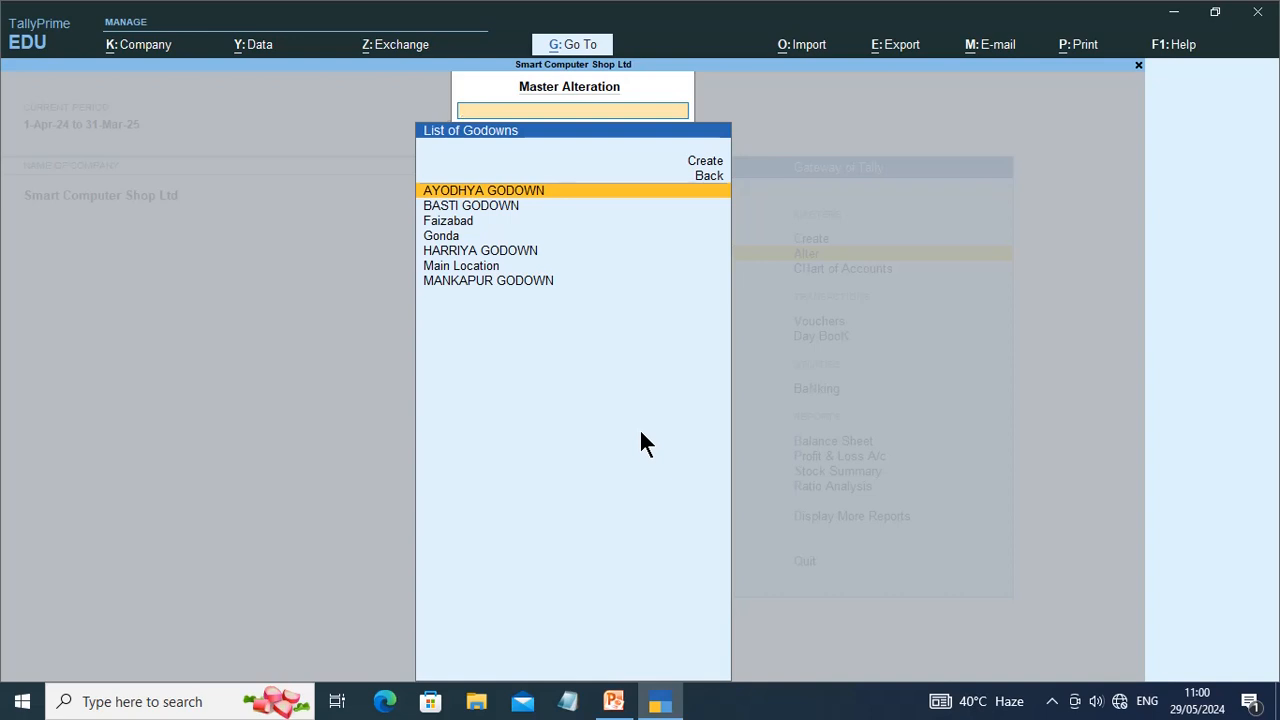
Step: Open the Faizabad godown master and delete it
click(446, 222)
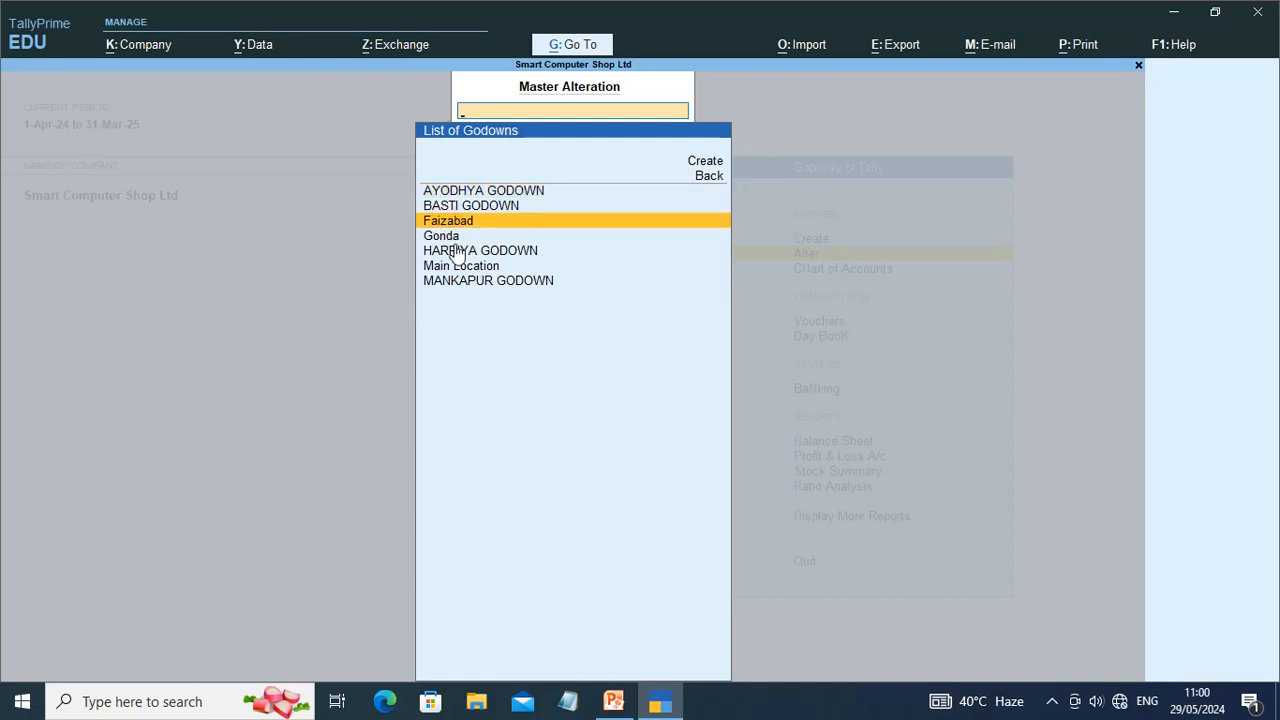
key(Return)
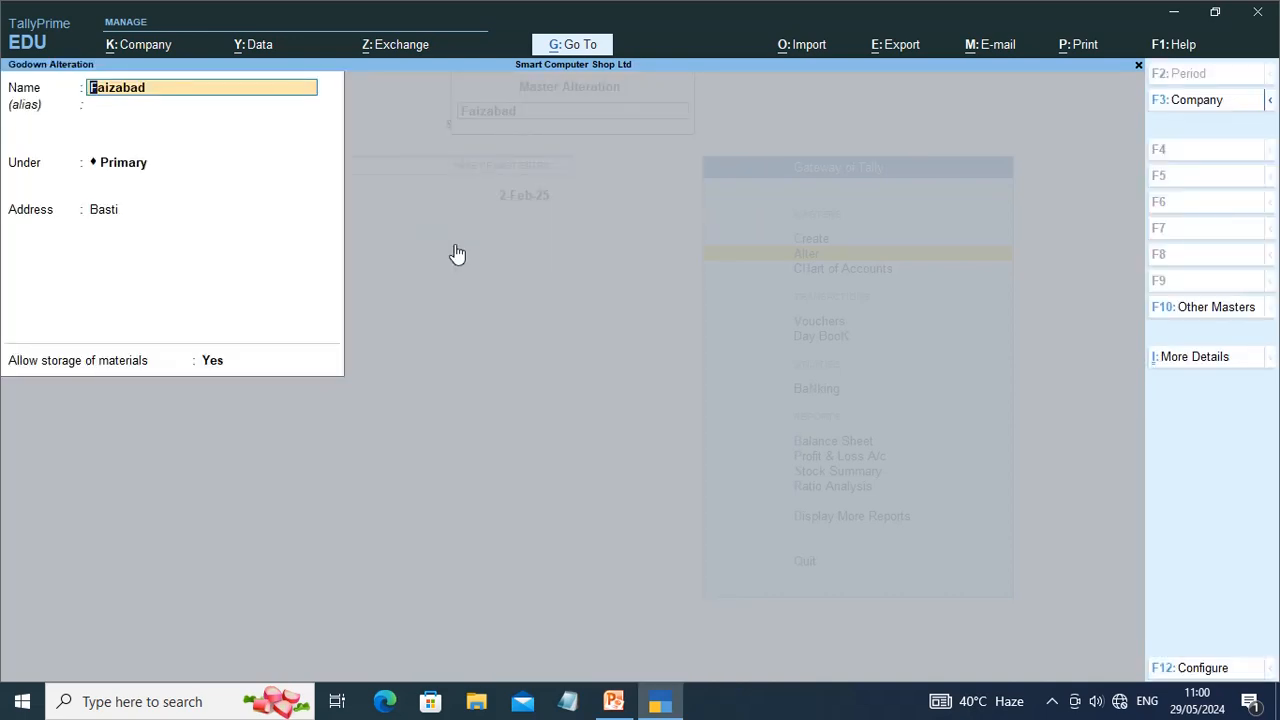
key(alt+d)
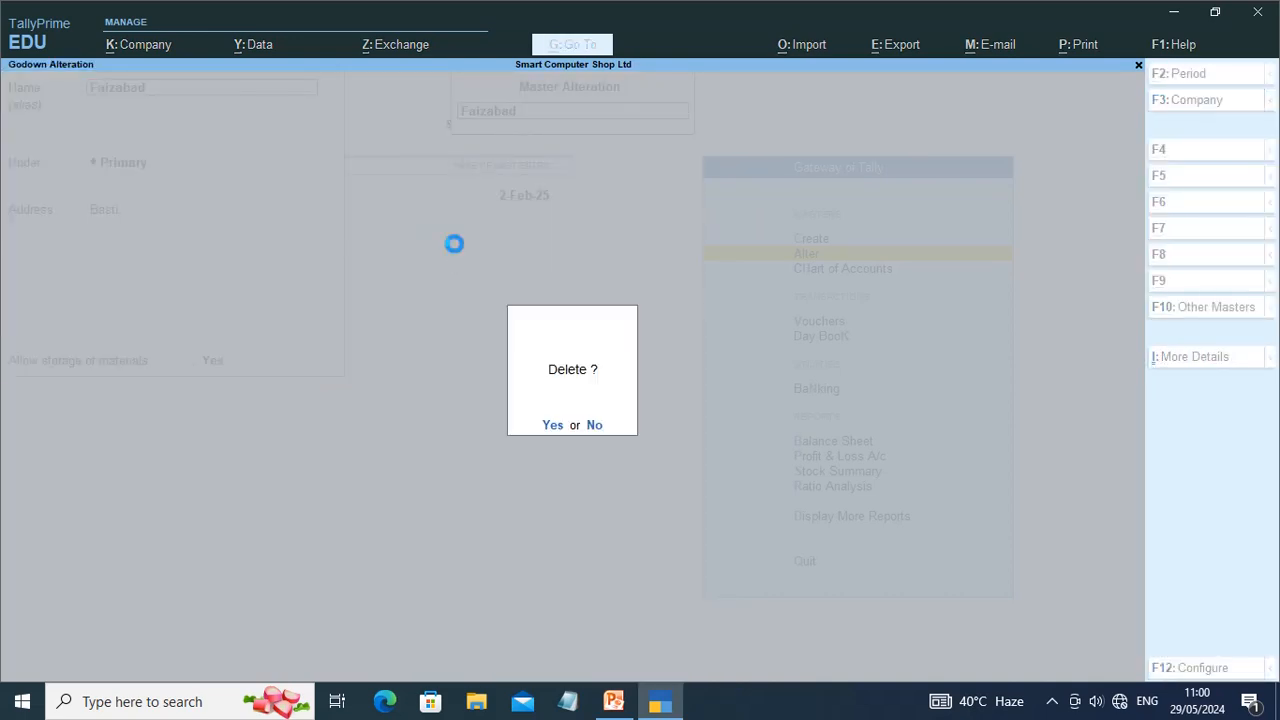
key(y)
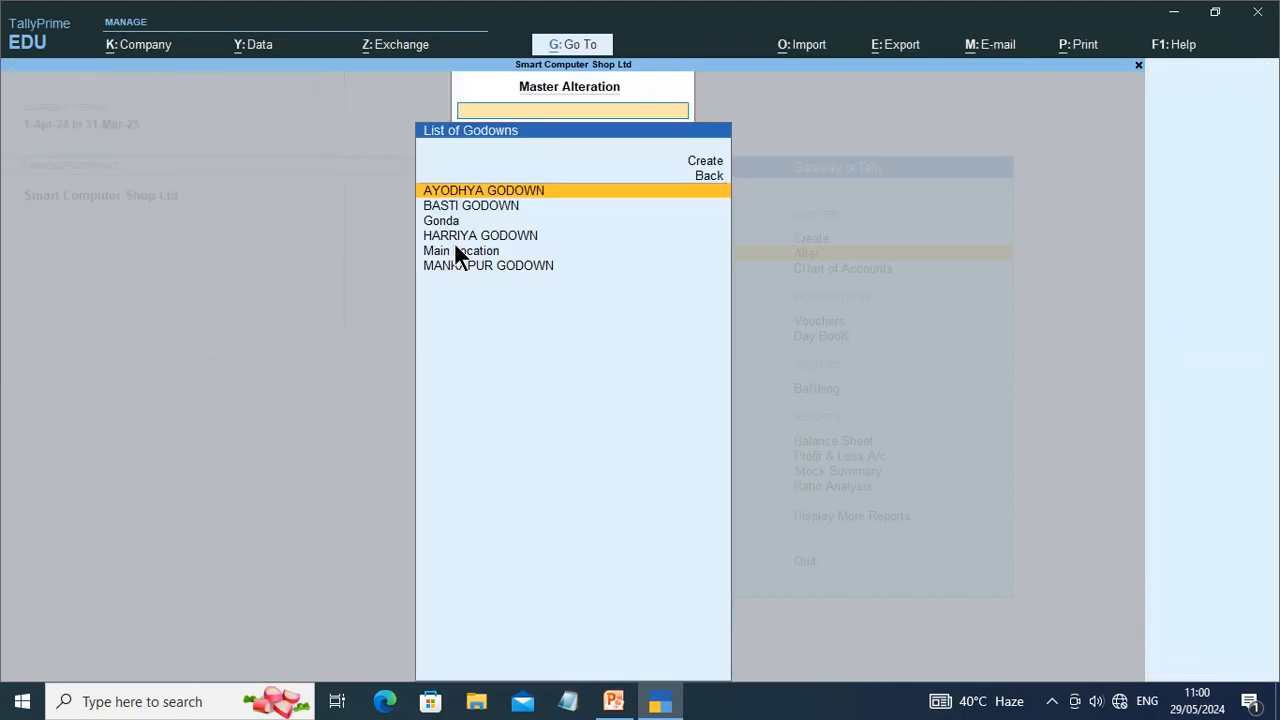
Step: Delete the Gonda godown master and return to the Gateway of Tally
click(444, 222)
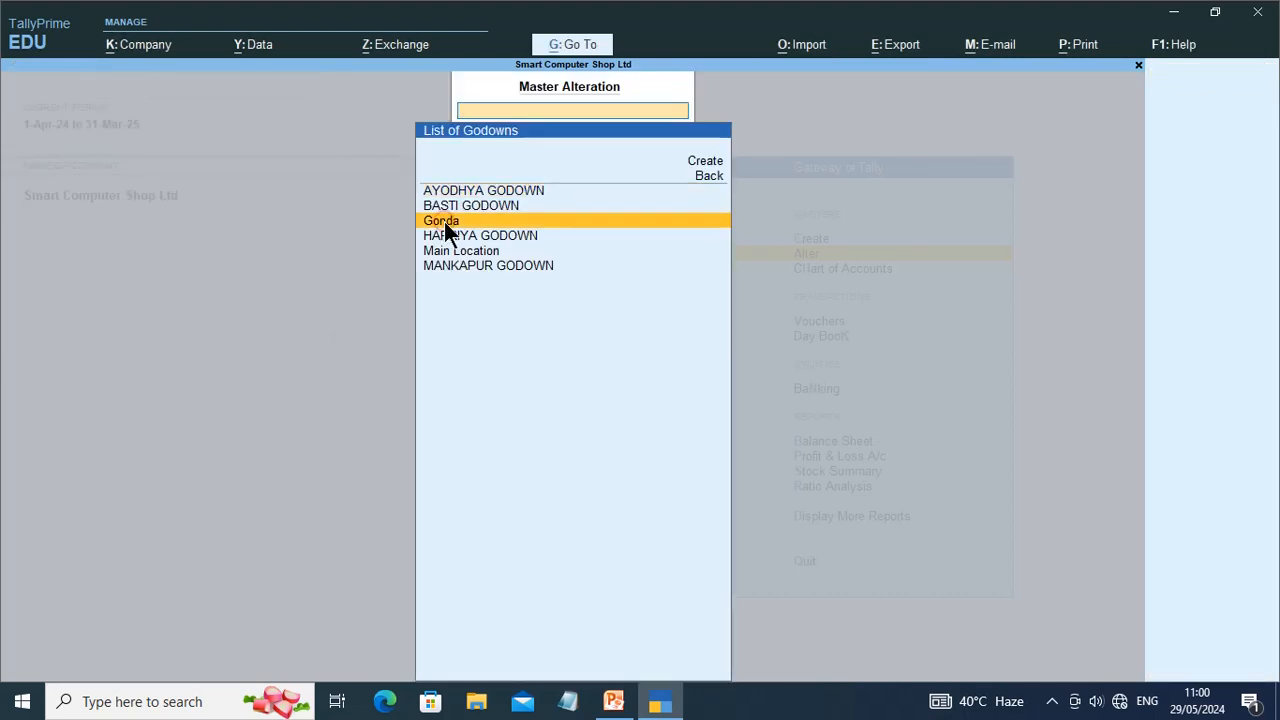
click(444, 222)
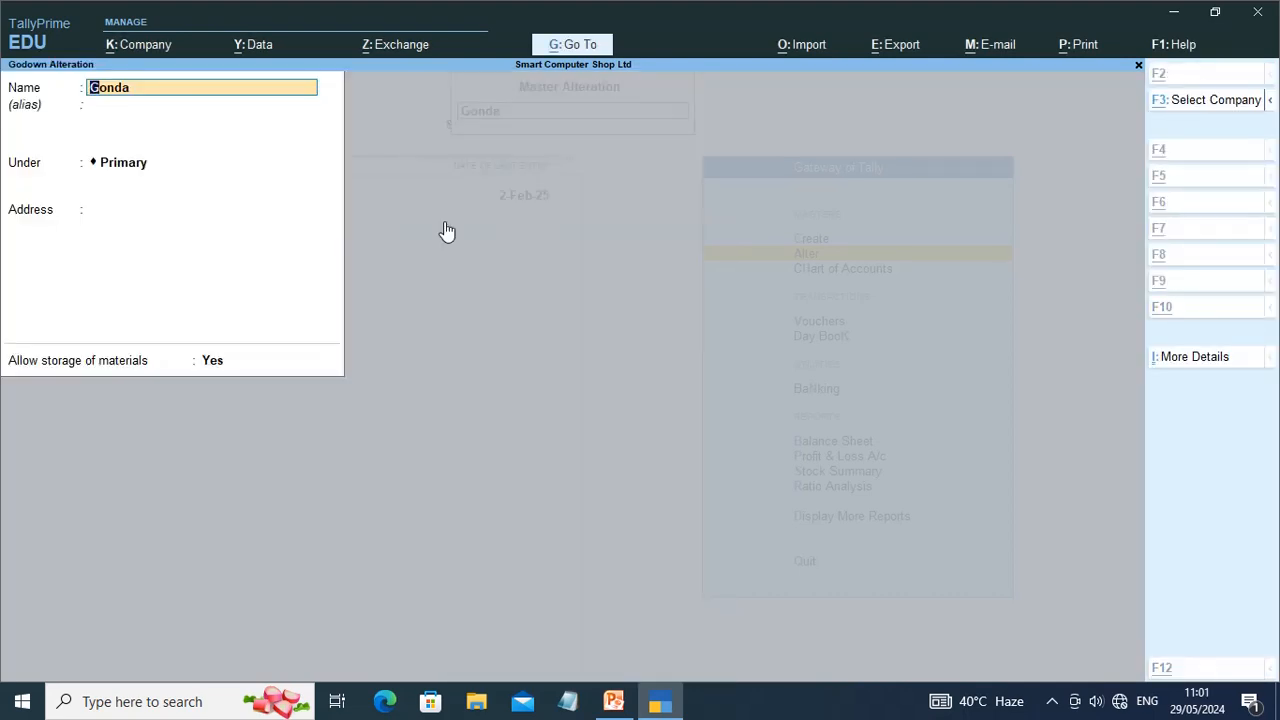
key(alt+d)
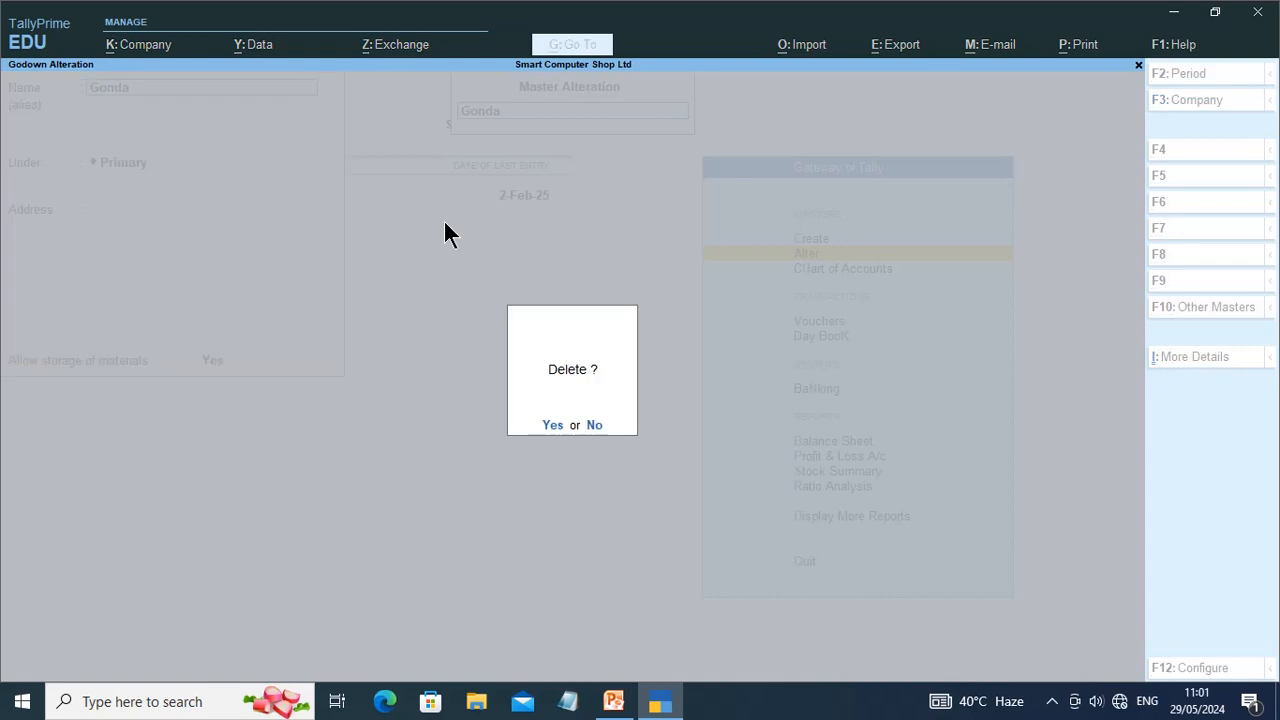
key(y)
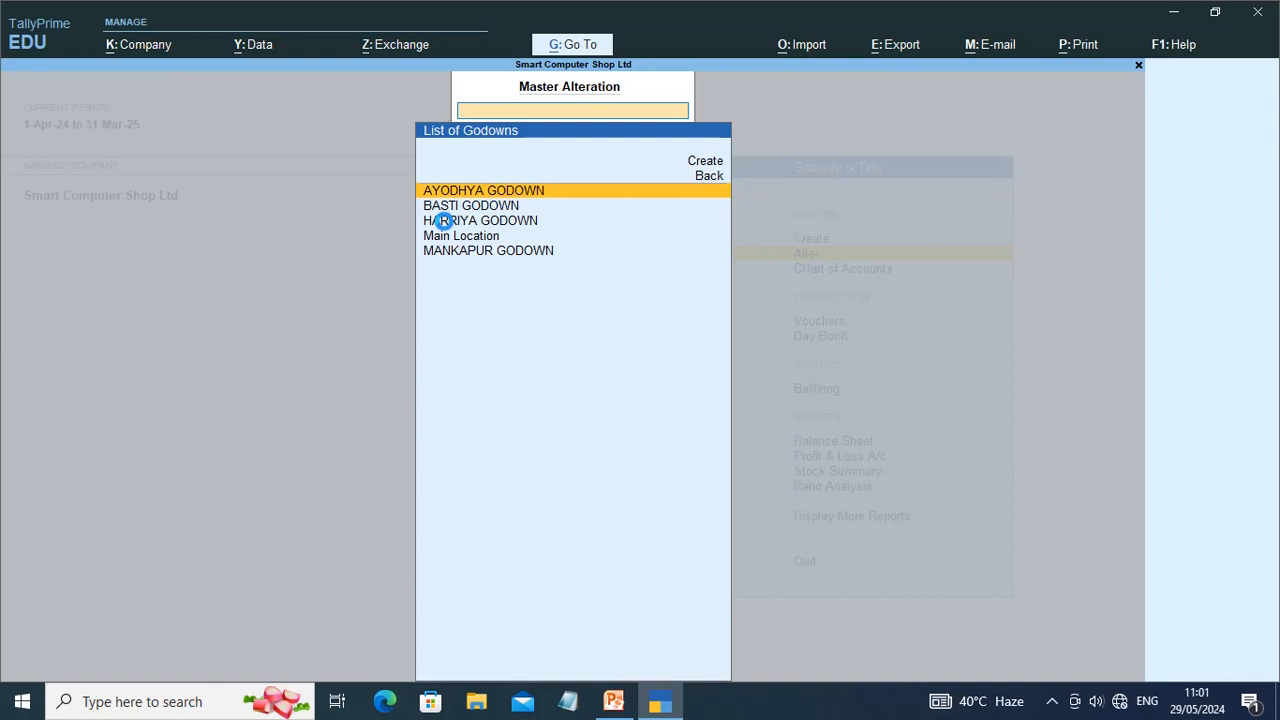
key(Escape)
key(Escape)
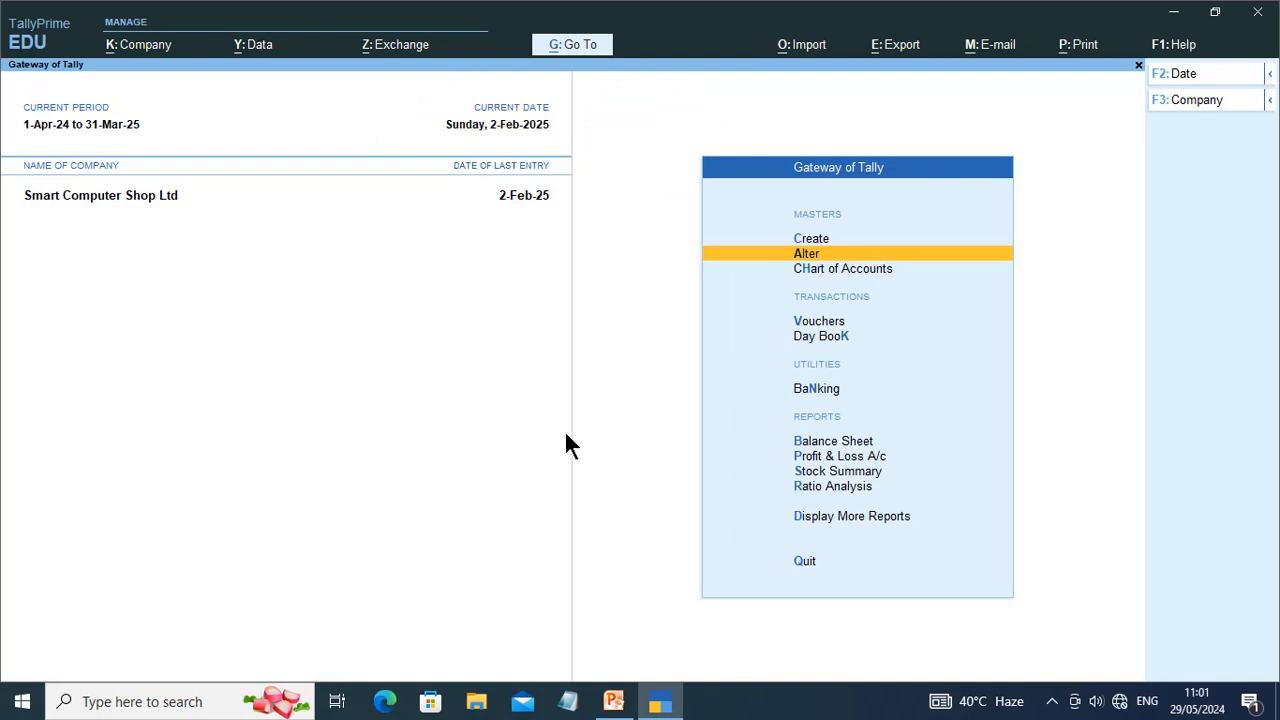
Step: Switch to PowerPoint to read the slide on the 02/09/22 goods purchase transaction
click(614, 703)
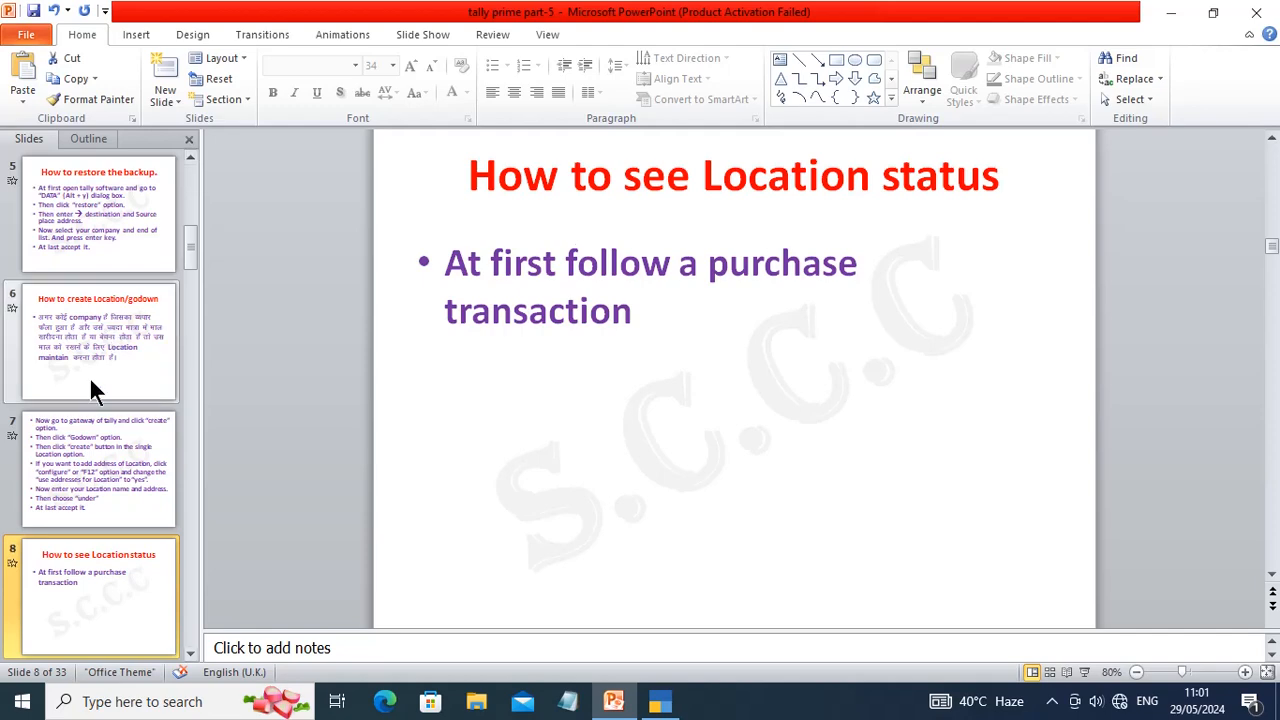
click(190, 652)
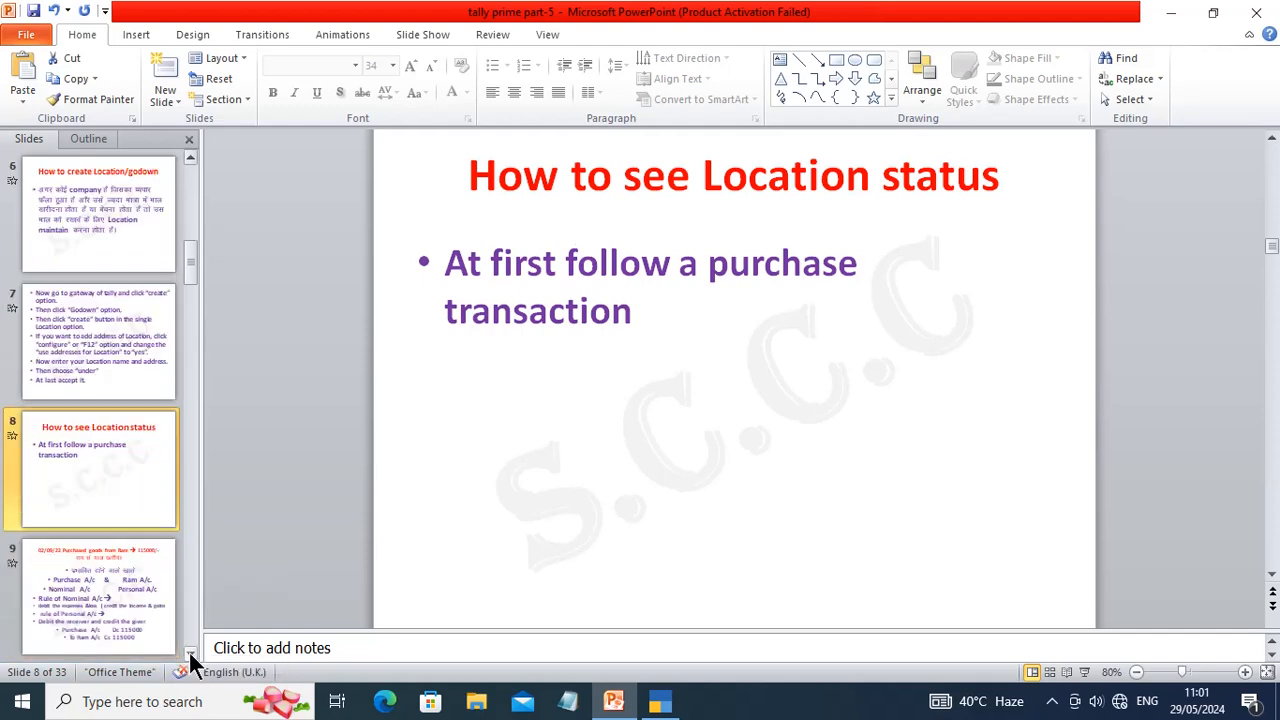
click(112, 570)
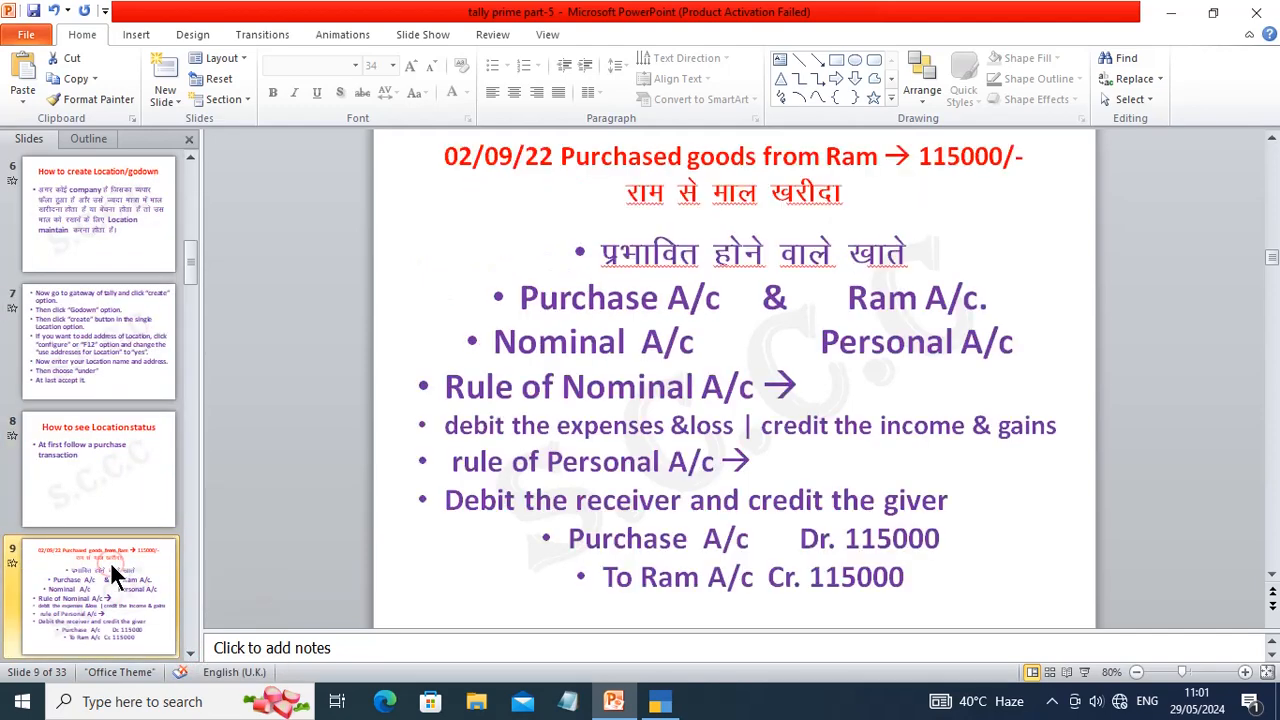
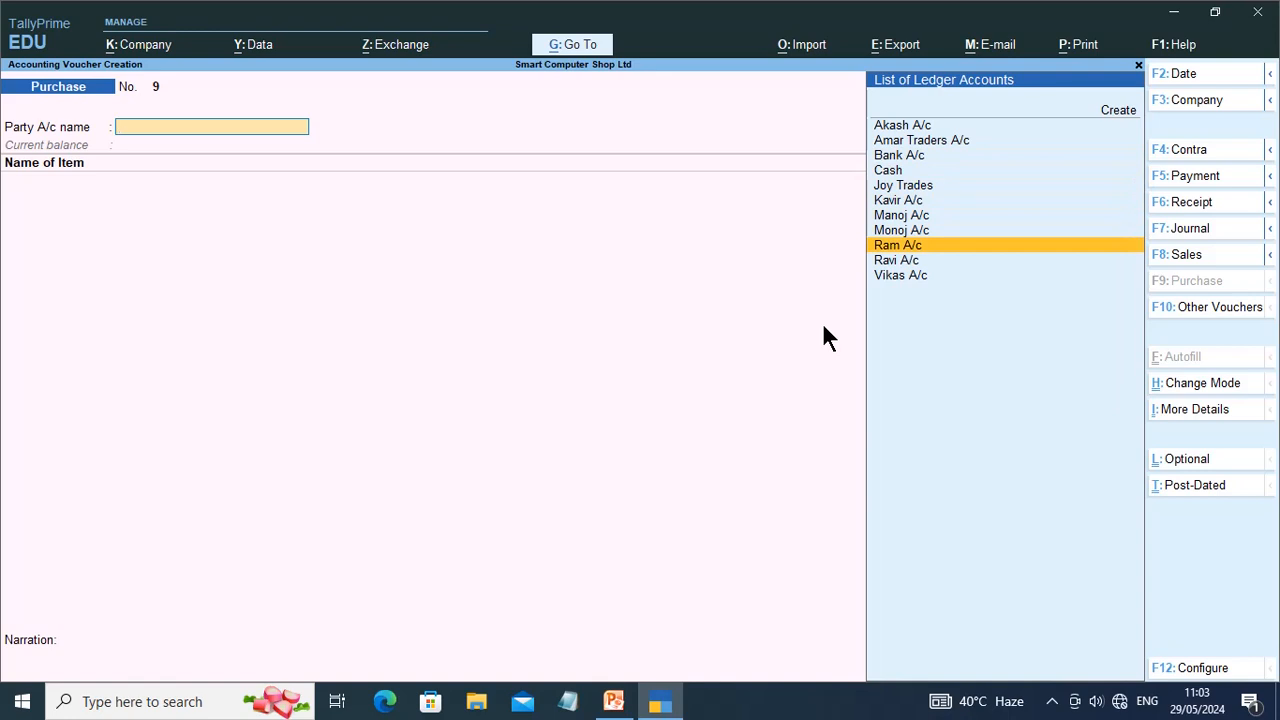
Step: Select the supplier named in the slide's transaction as the purchase voucher's party account and set the voucher date to 2-9-24
key(Return)
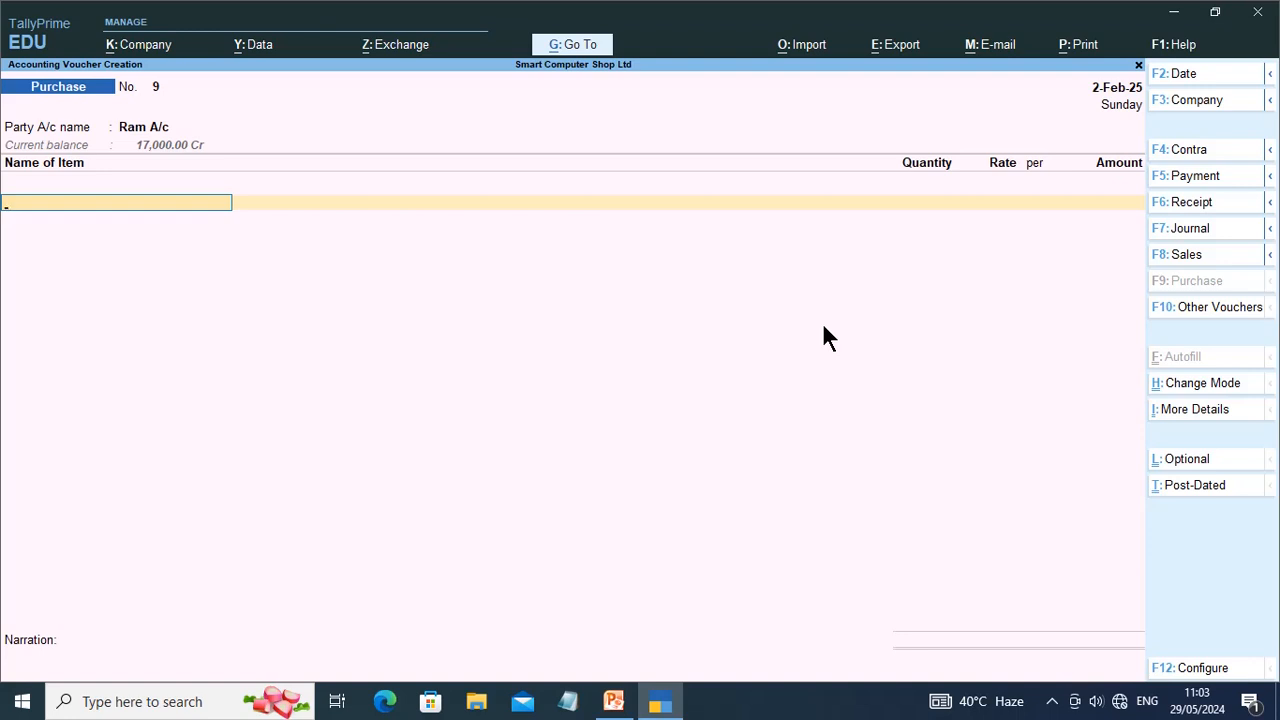
key(F2)
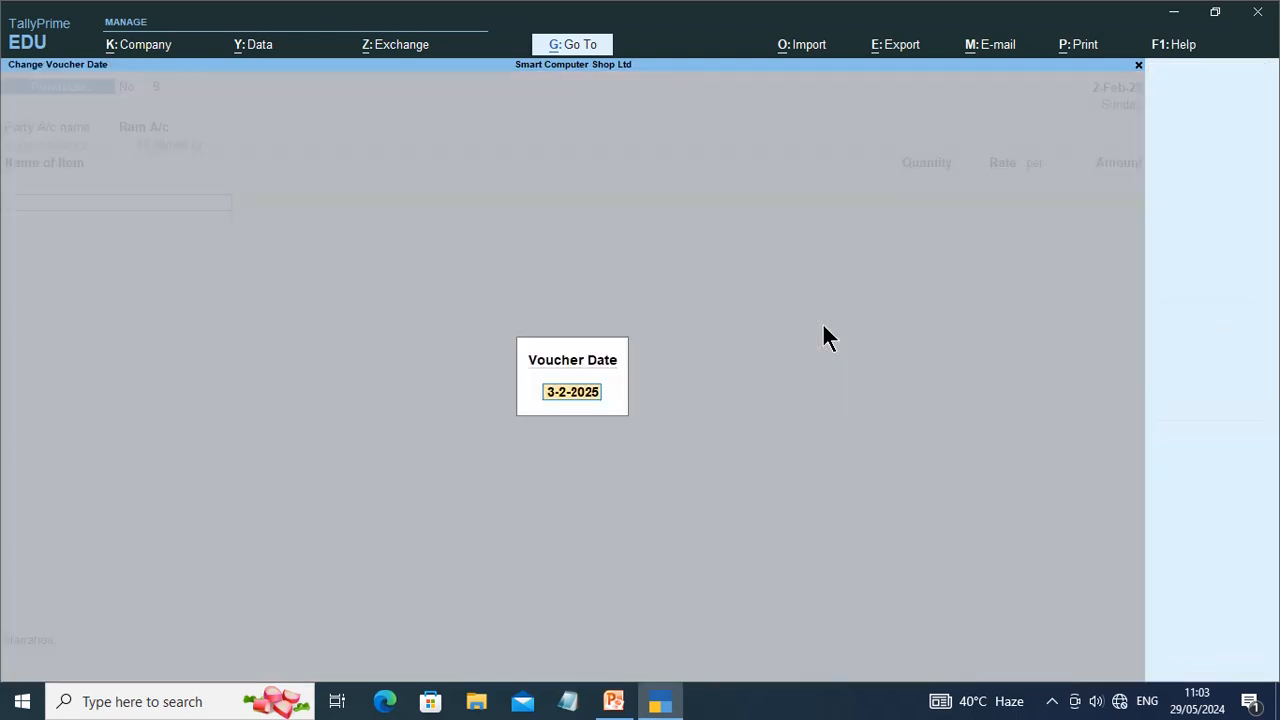
text(2 9 24)
key(Return)
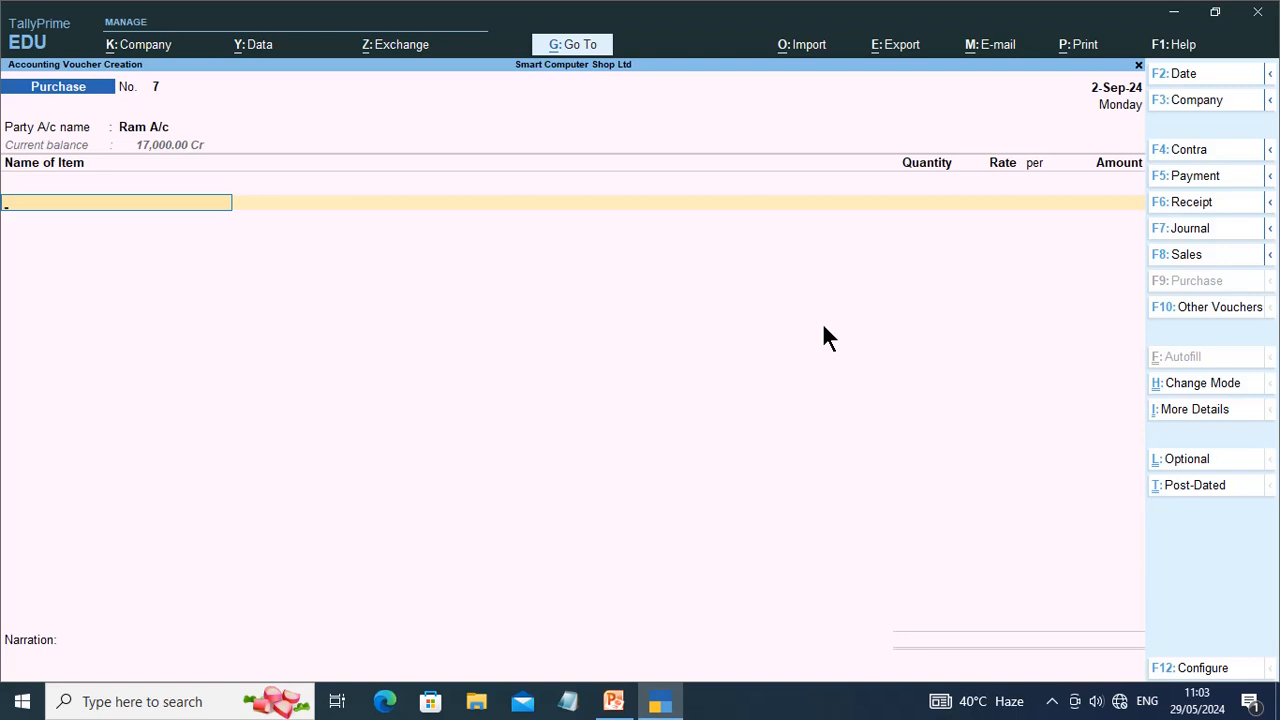
Step: Add the stock item 500 HDD, allocating 20 pic to AYODHYA GODOWN at a rate of 2000
text(5)
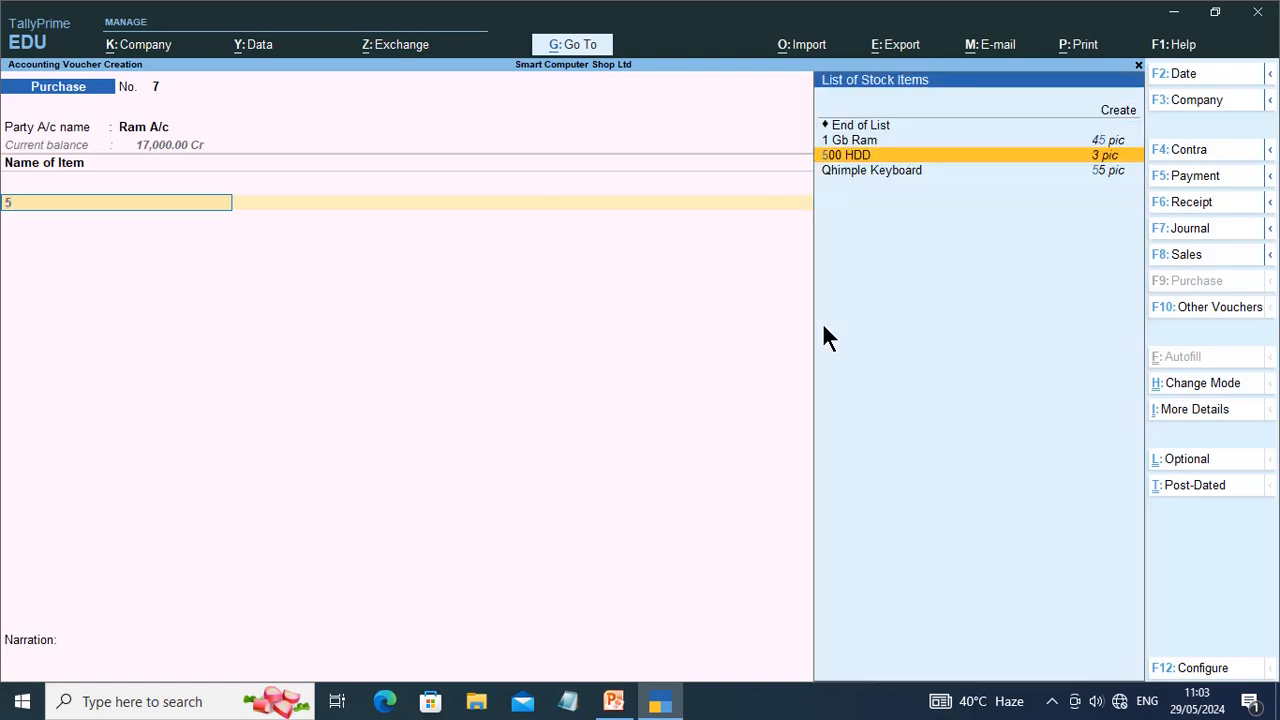
key(Return)
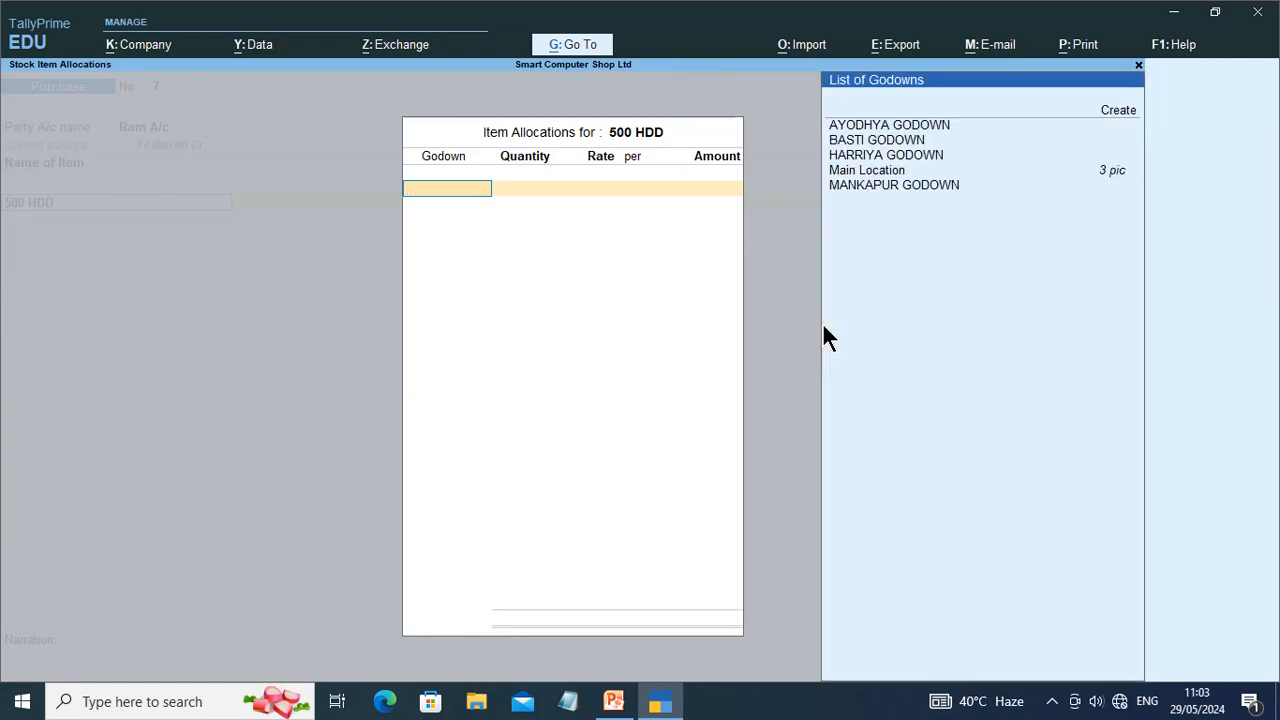
click(877, 124)
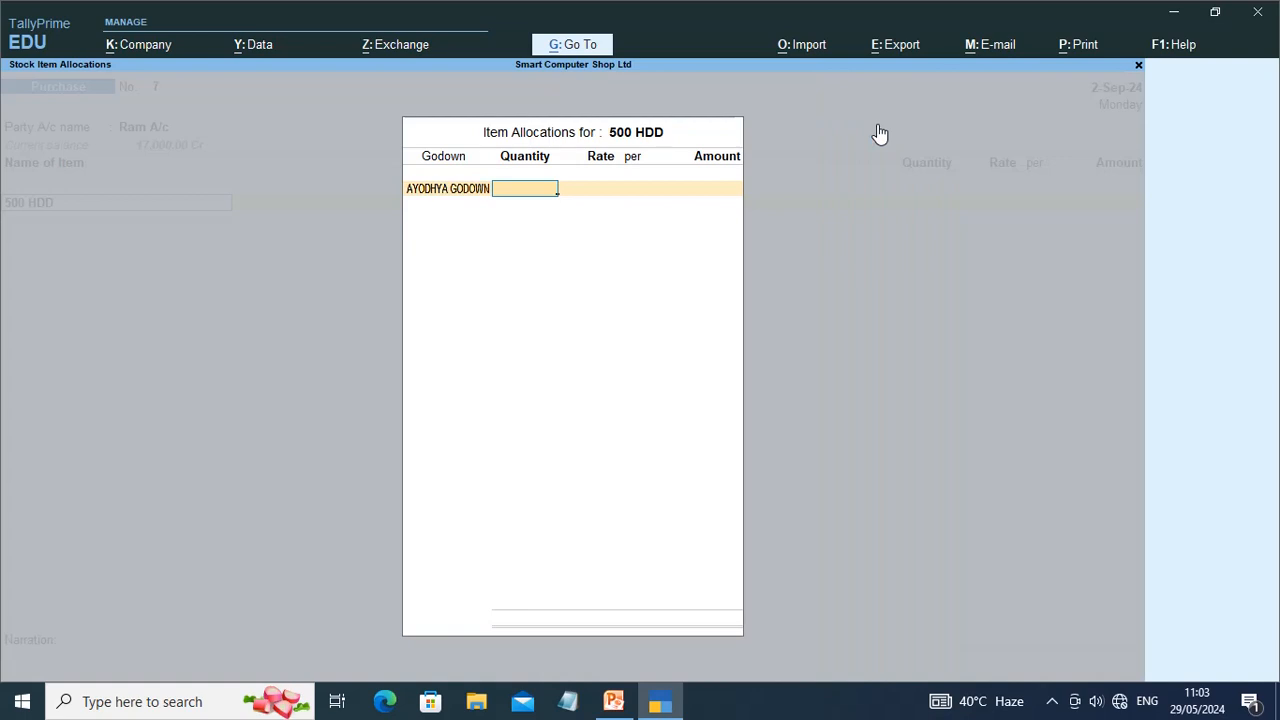
text(20)
key(Return)
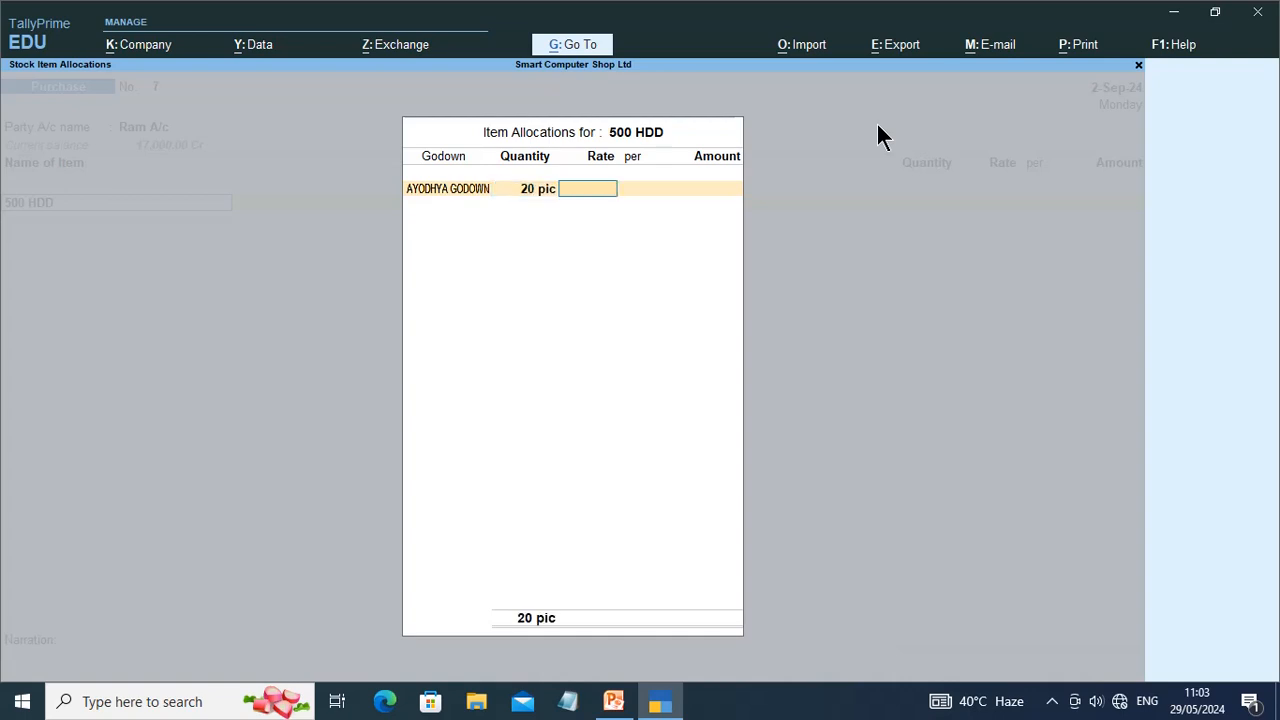
text(2000)
key(Return)
key(Return)
key(Return)
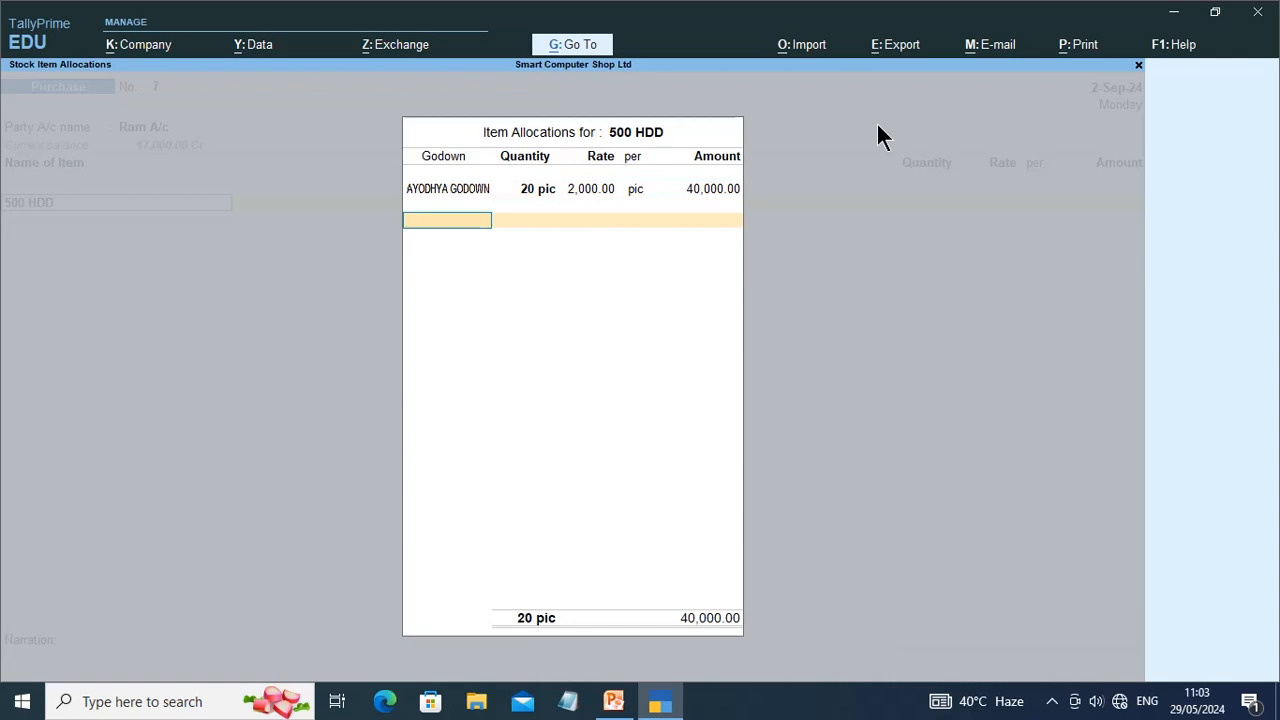
key(Return)
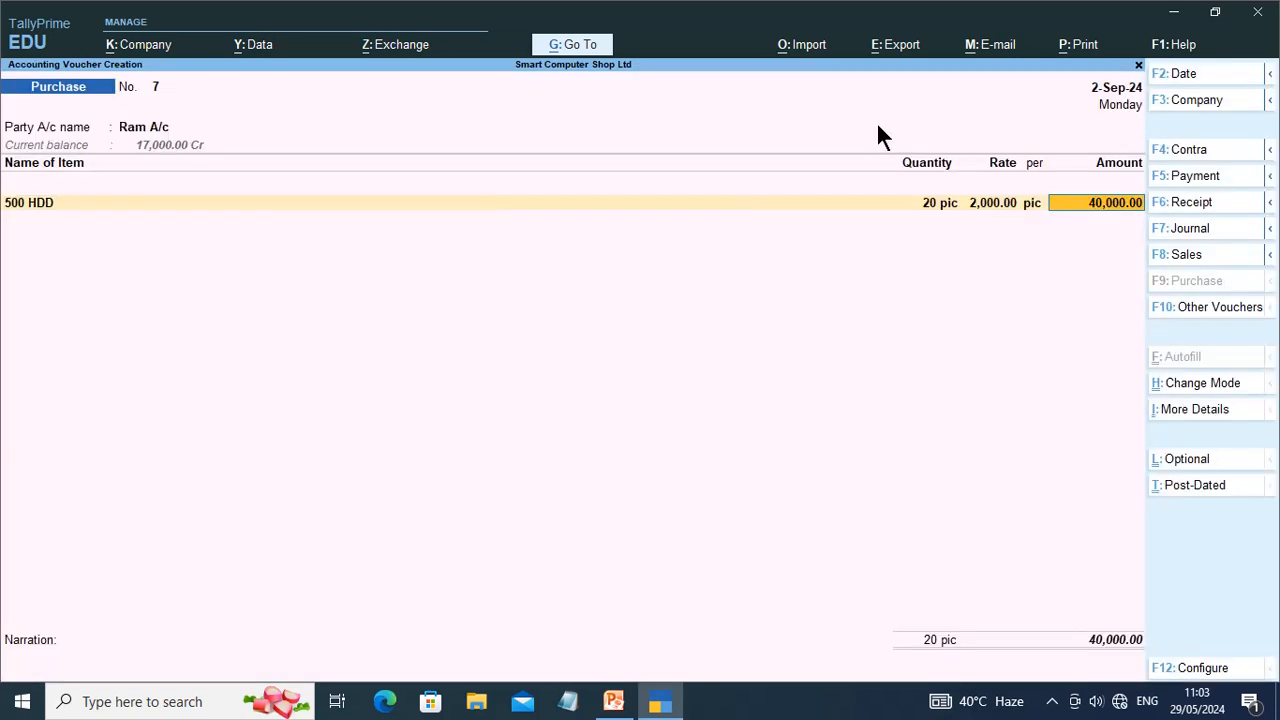
Step: Accept the 500 HDD amount and book it in full to Purchase A/c
key(Return)
key(Return)
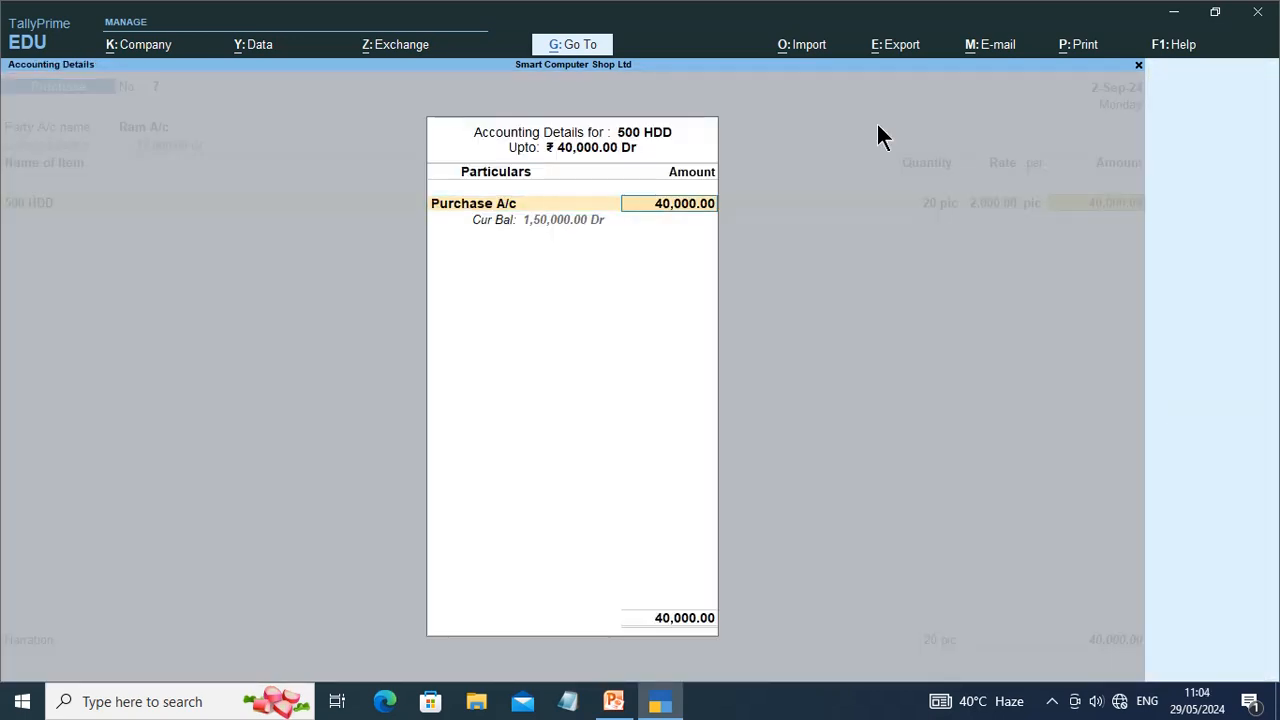
key(Return)
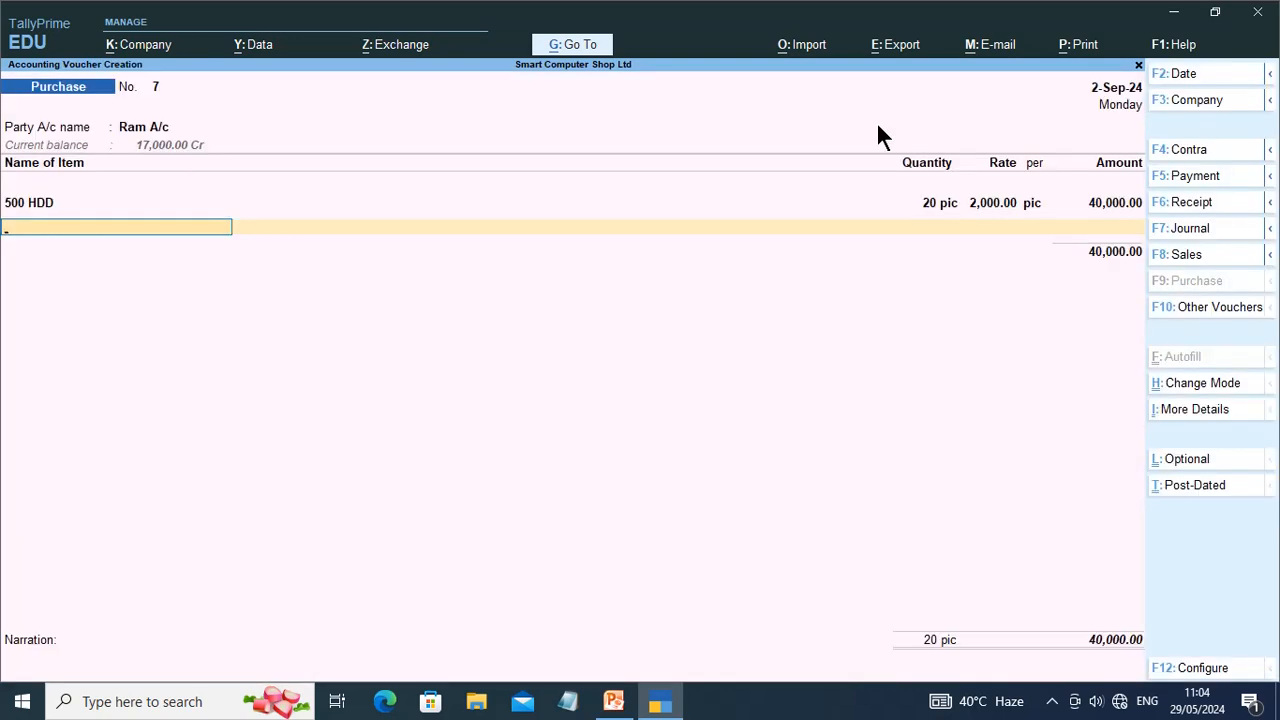
Step: Add the stock item Qhimple Keyboard, allocating 100 pic to AYODHYA GODOWN at a rate of 200
text(K)
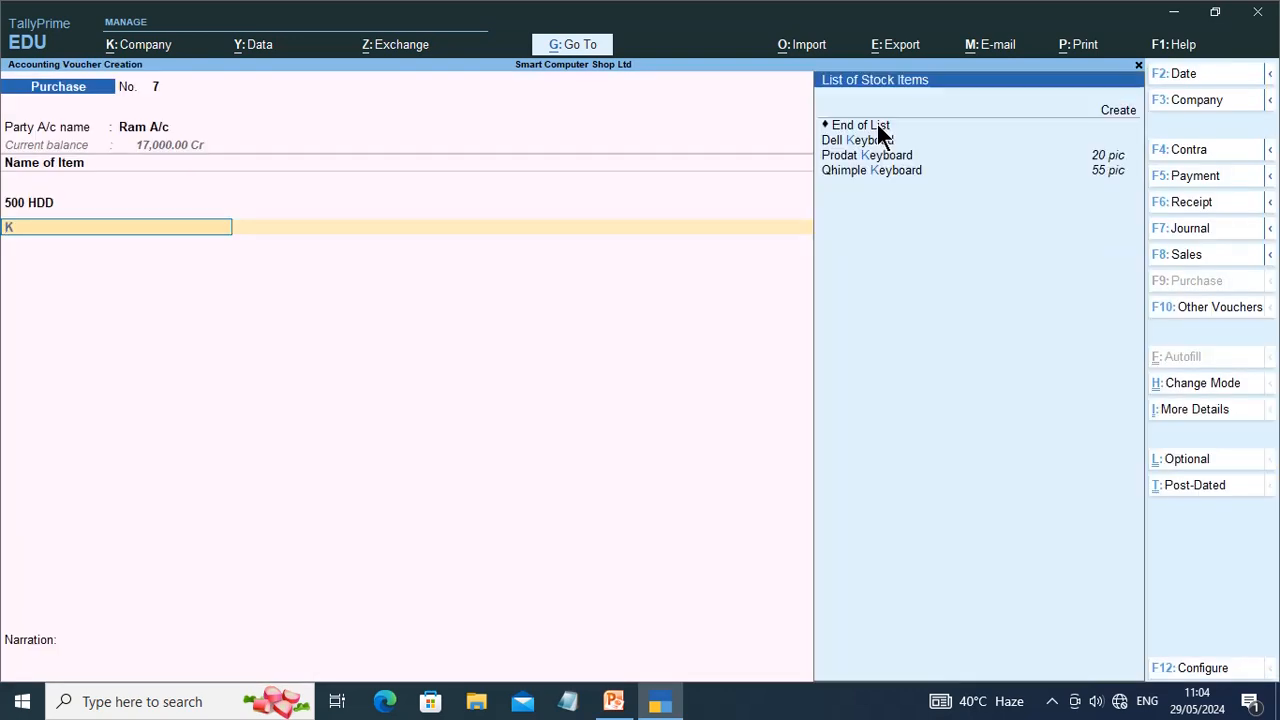
key(Down)
key(Down)
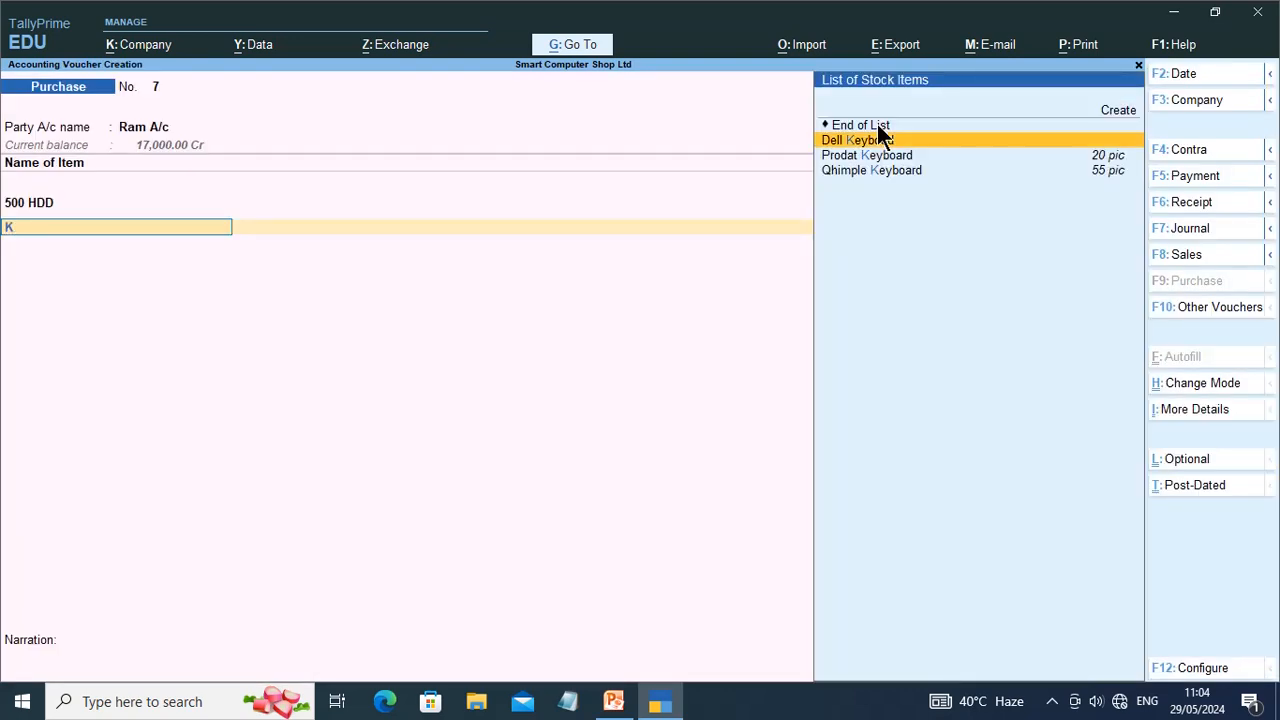
key(Down)
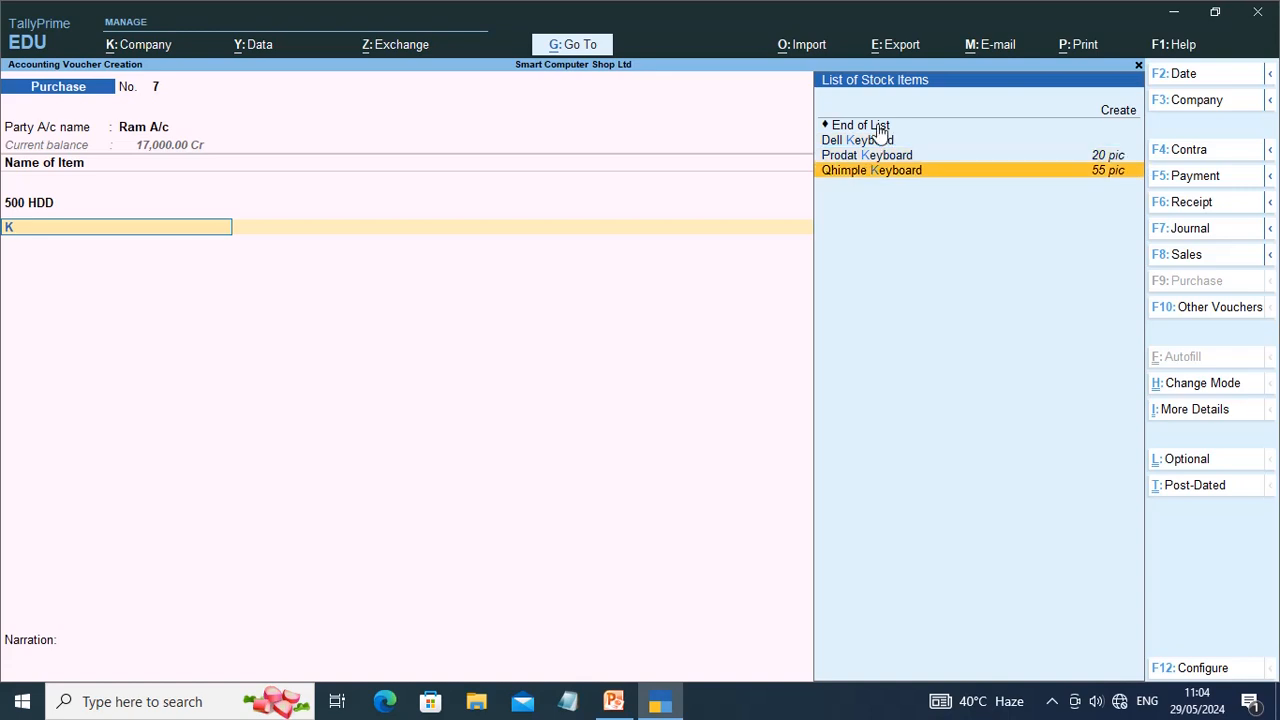
key(Return)
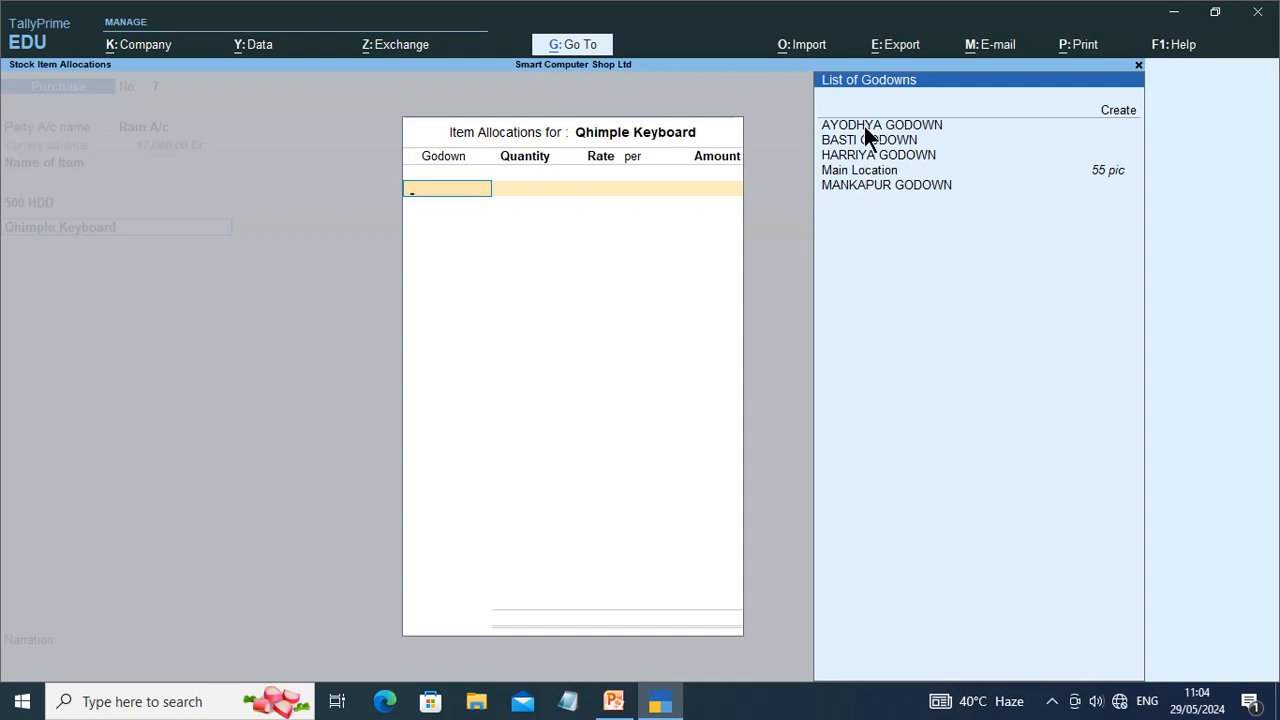
click(864, 126)
click(864, 126)
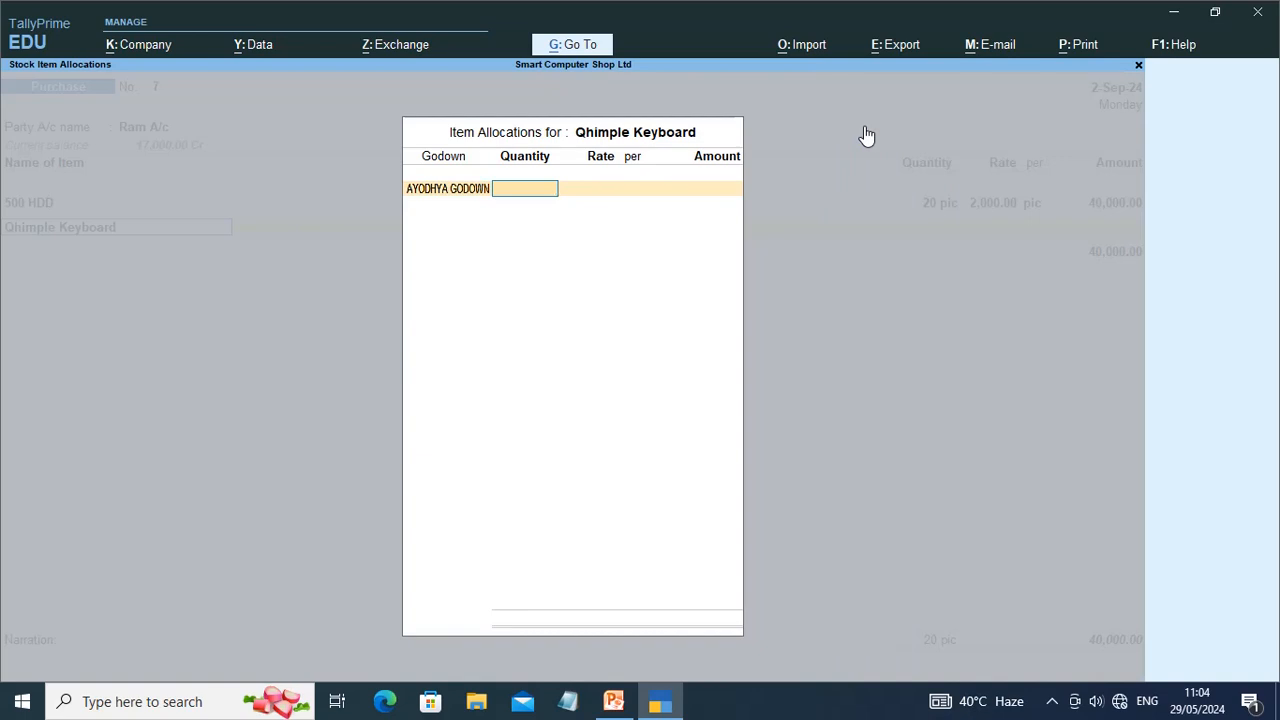
text(100)
key(Return)
key(Return)
key(Return)
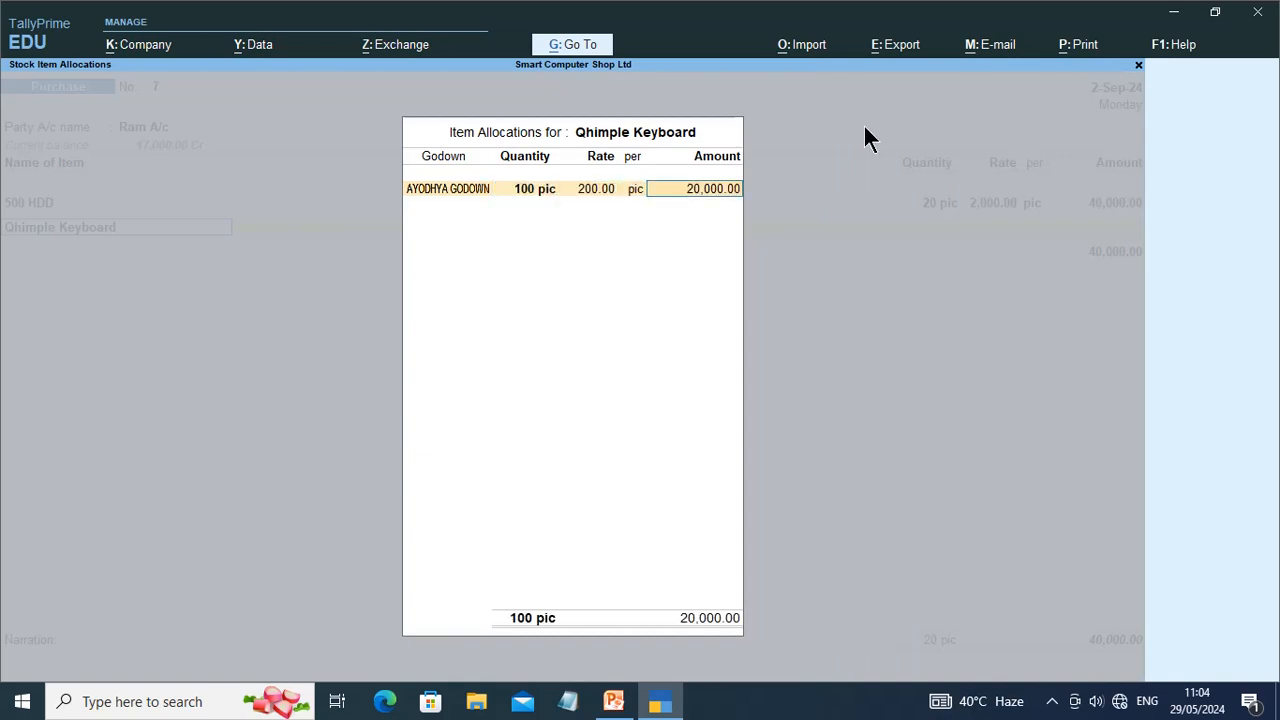
key(Return)
key(Return)
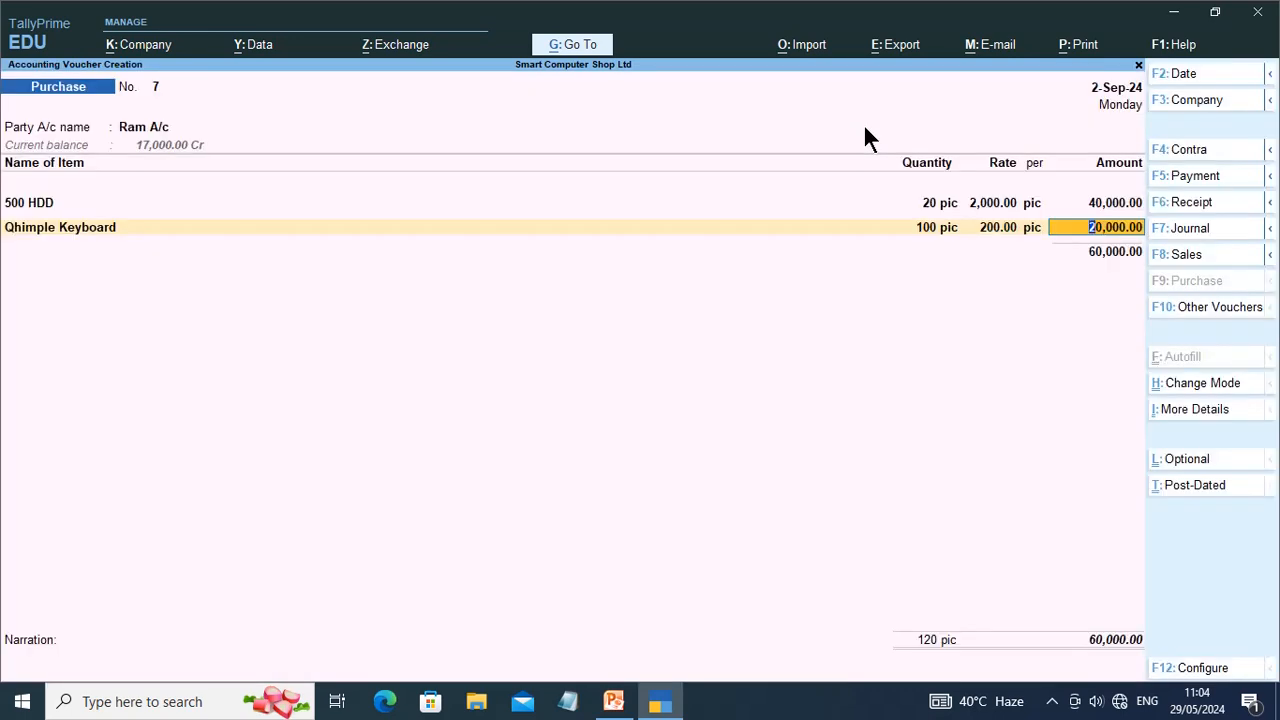
Step: Accept the Qhimple Keyboard amount and book it in full to Purchase A/c
key(Return)
key(Return)
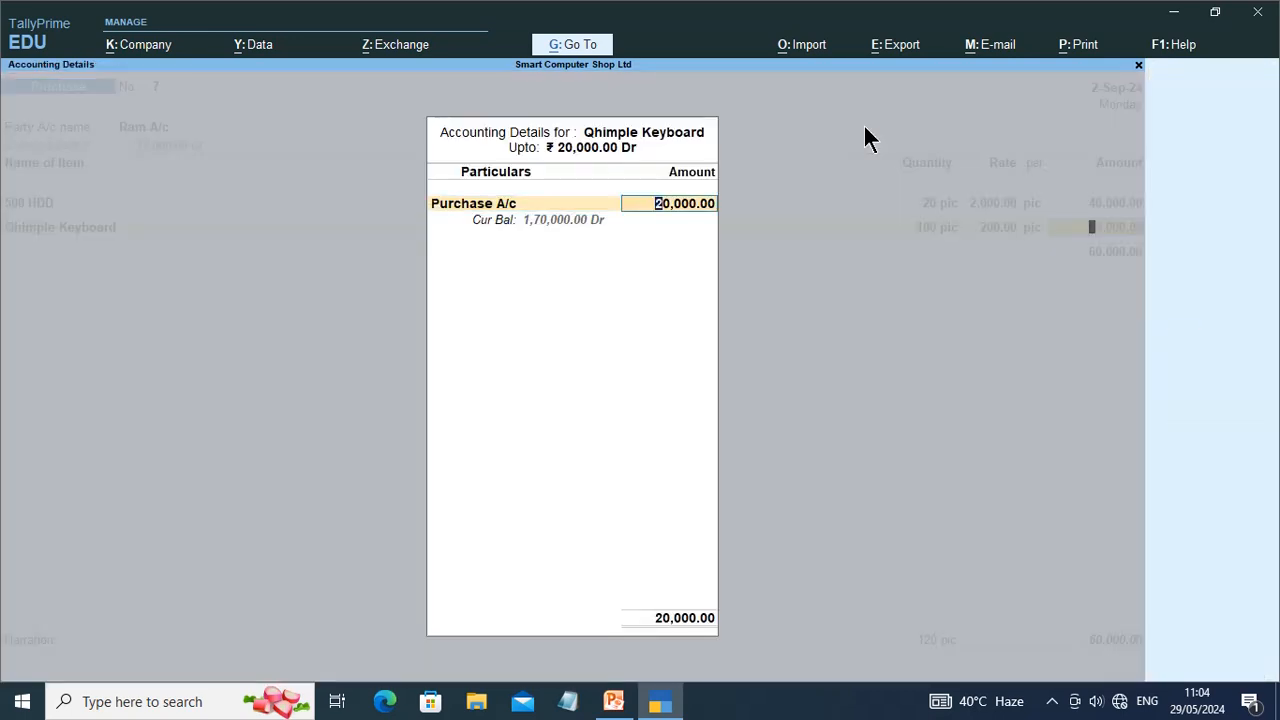
key(Return)
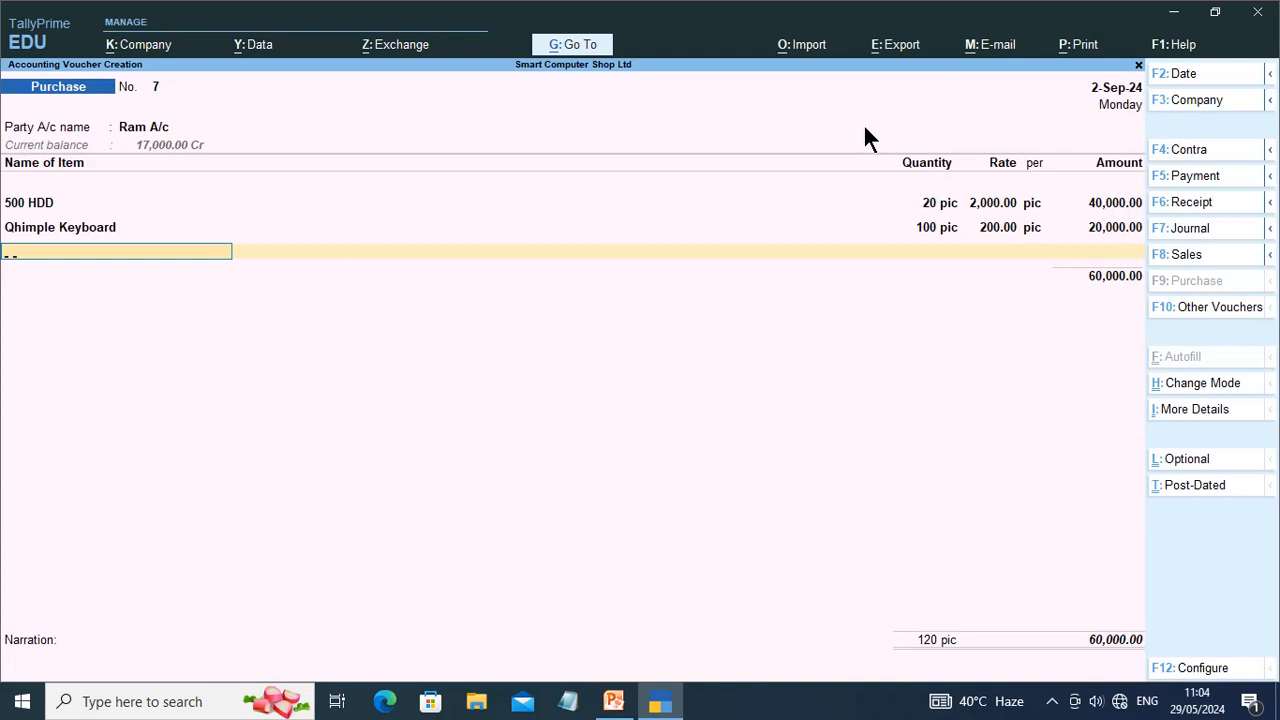
Step: Add the stock item China Mouse, allocating 100 pic to AYODHYA GODOWN at a rate of 50
text(C)
key(Return)
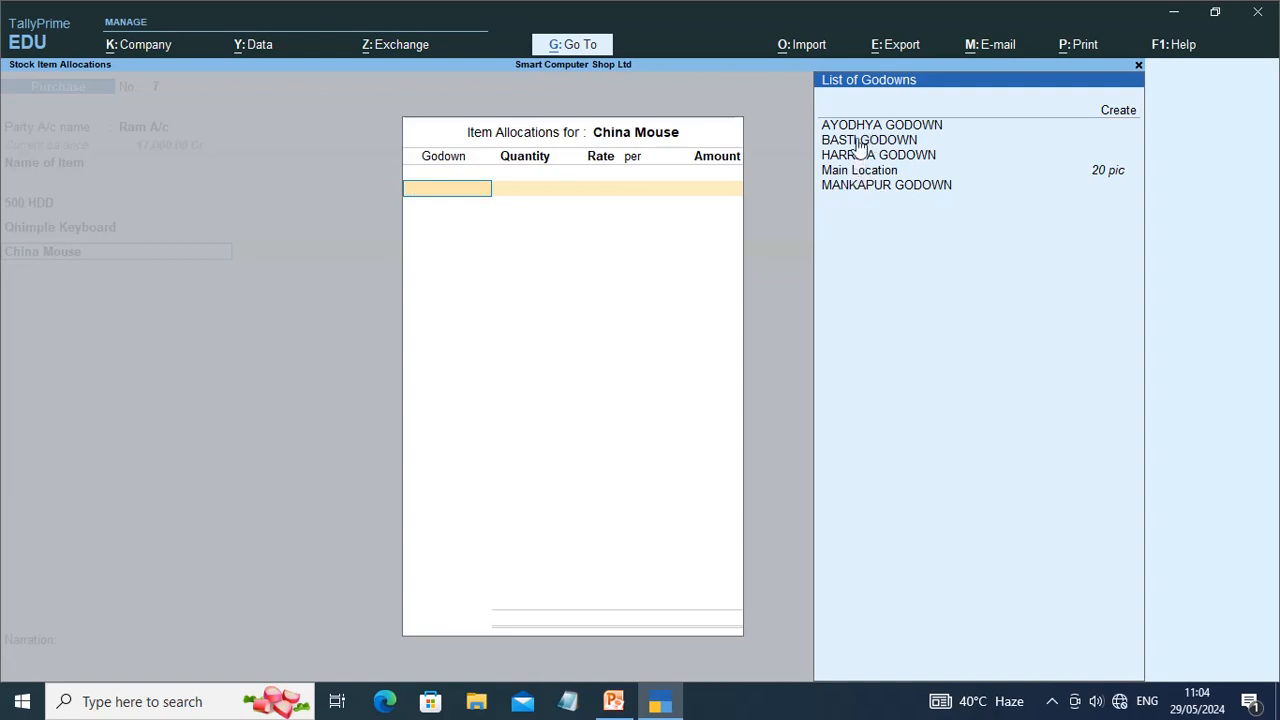
click(851, 124)
click(851, 124)
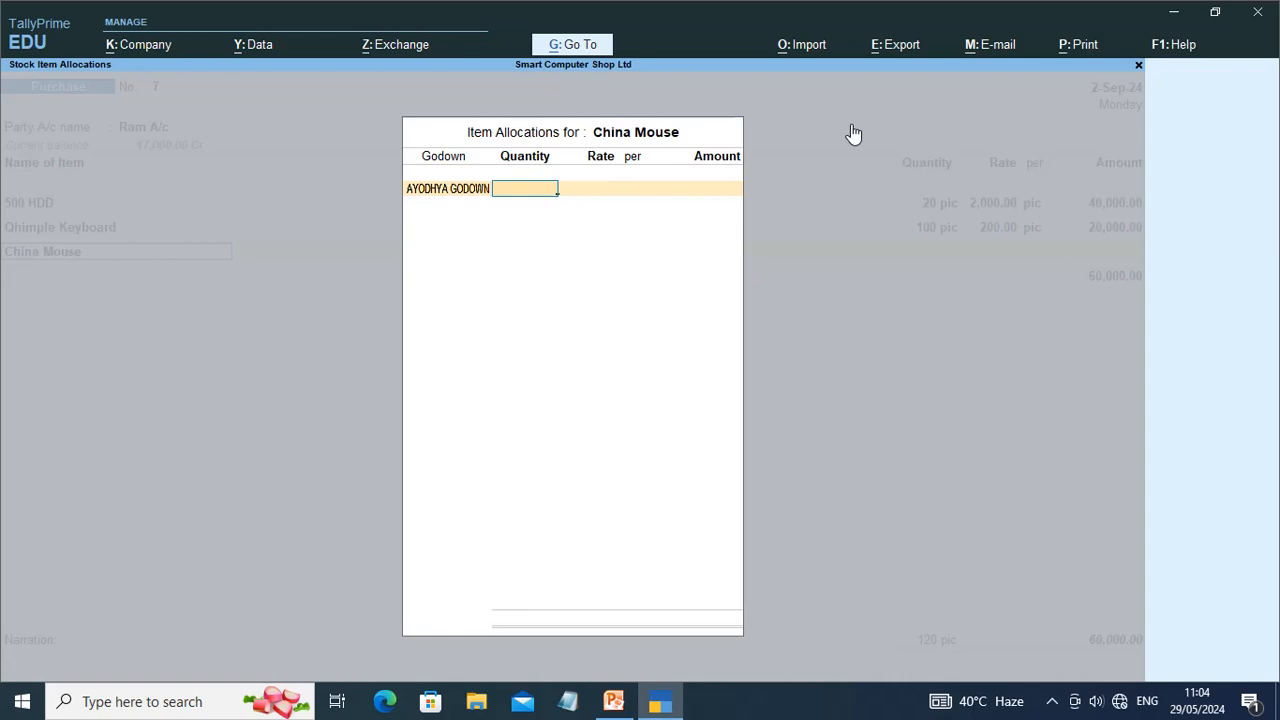
text(100)
key(Return)
key(Return)
key(Return)
key(Return)
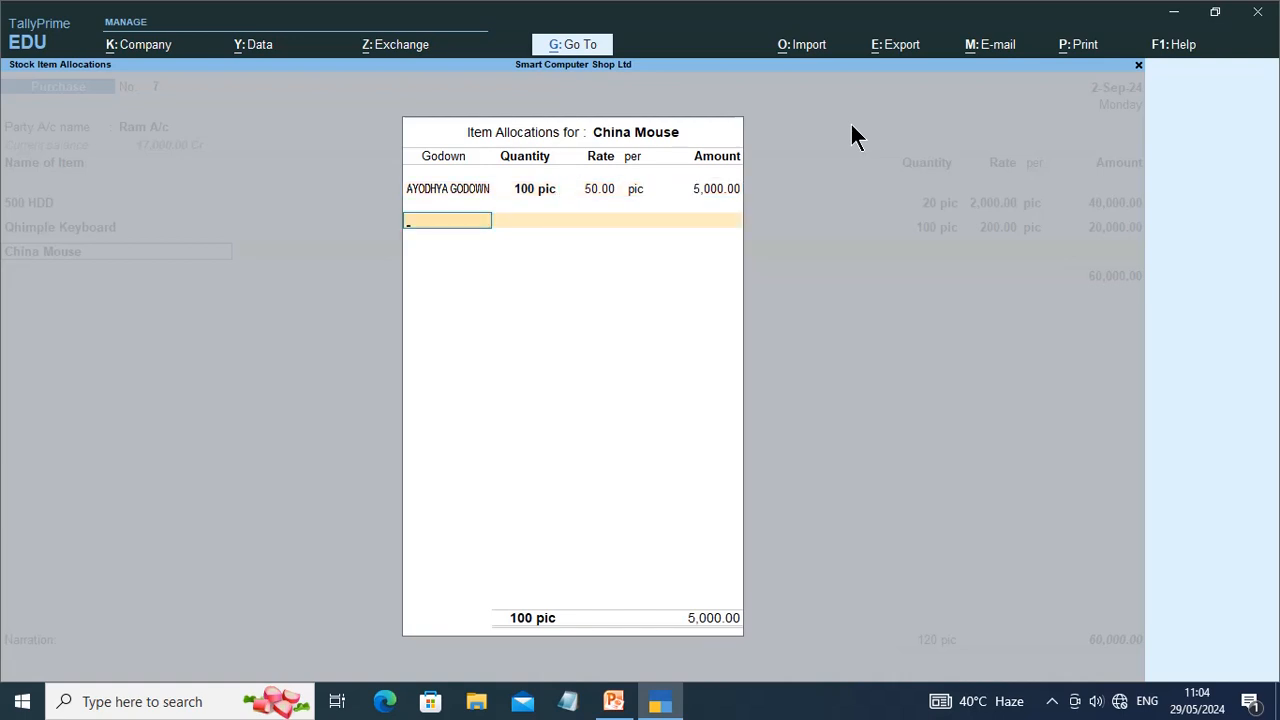
key(Return)
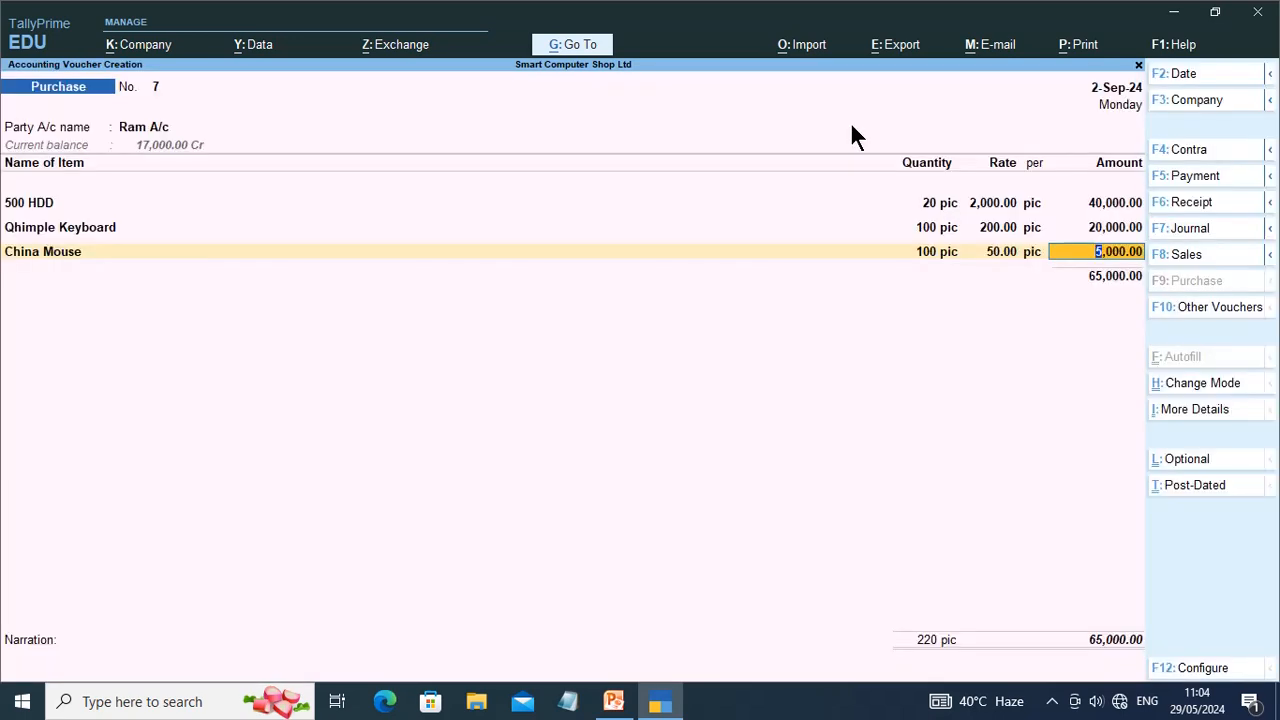
Step: Accept the China Mouse amount and book it in full to Purchase A/c
key(Return)
key(Return)
key(Return)
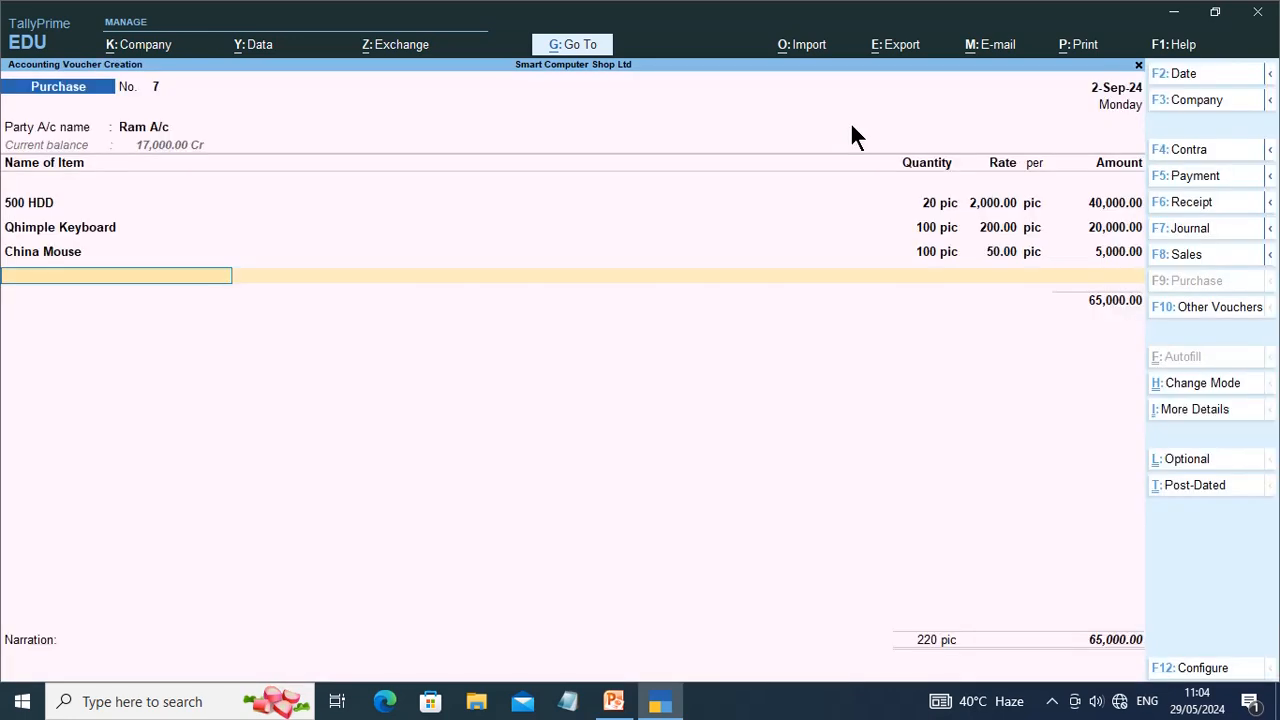
Step: Add the stock item 2 Gb Ram, allocating 100 pic to AYODHYA GODOWN at a rate of 500
text(2)
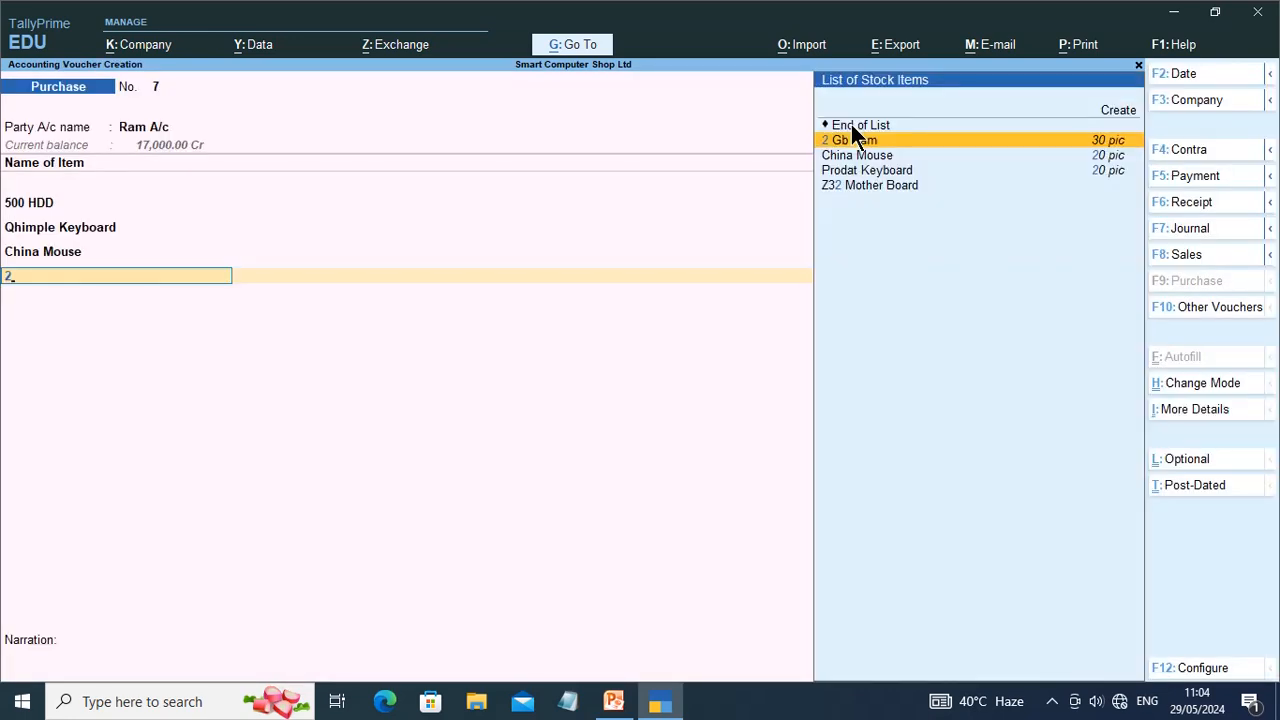
key(Return)
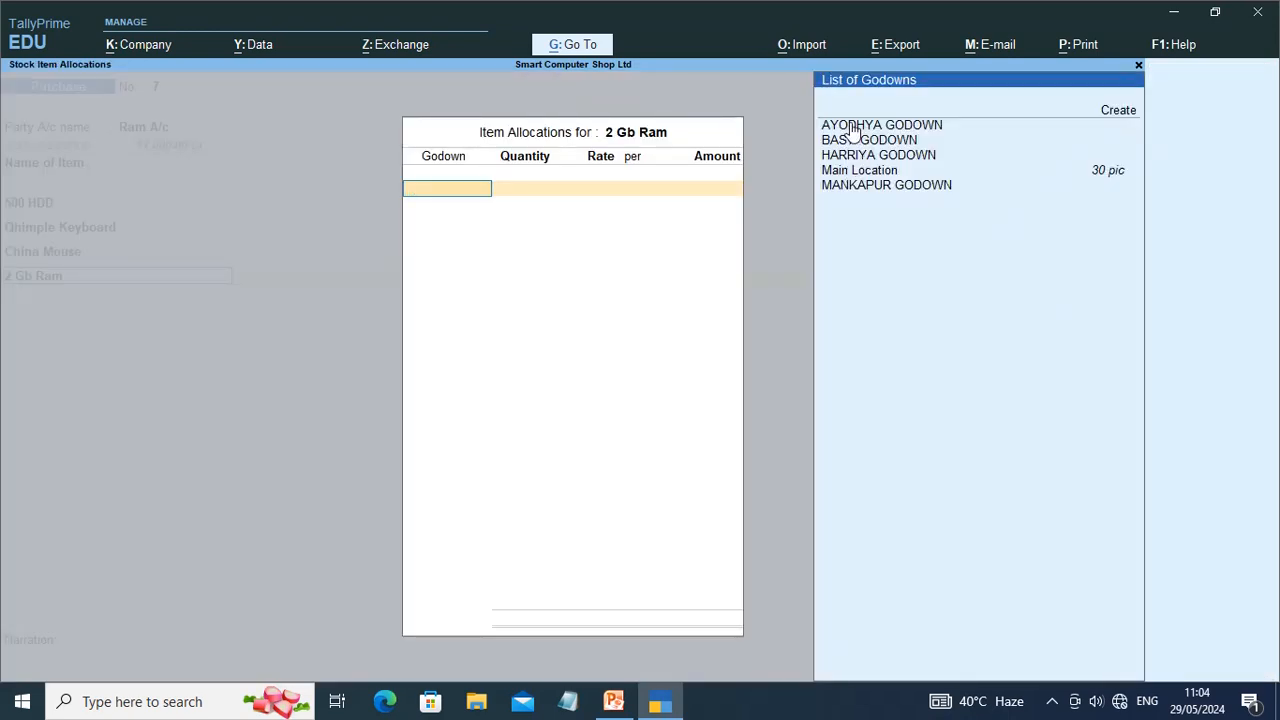
click(850, 126)
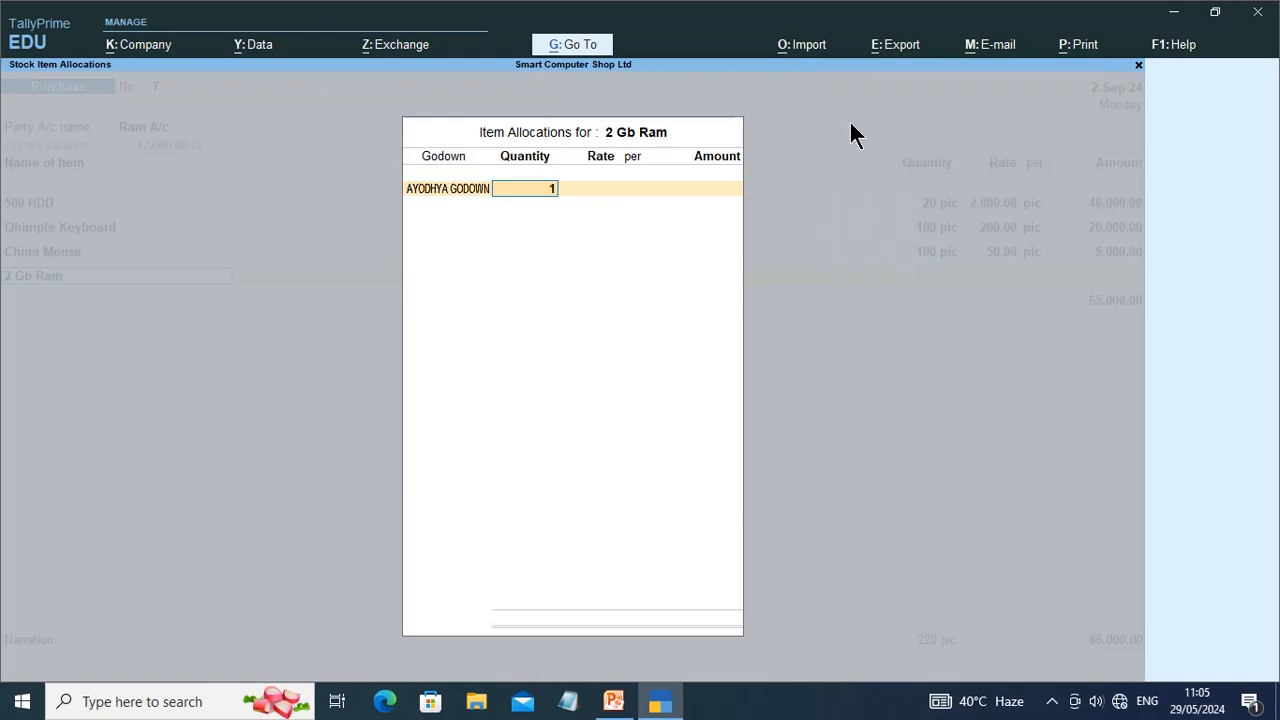
text(100)
key(Return)
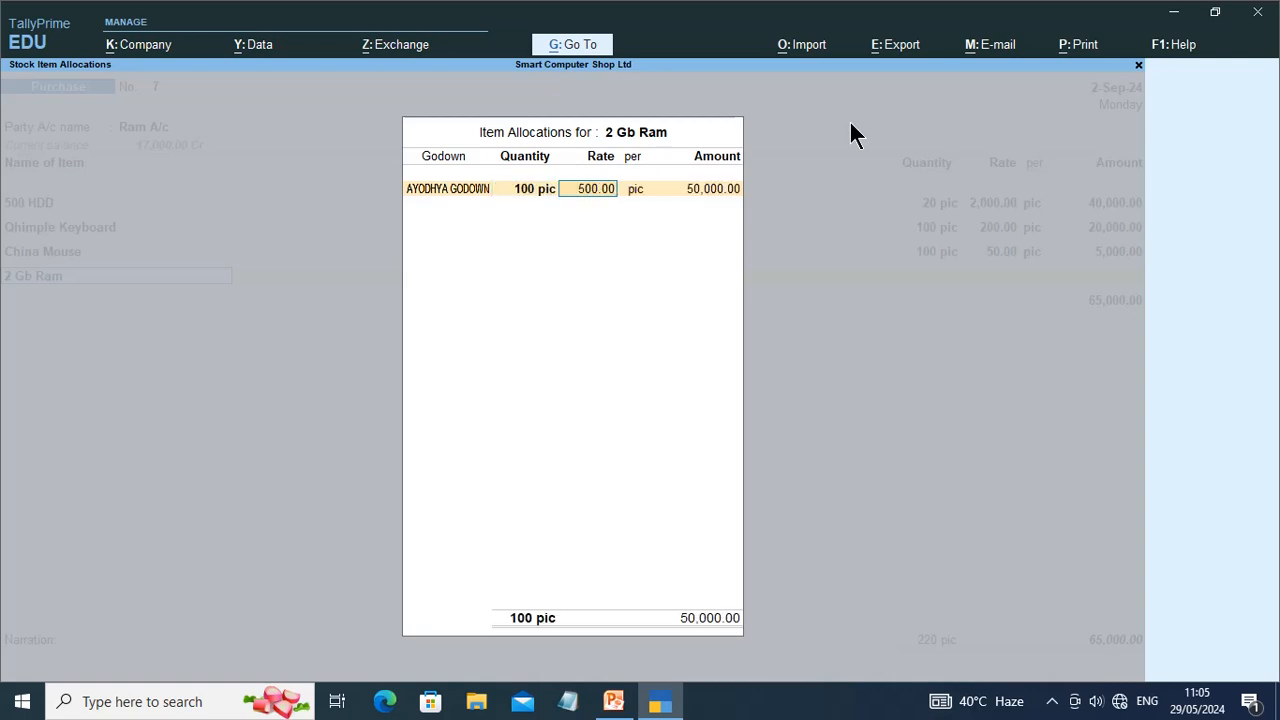
text(500)
key(Return)
key(Return)
key(Return)
key(Return)
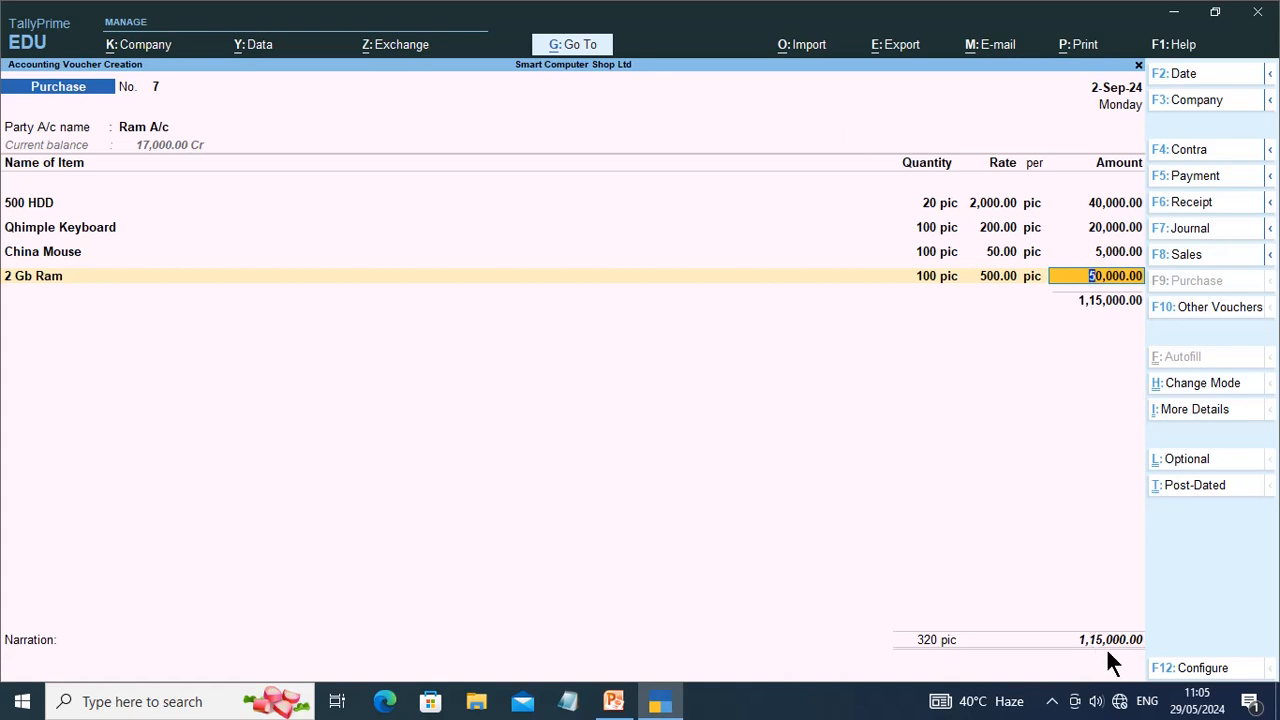
Step: Accept the 2 Gb Ram amount and book it in full to Purchase A/c
key(Return)
key(Return)
key(Return)
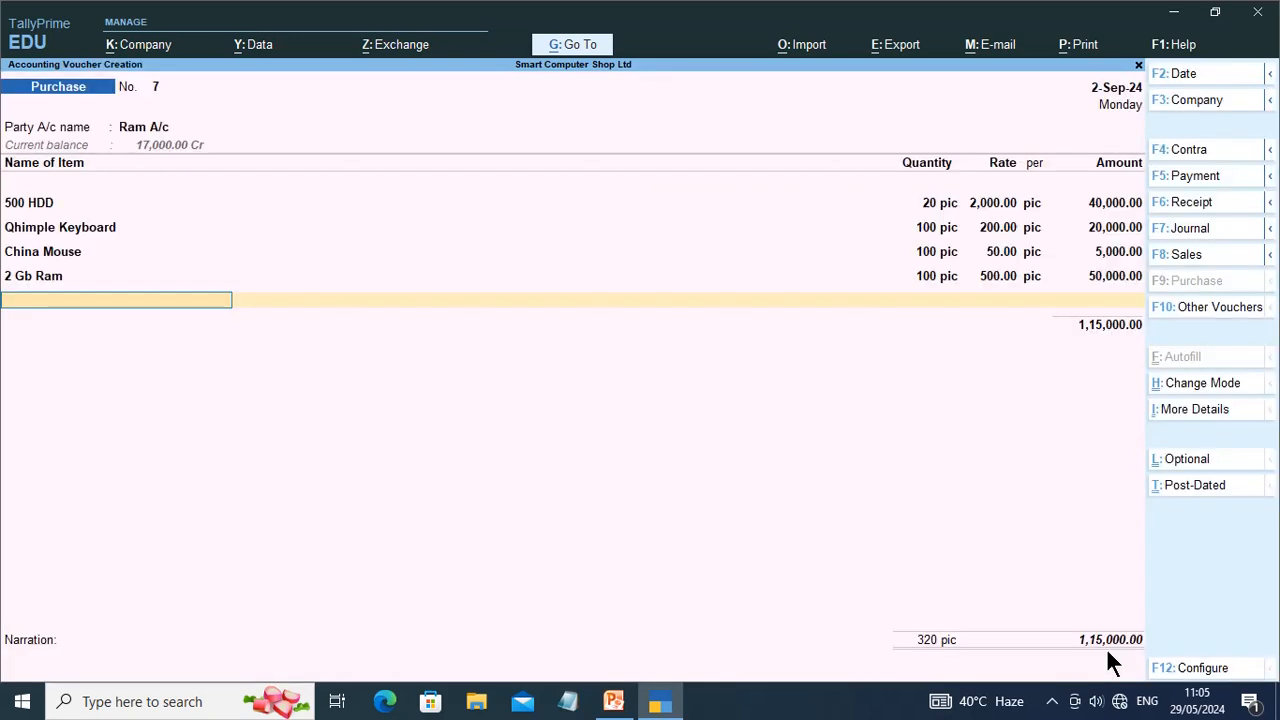
Step: End the item list, save the purchase voucher without a narration, and return to the Gateway of Tally
key(Return)
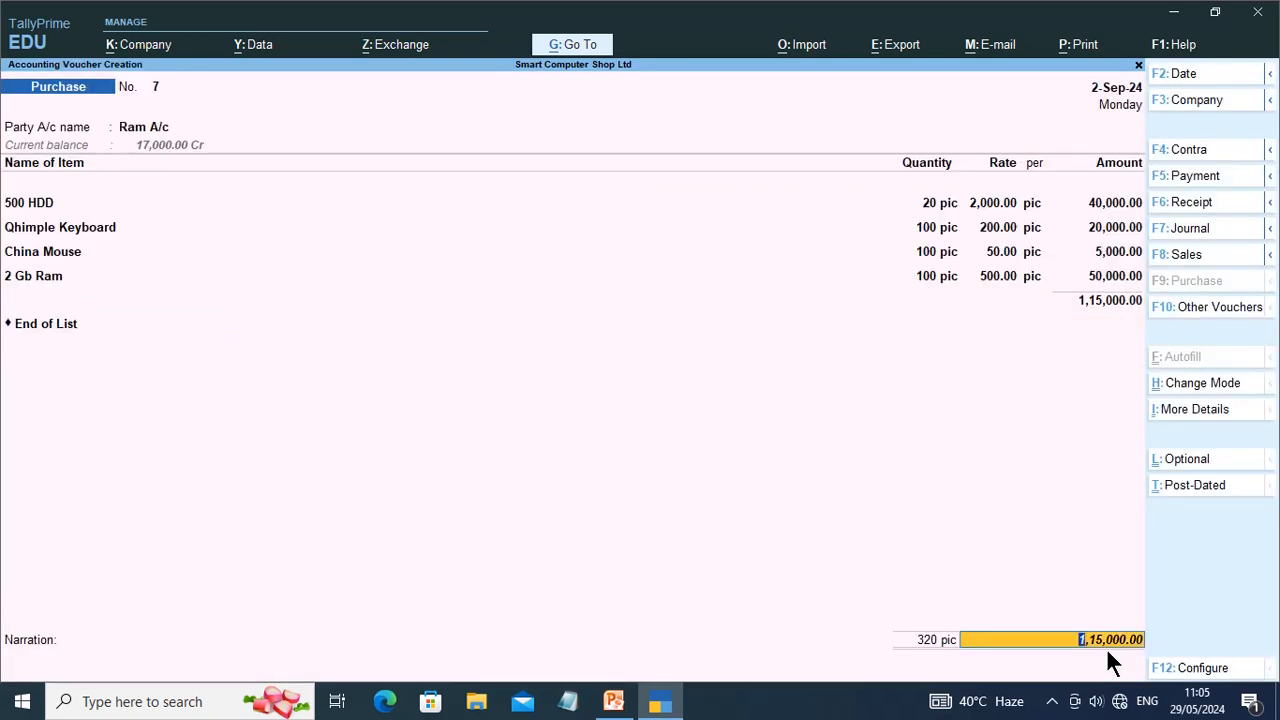
key(Return)
key(Return)
key(Return)
key(Return)
key(Return)
key(Return)
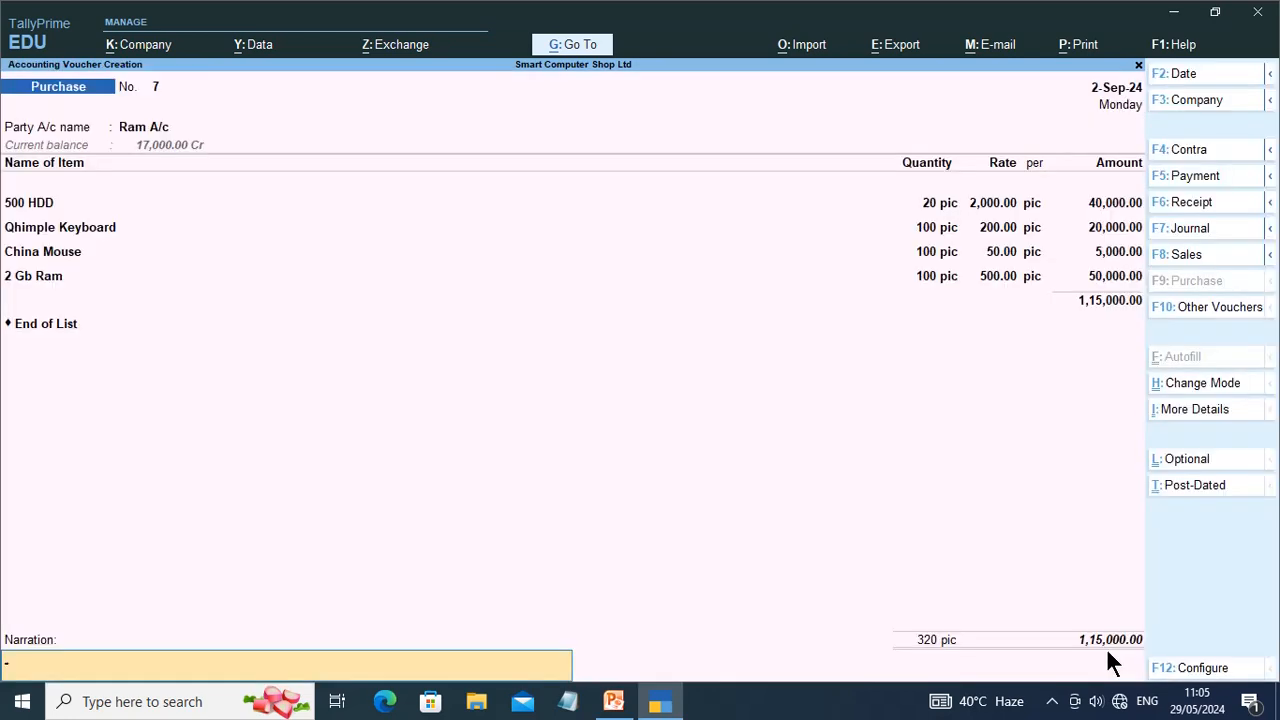
key(Return)
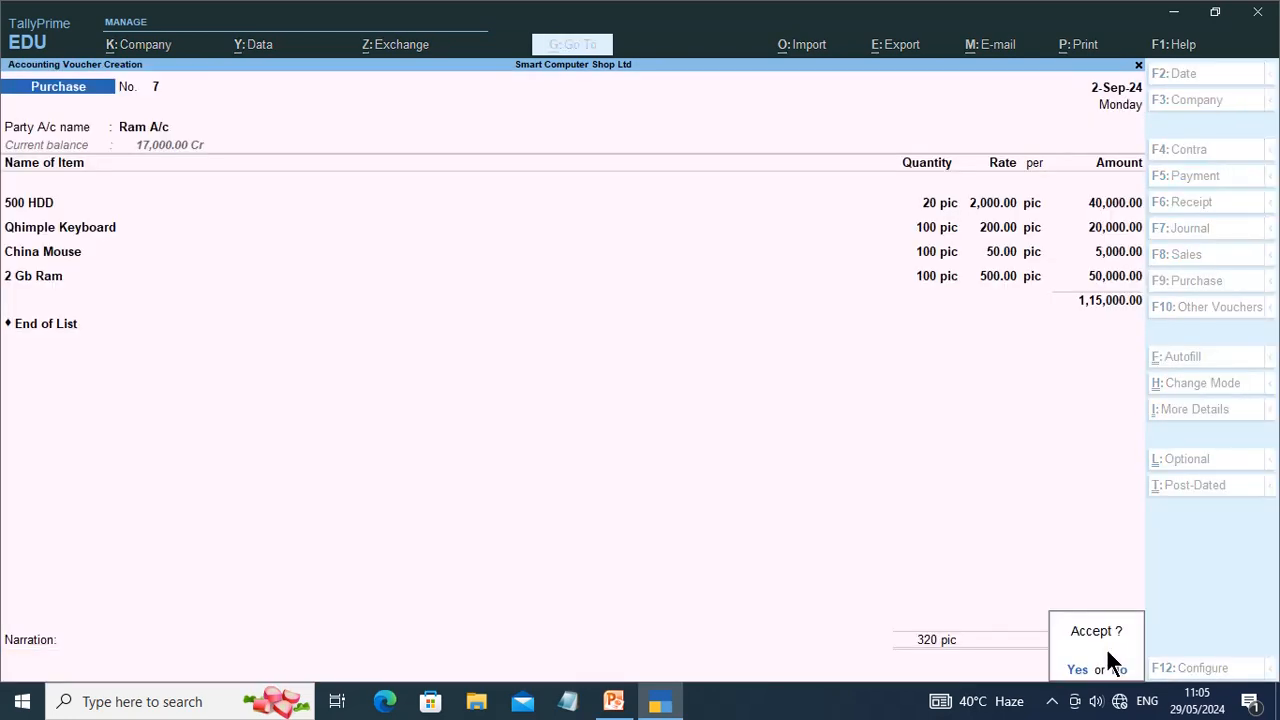
key(Return)
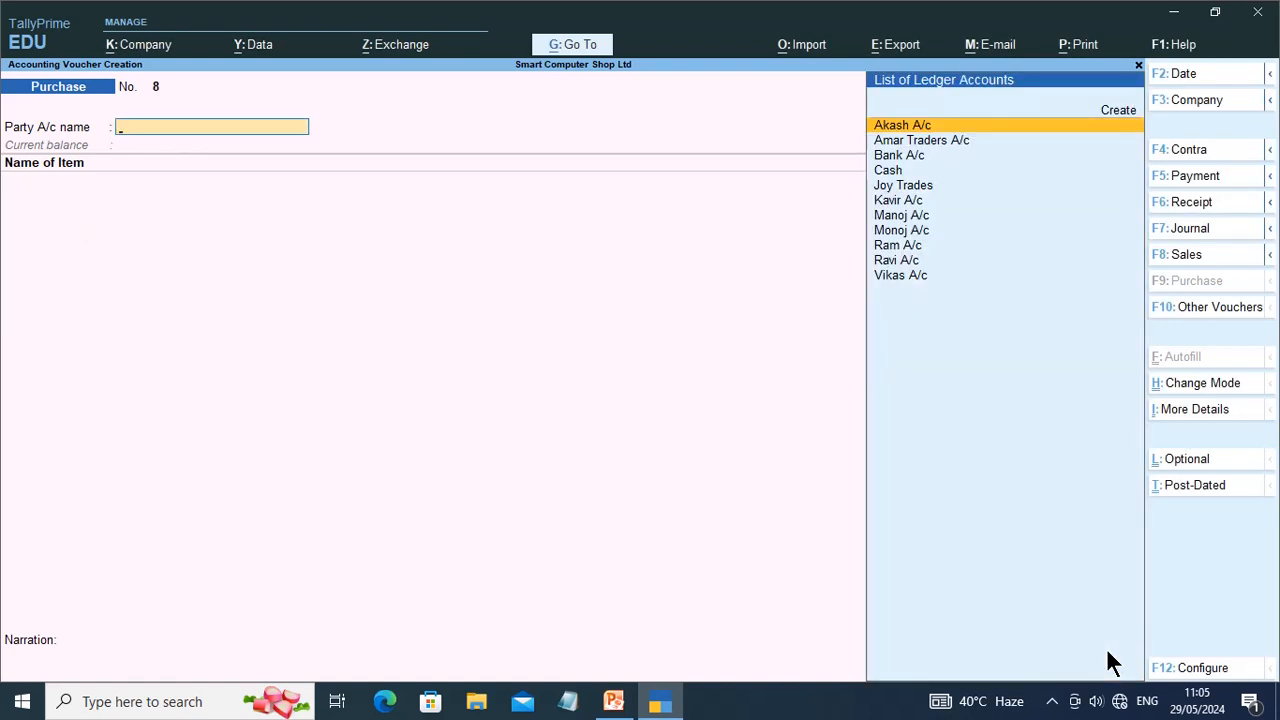
key(Escape)
key(Return)
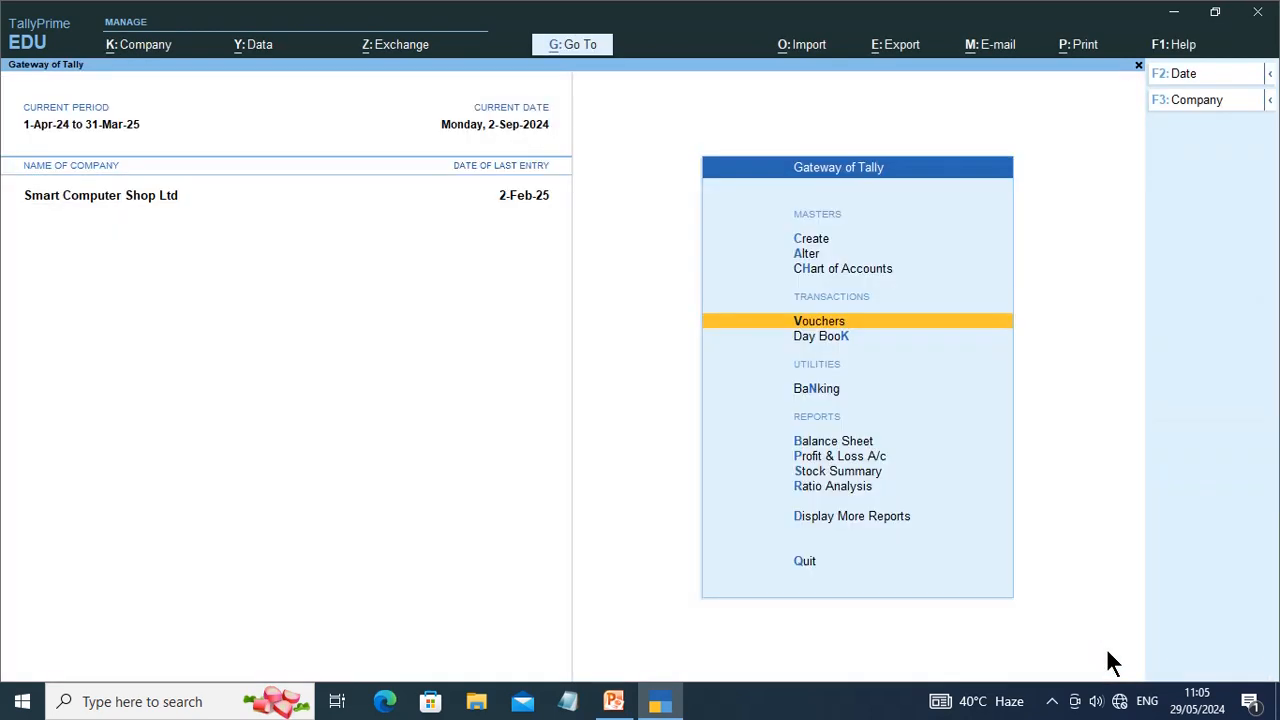
Step: Open the Balance Sheet and expand it to the detailed view
key(Down)
key(Down)
key(Down)
key(Down)
key(Up)
key(Return)
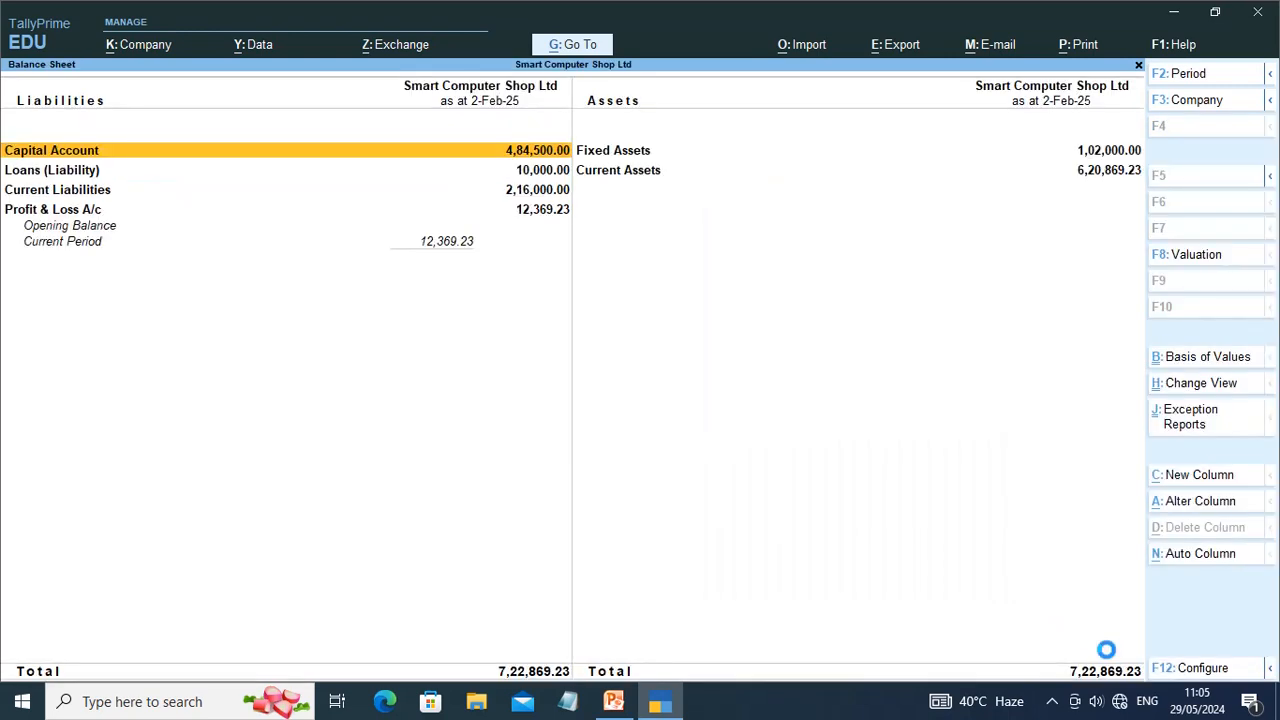
key(ctrl)
key(alt+F5)
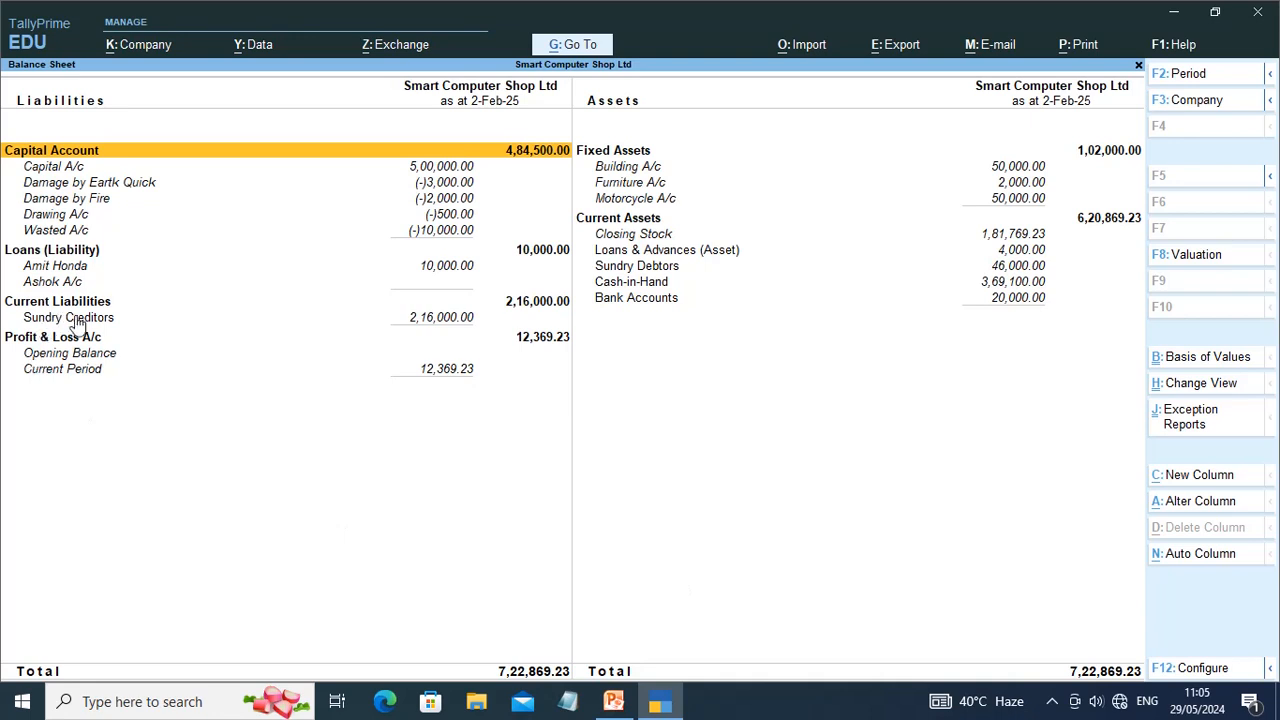
Step: Check the supplier's balance under Sundry Creditors and the Closing Stock amount, and close the Balance Sheet
click(430, 320)
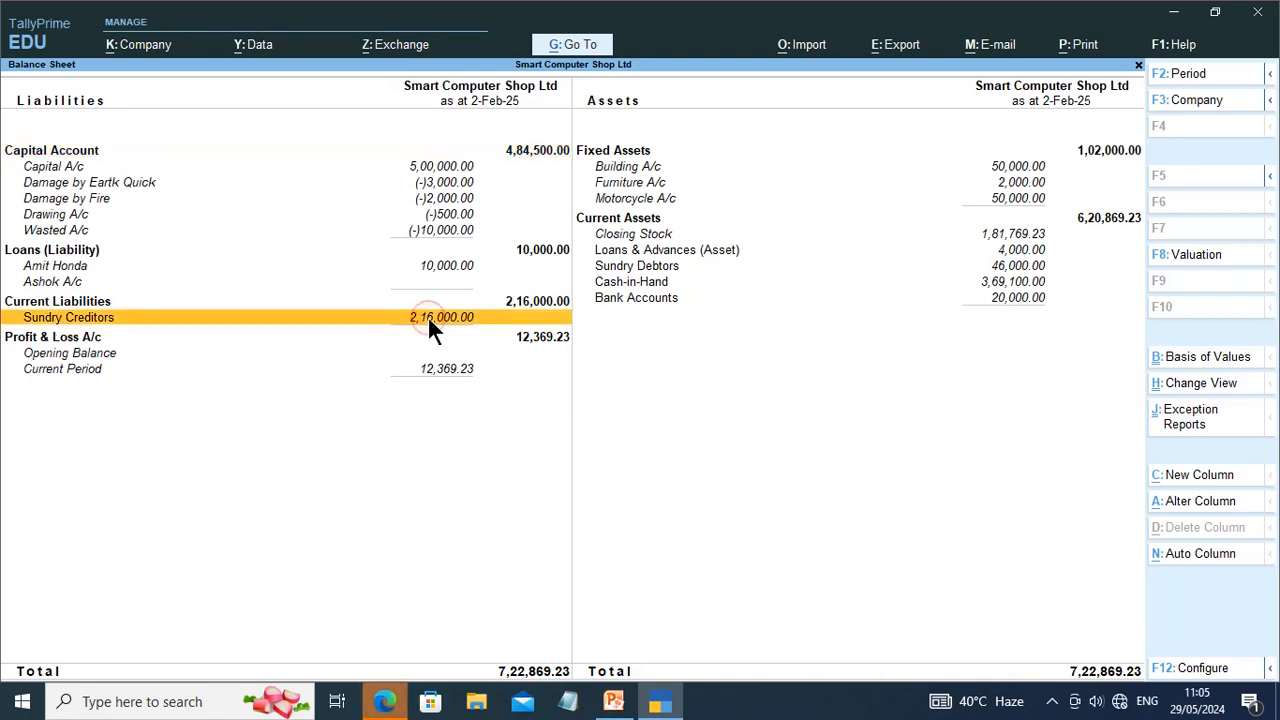
click(430, 320)
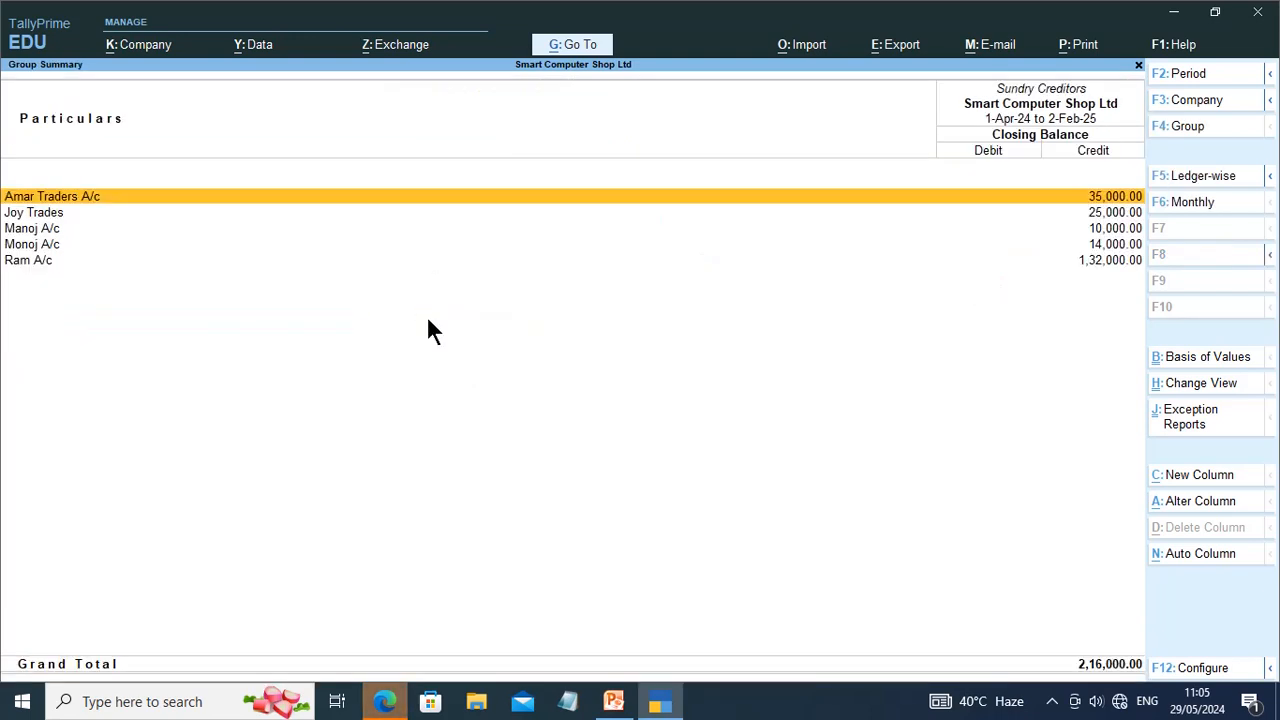
click(38, 260)
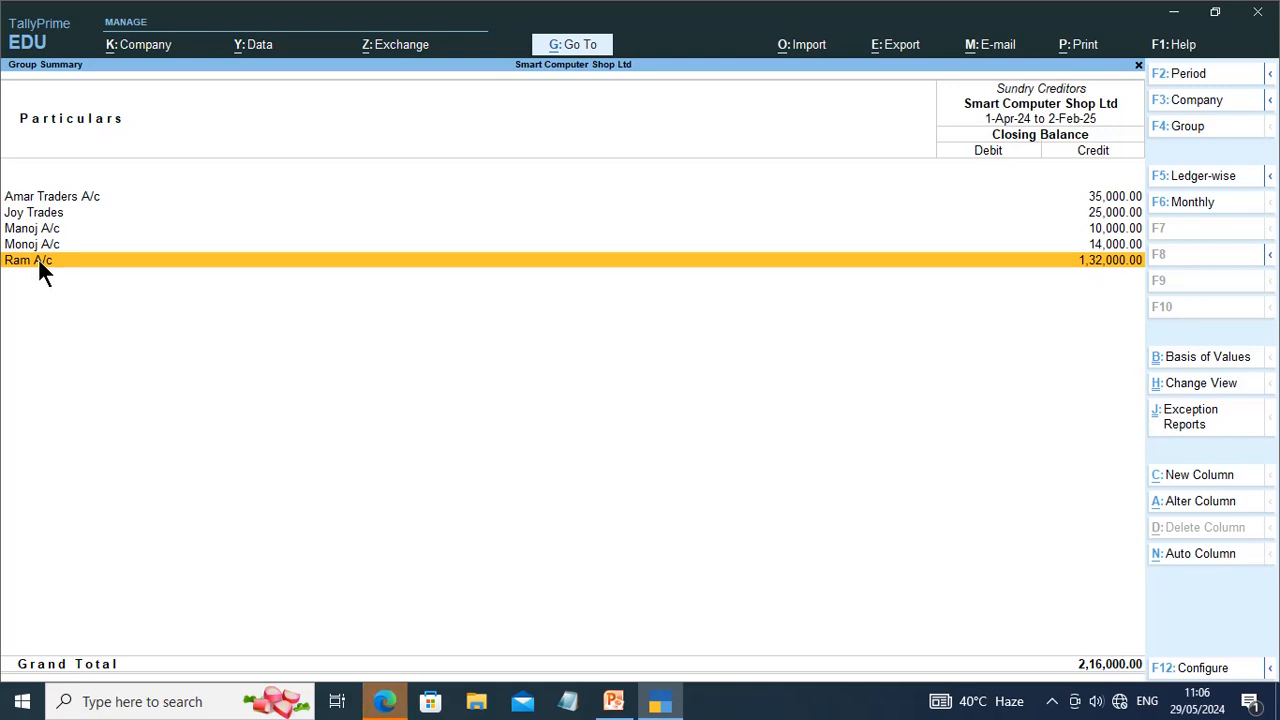
key(Escape)
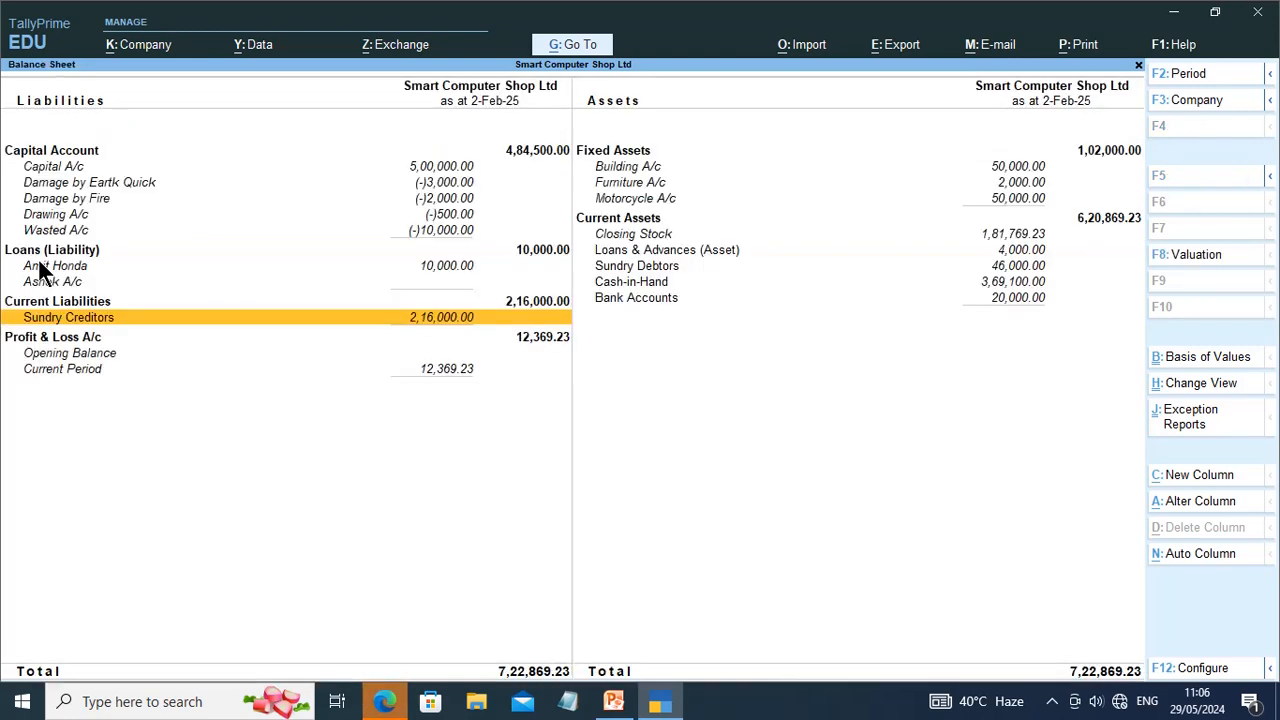
click(1014, 236)
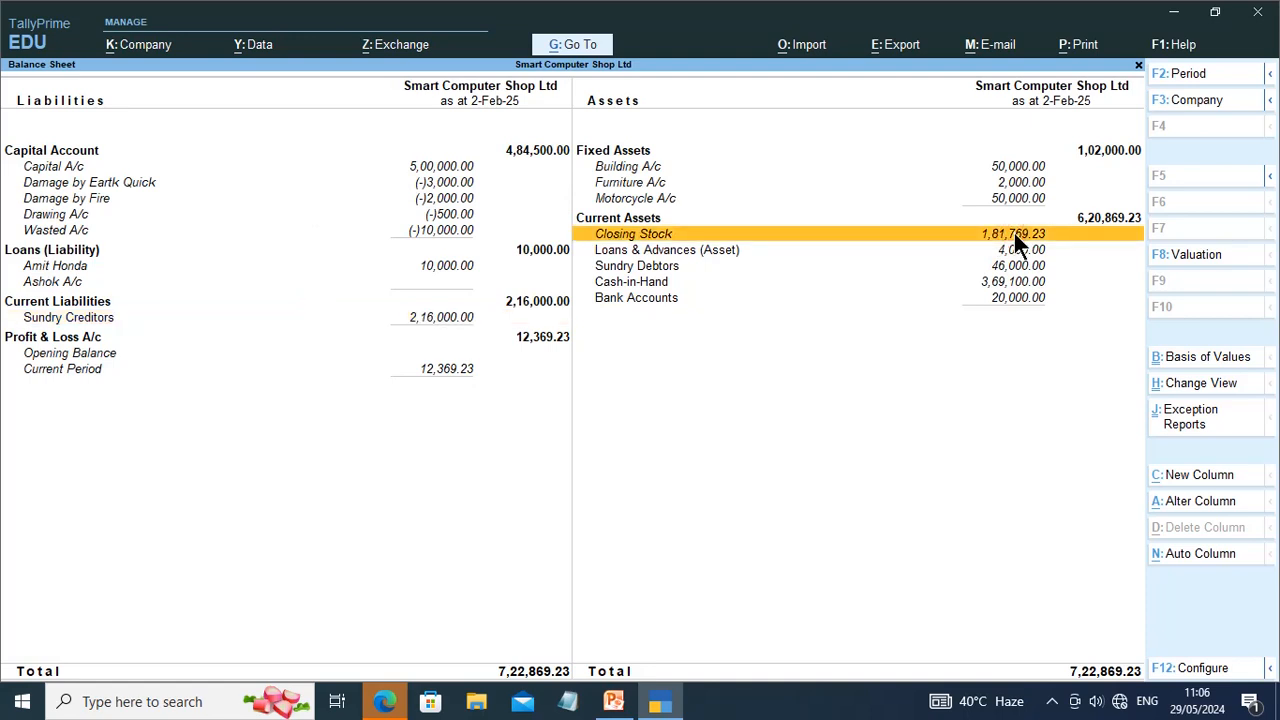
key(Escape)
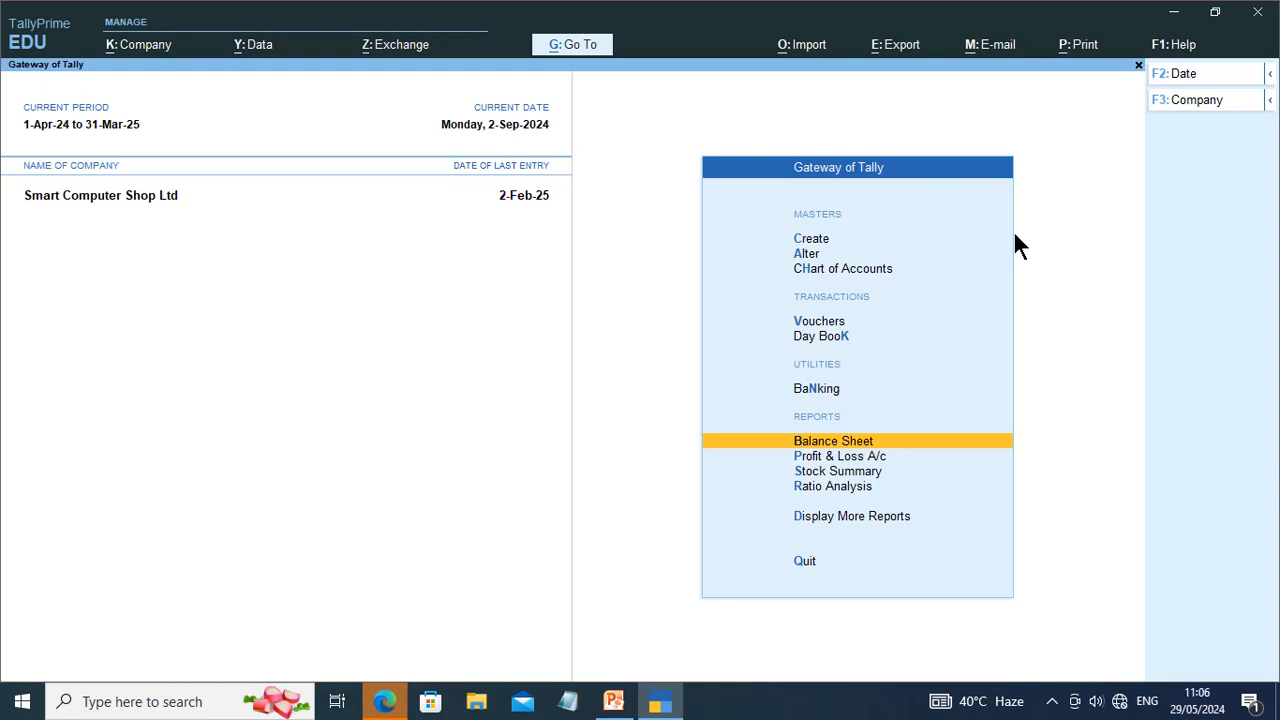
Step: Switch to PowerPoint and review the credit memo, the voucher entry steps and the "Now see Godown status" slide
click(673, 706)
click(1130, 347)
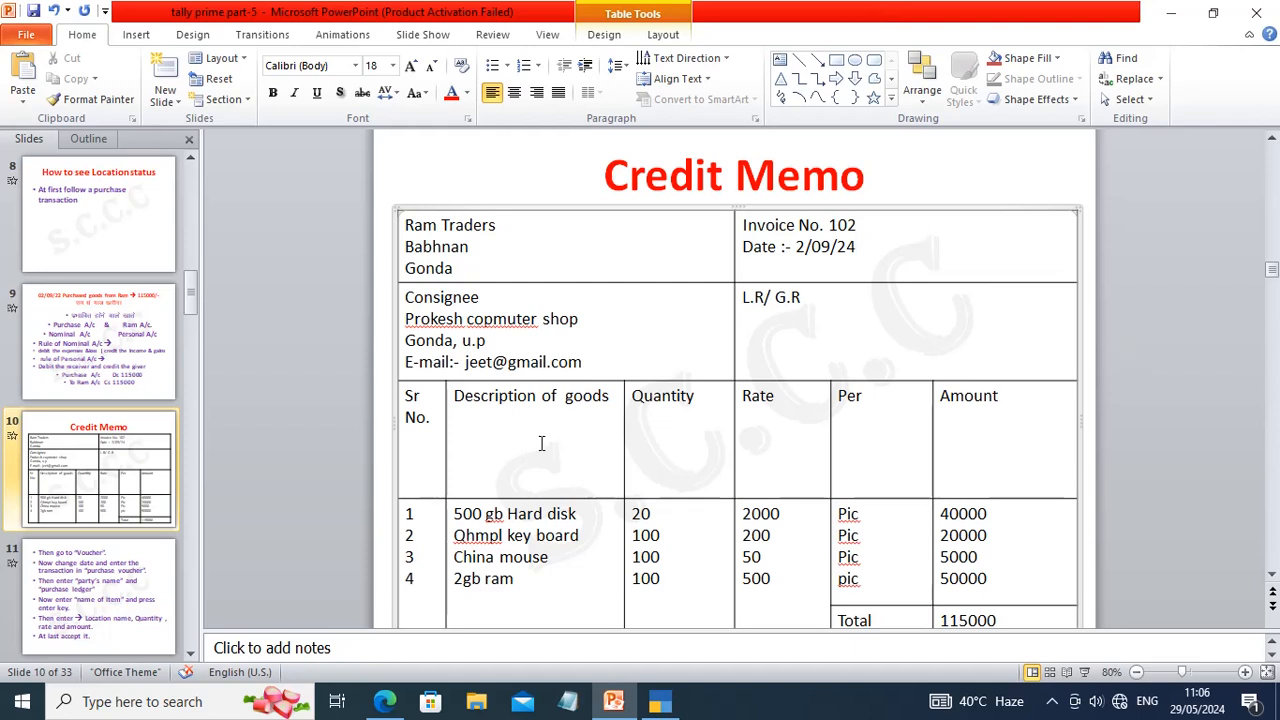
click(128, 571)
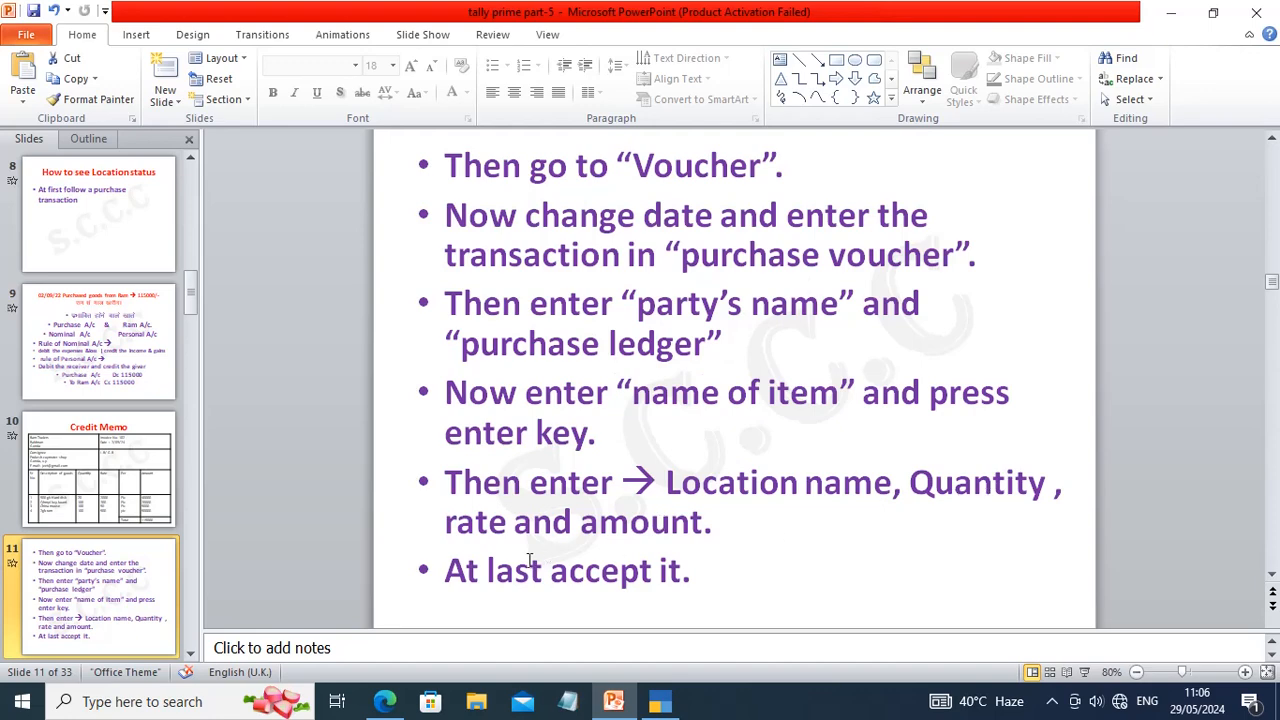
click(190, 654)
click(190, 654)
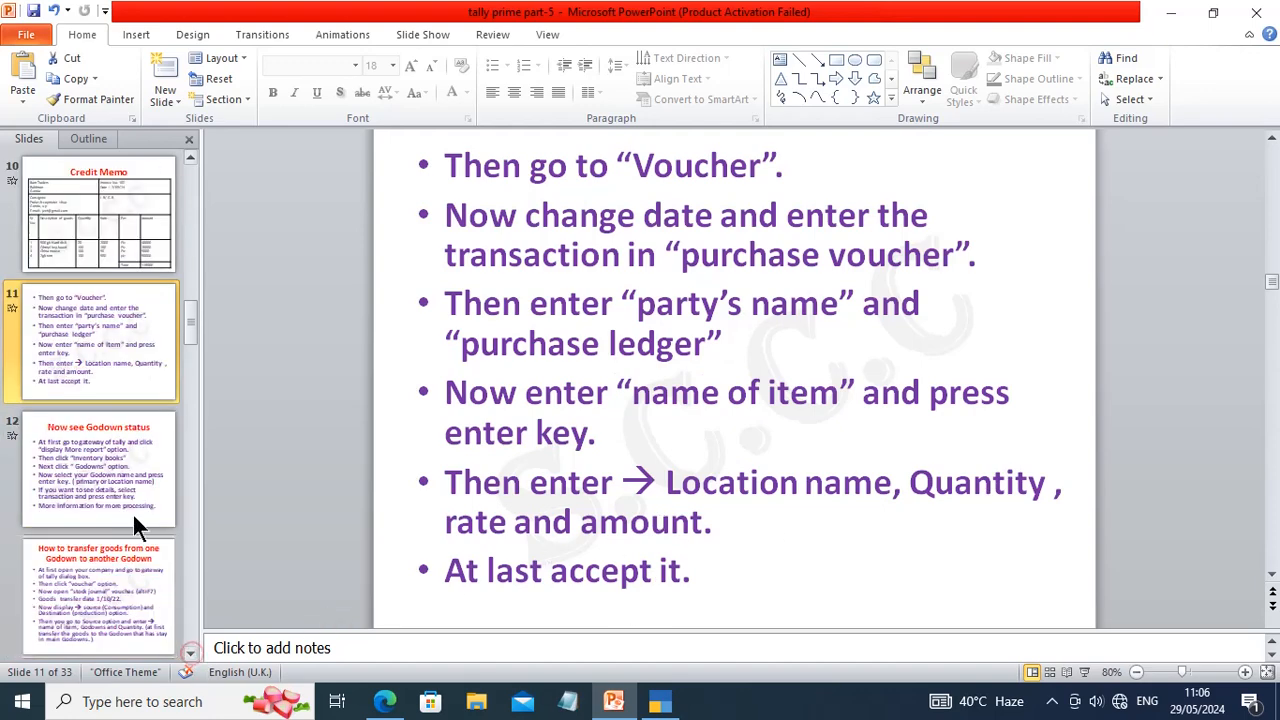
click(118, 479)
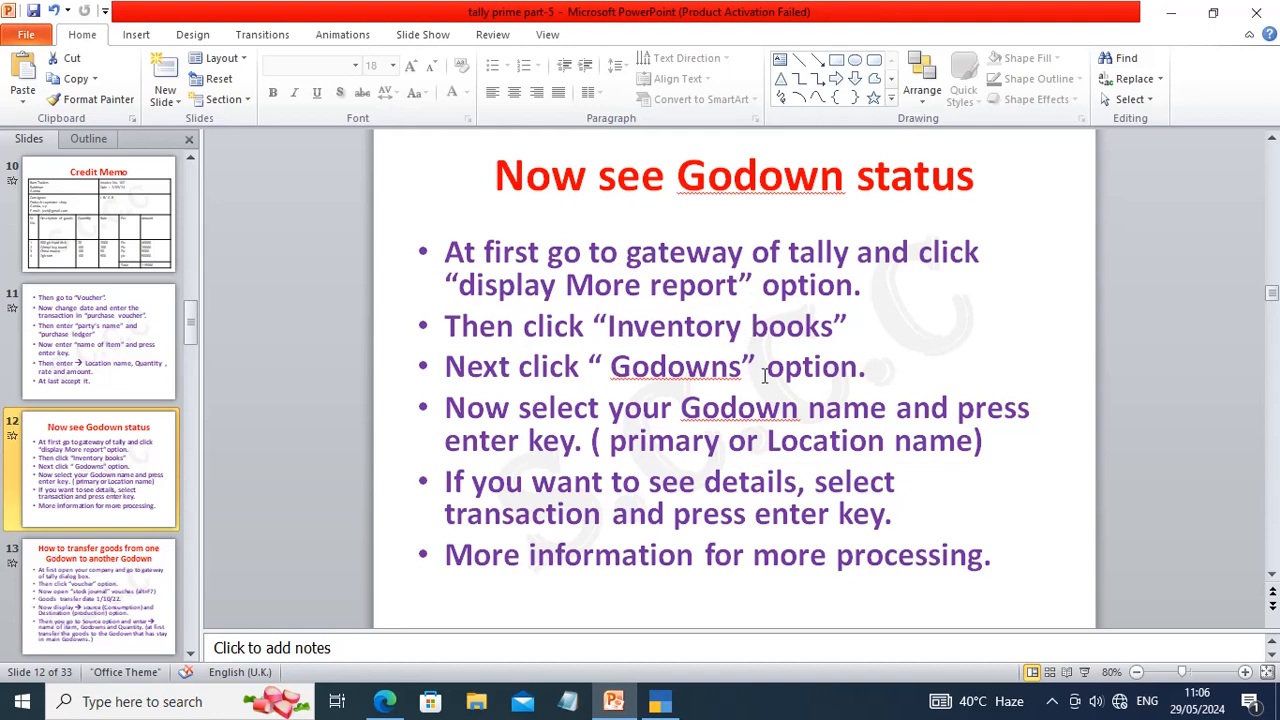
Step: Switch back to TallyPrime and display the inventory books' godown summary for AYODHYA GODOWN
click(666, 704)
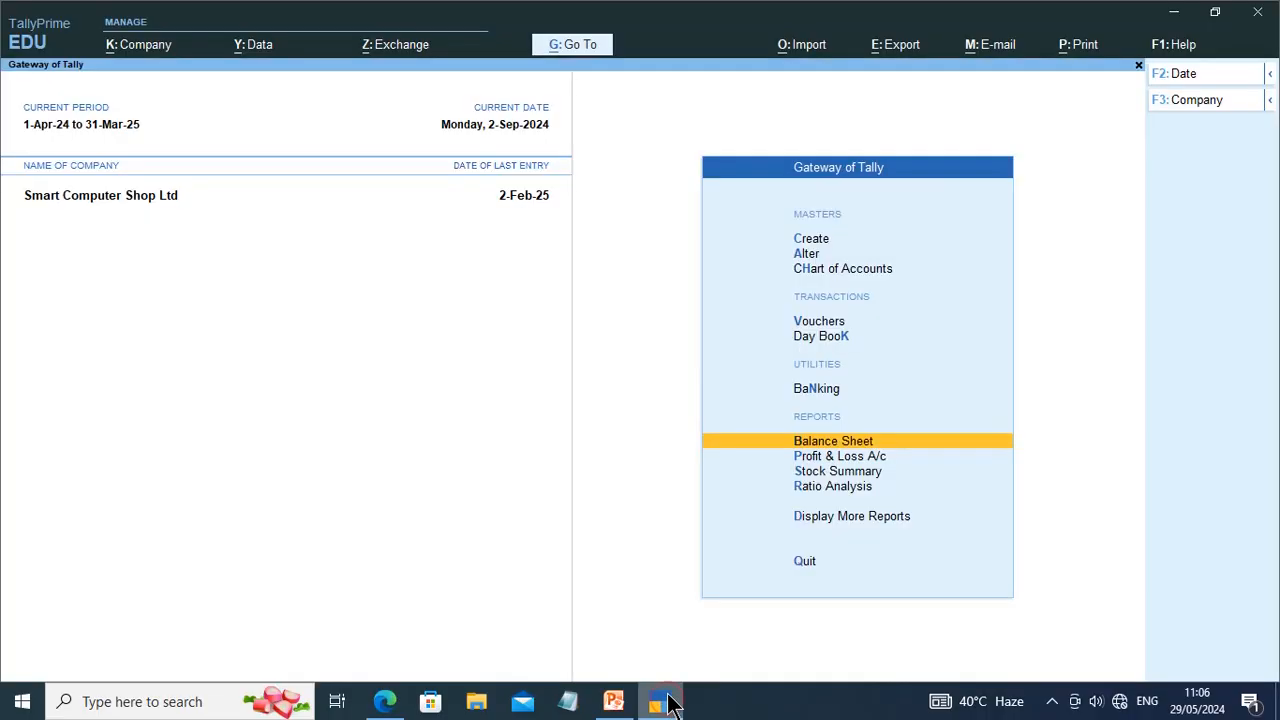
click(823, 516)
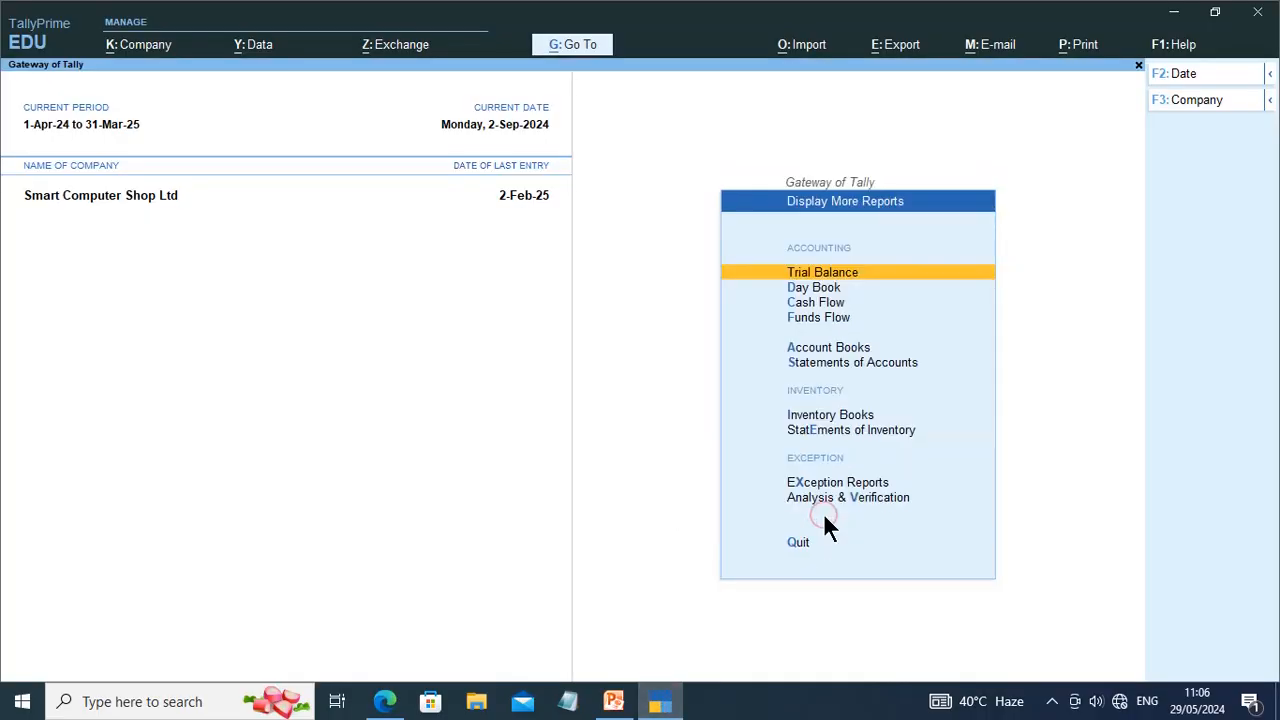
click(831, 414)
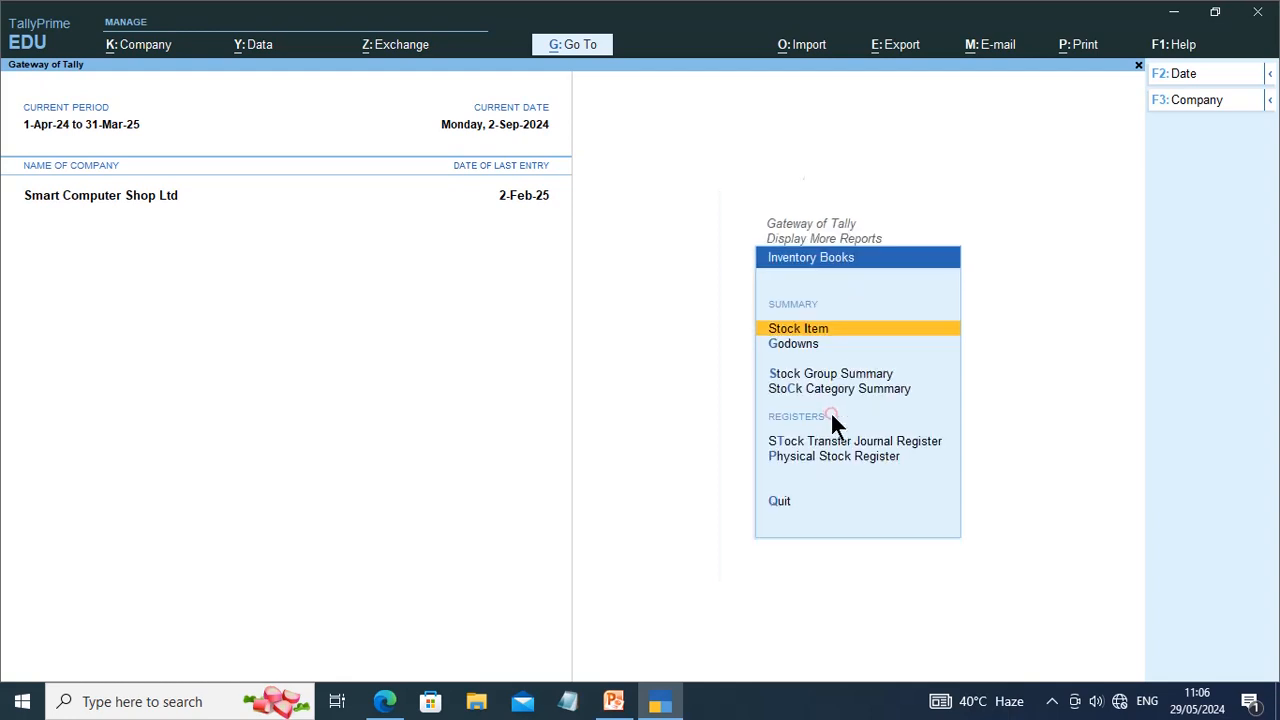
click(803, 345)
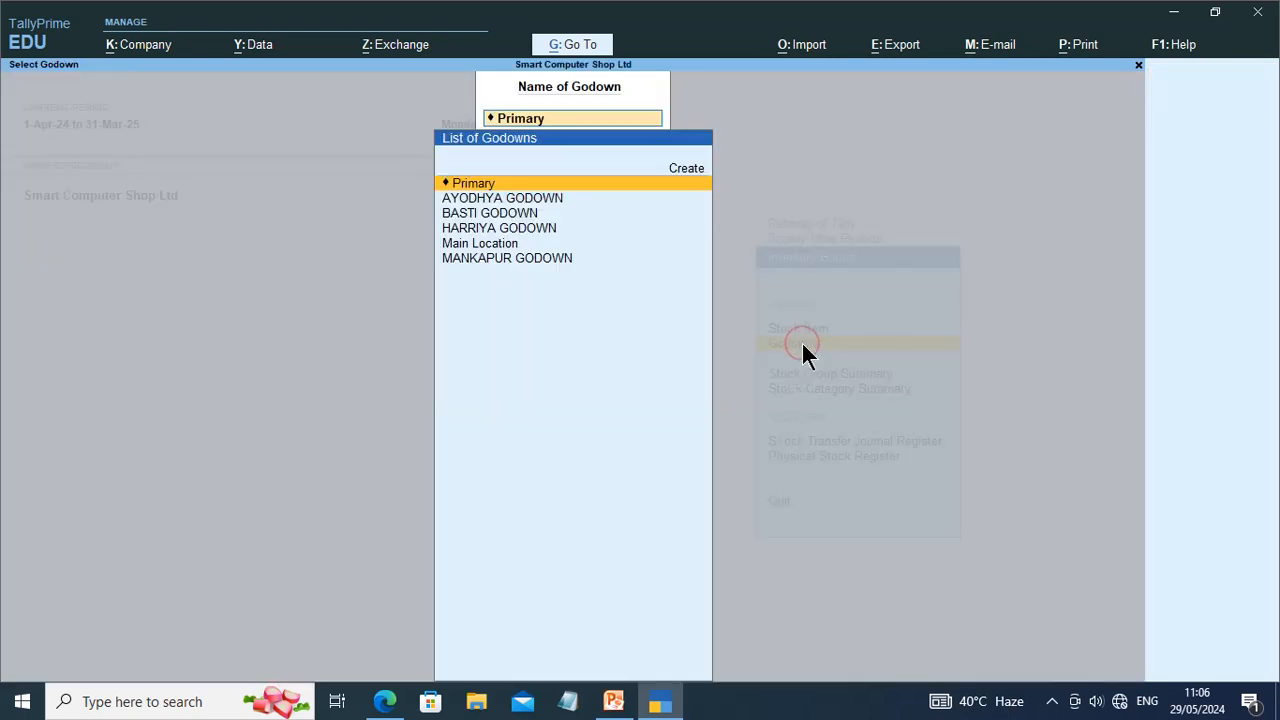
click(548, 200)
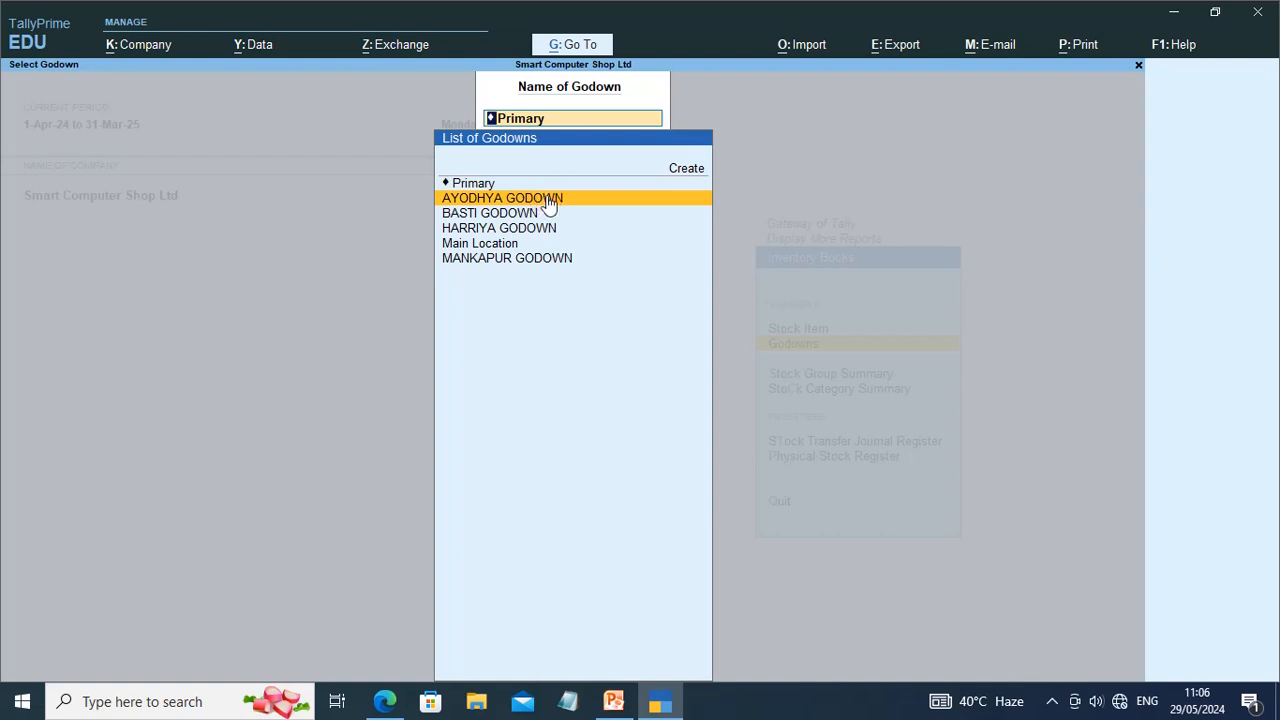
click(548, 200)
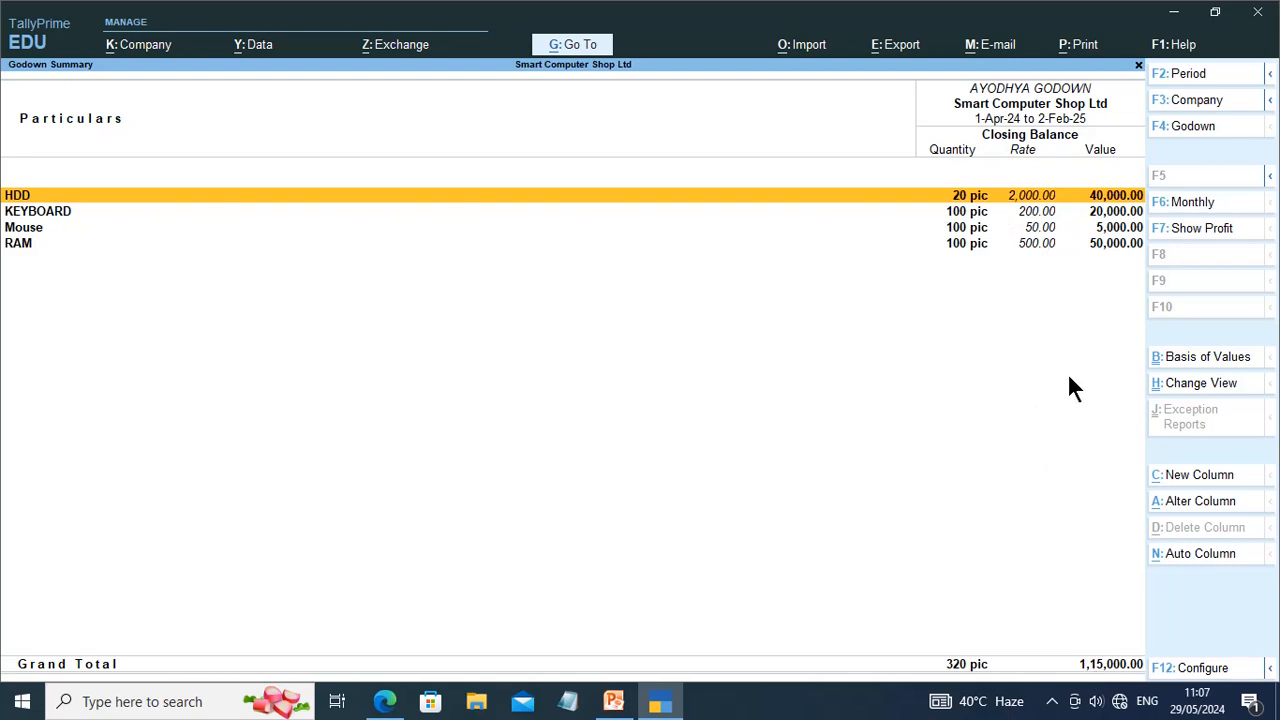
Step: Go back to the godown selection, reopen the AYODHYA GODOWN summary and select the KEYBOARD group
key(Escape)
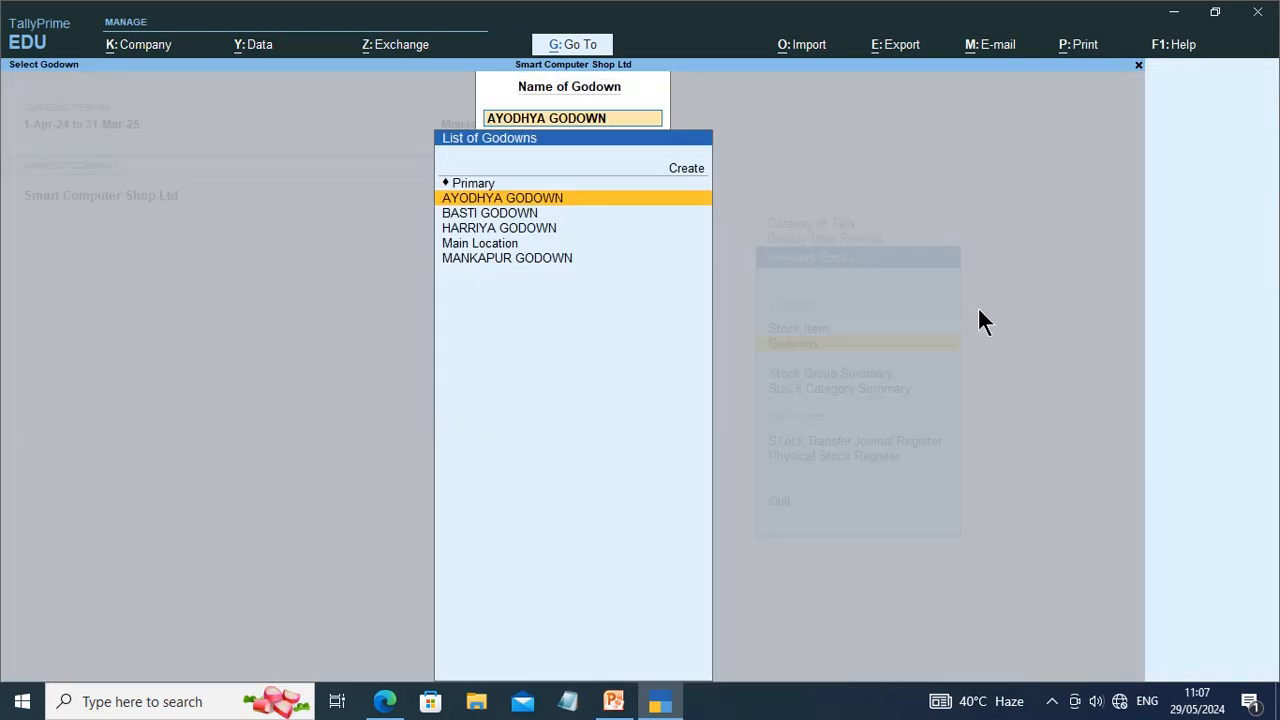
key(Return)
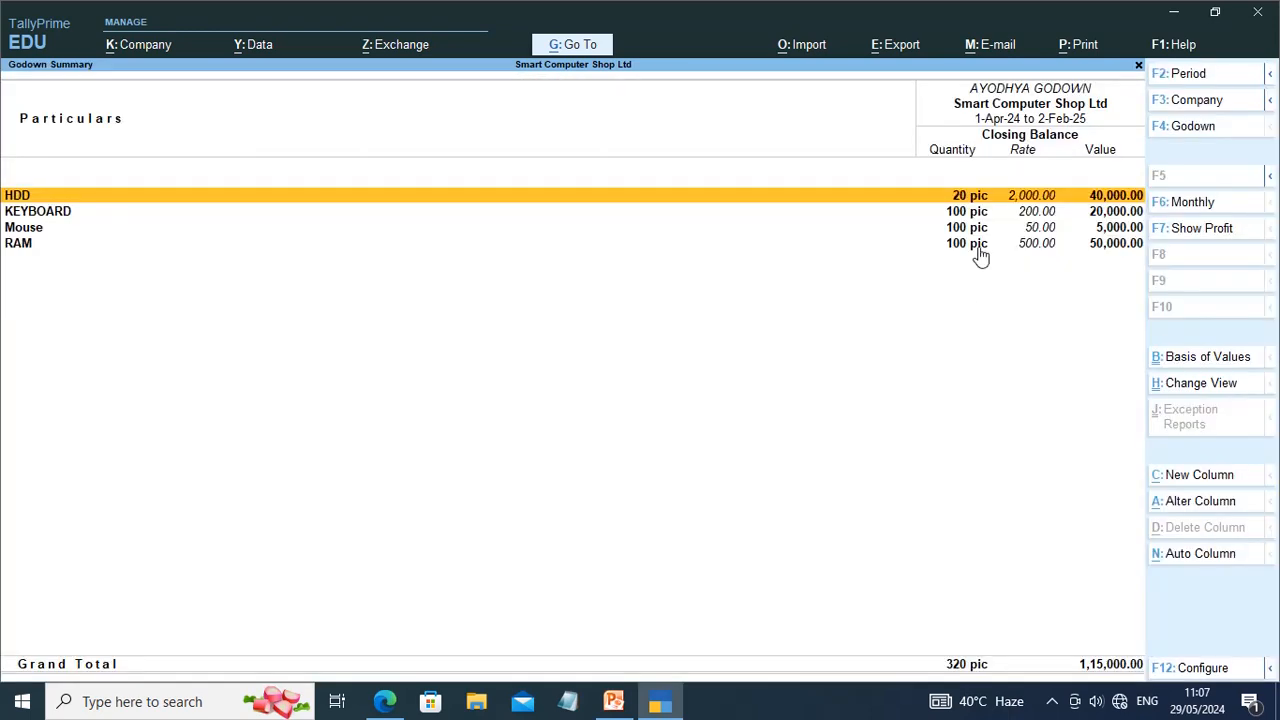
click(966, 217)
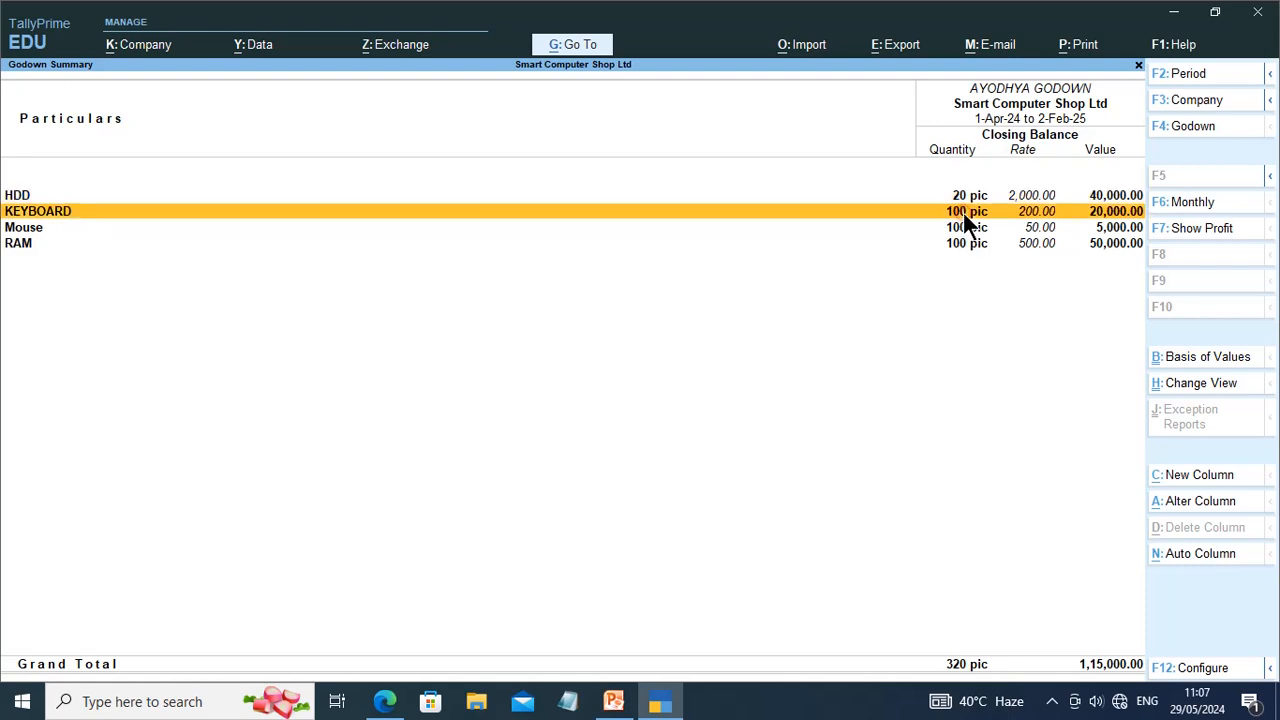